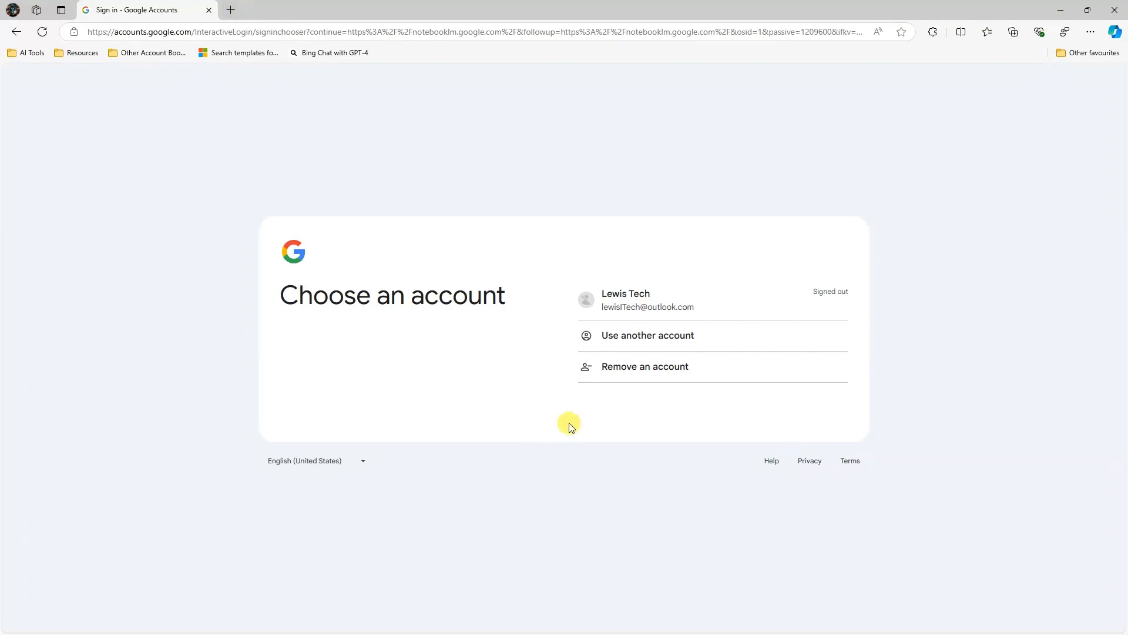
- Sign in with the saved, signed-out Google account so NotebookLM's home page loads
click(630, 304)
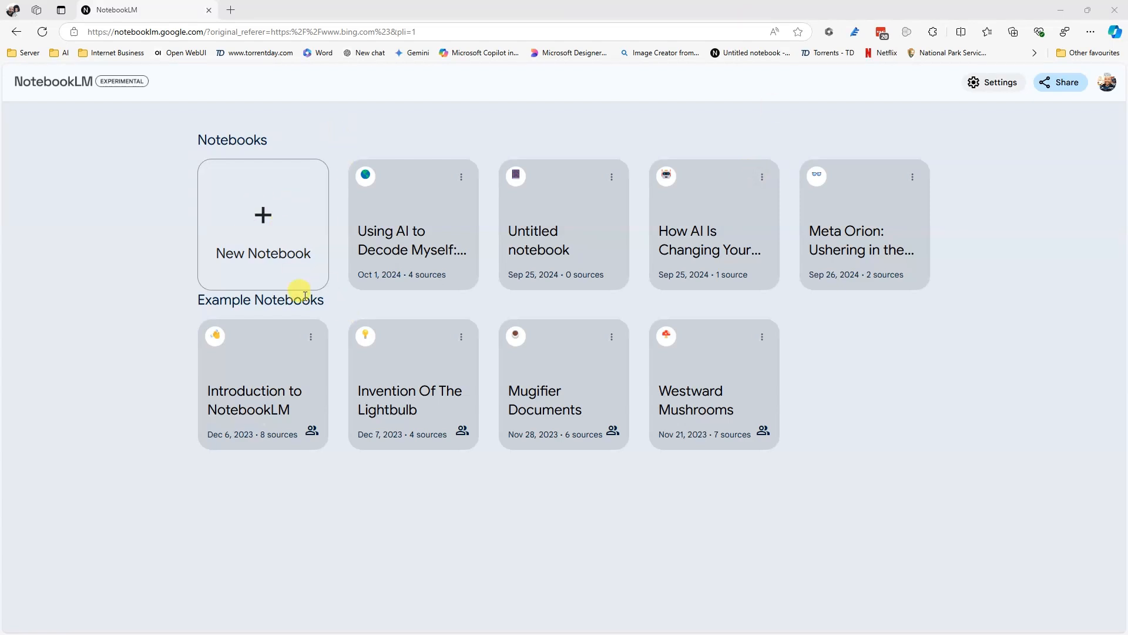
- Create a new untitled notebook from the NotebookLM home page
click(262, 216)
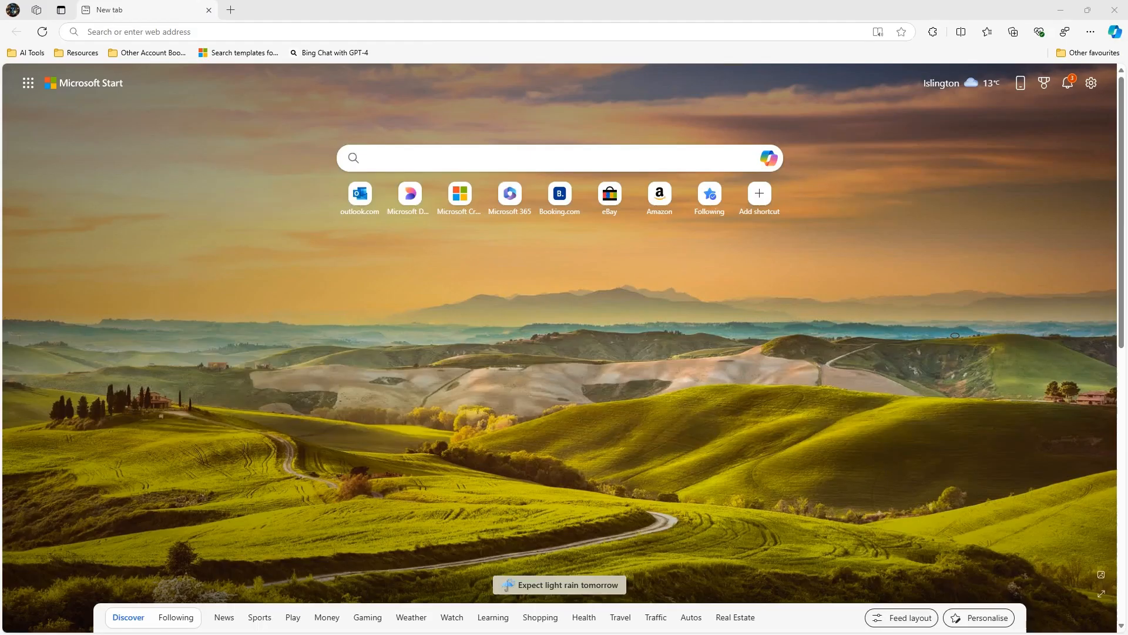
- Ask Copilot for this week's most relevant AI podcasting news, fixing typos before sending
click(765, 157)
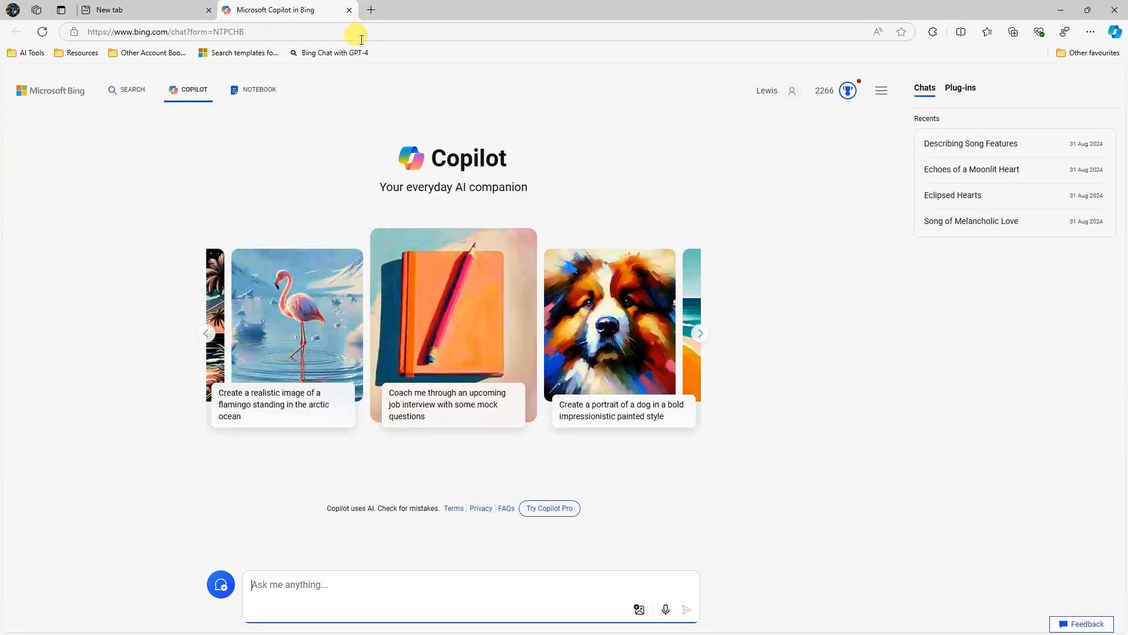
text(Please can you ga)
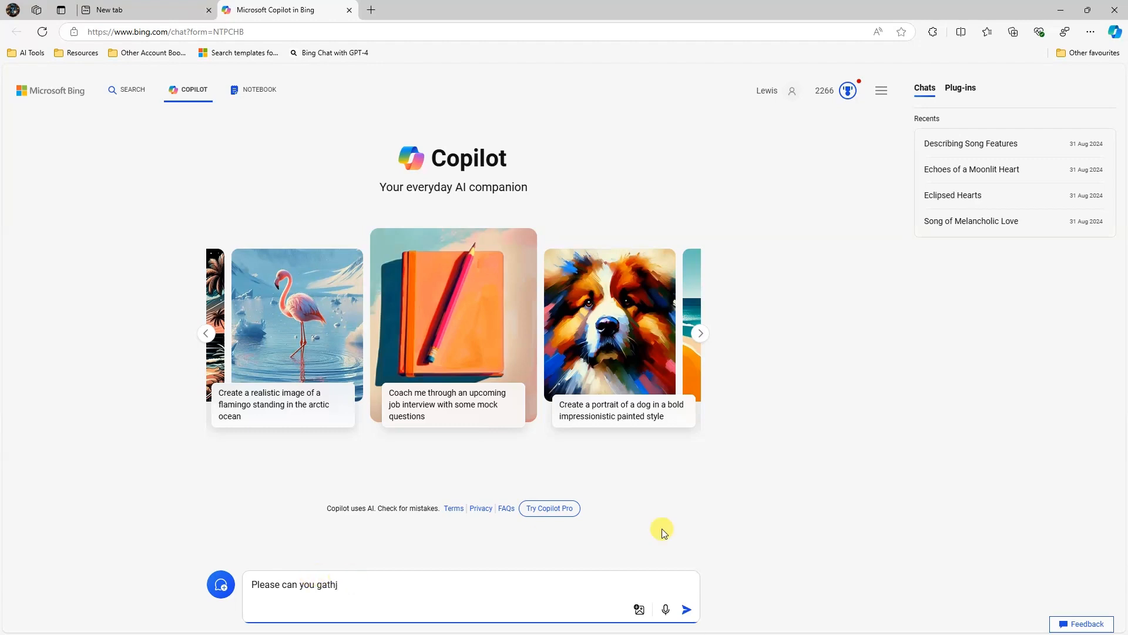
text(thj)
key(BackSpace)
text(her the most up to date and relevant newsi this week on AI podcasting and help me learn the latest advancements within AI podcasting.)
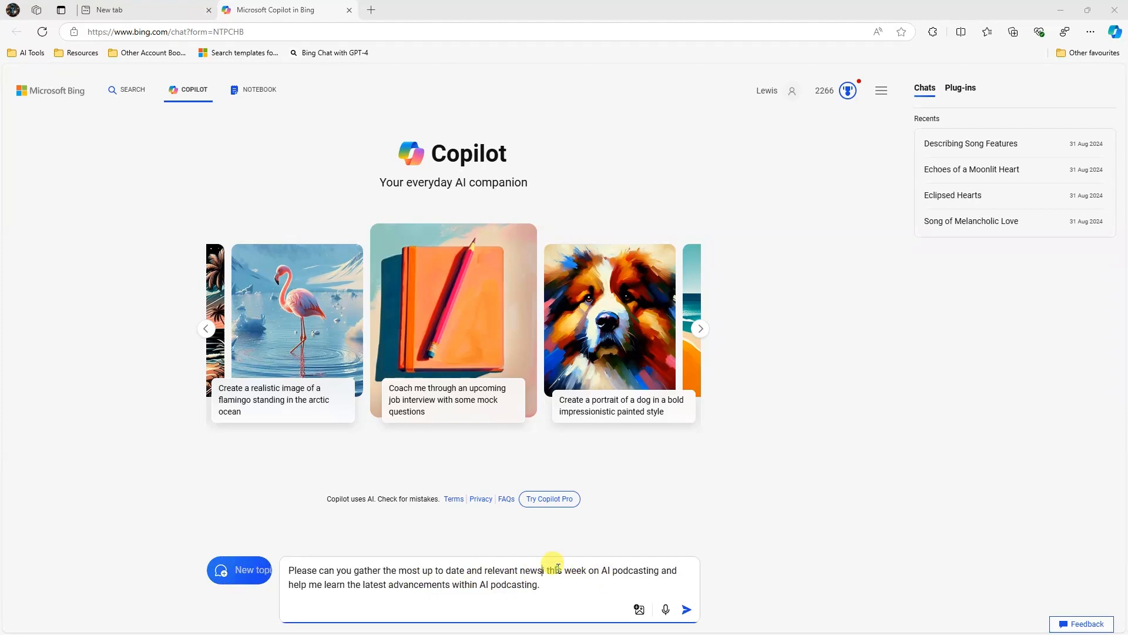
click(559, 568)
key(Delete)
key(Delete)
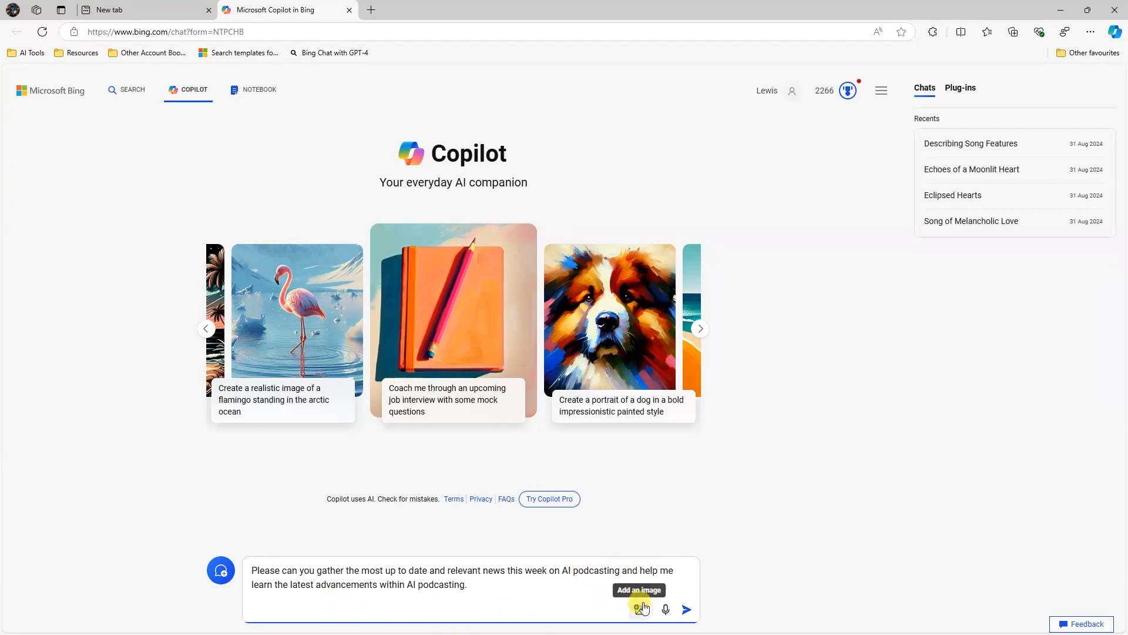
click(686, 610)
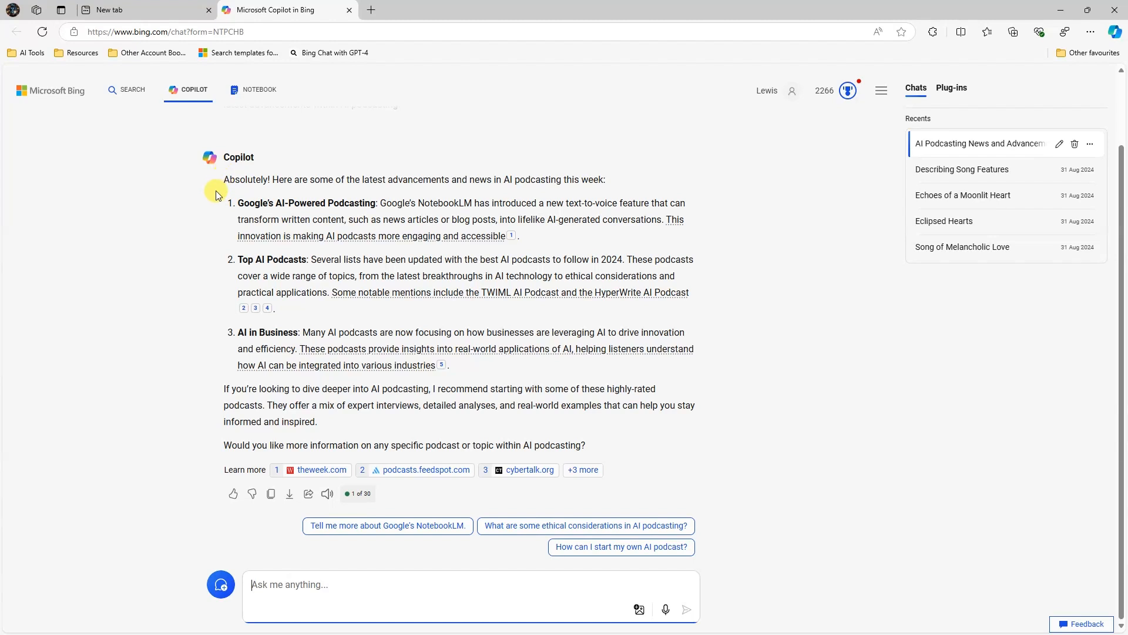
- Copy Copilot's entire AI podcasting news answer to the clipboard
drag(213, 213, 337, 392)
click(83, 420)
click(271, 497)
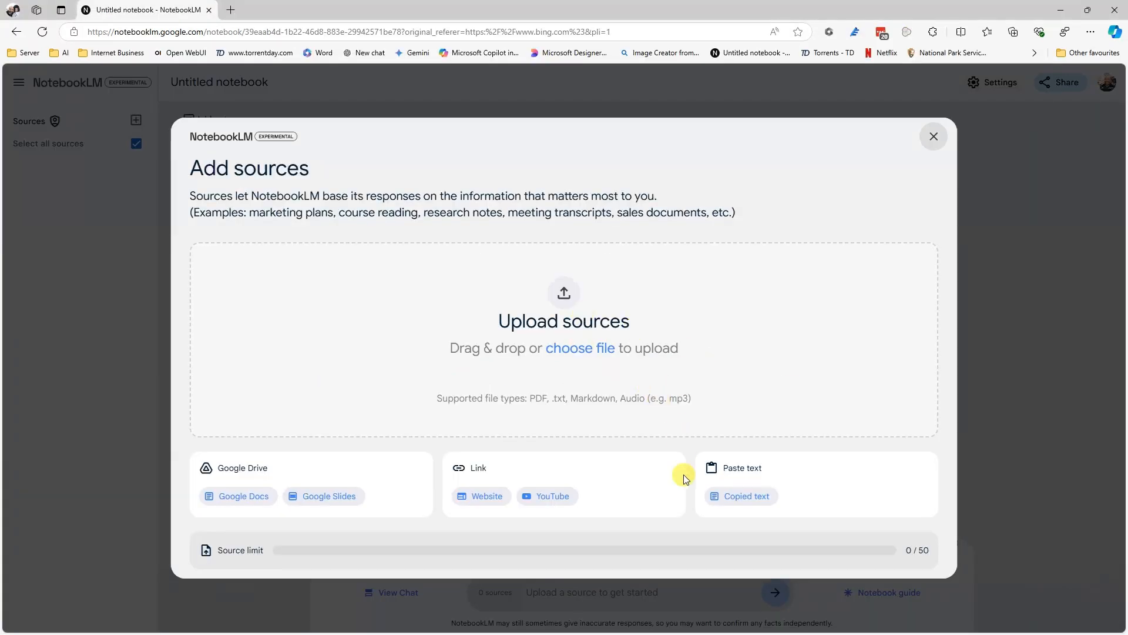
- Paste the copied Copilot answer into a new Copied text source
click(738, 497)
click(350, 355)
key(ctrl+v)
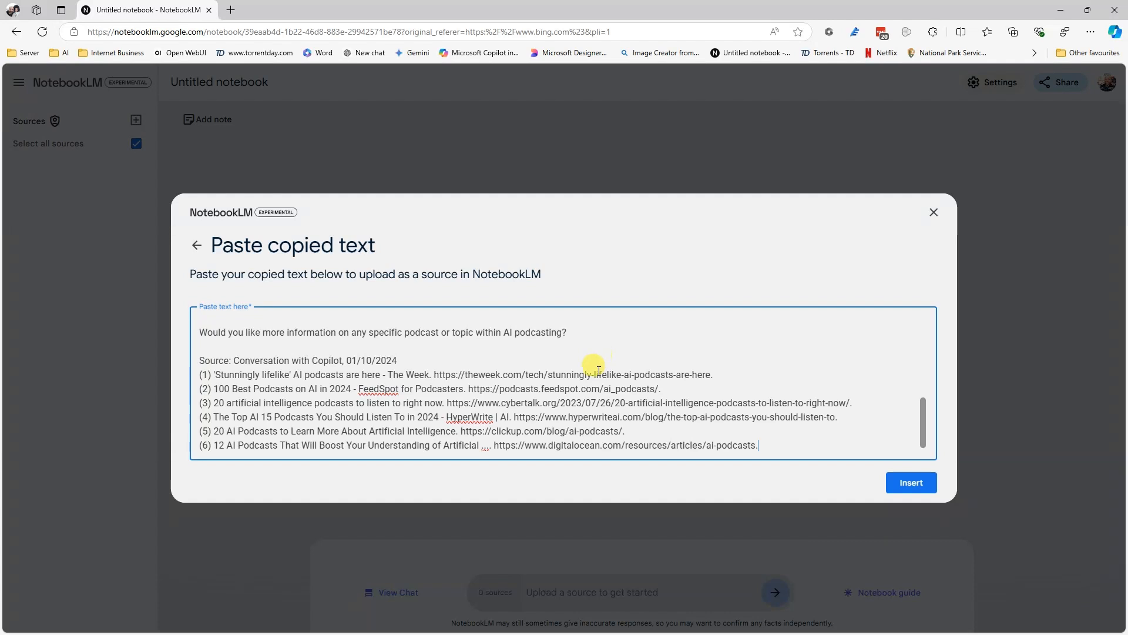
scroll(516, 371, up, 5)
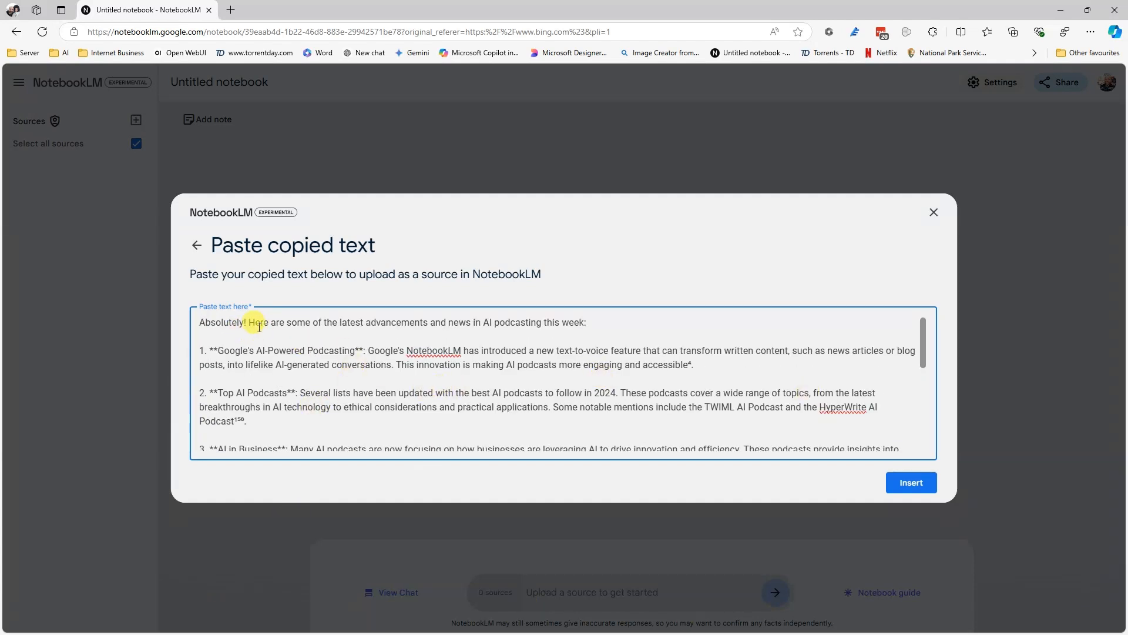
- Replace 'Absolutely!' with a title line about the host's latest podcast topic, ending ': AI Podcasting'
key(BackSpace)
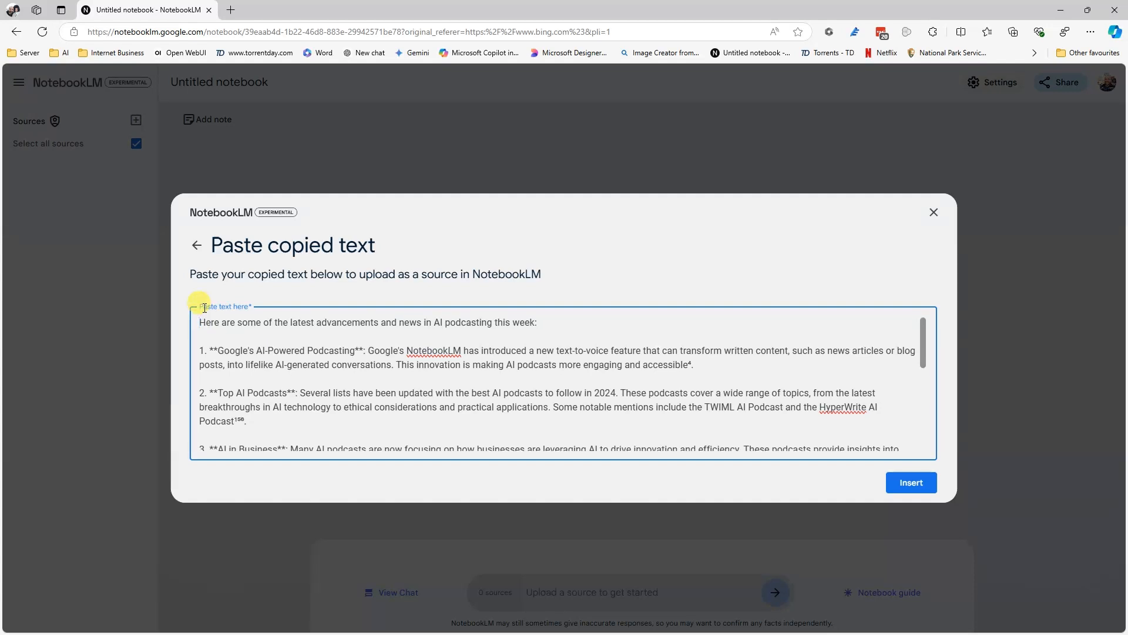
text(Lewis An)
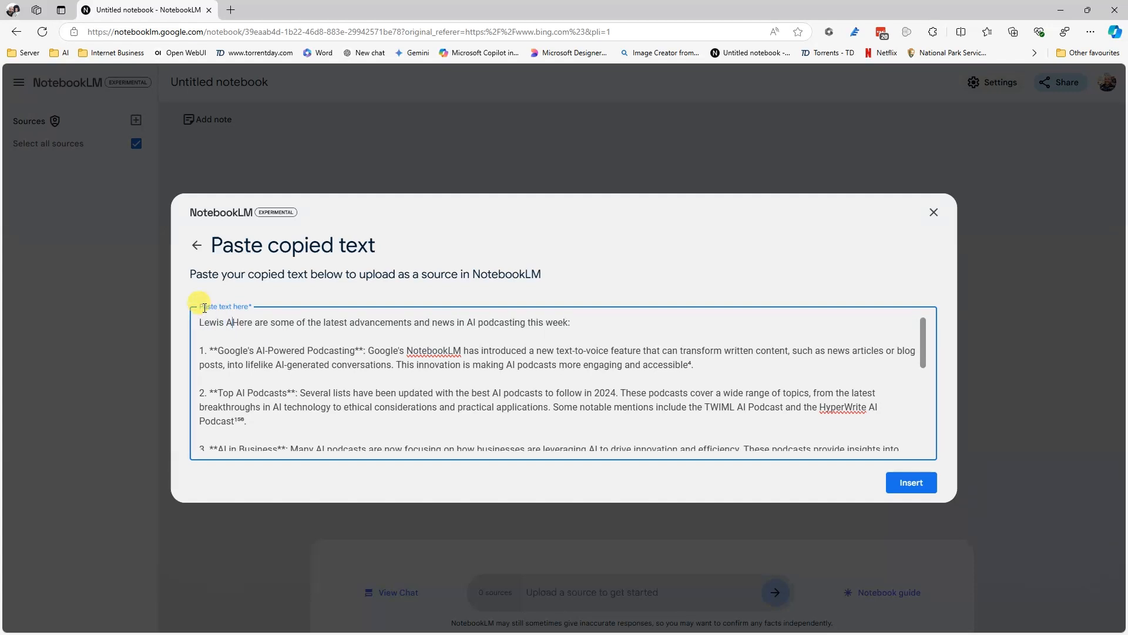
text(derson)
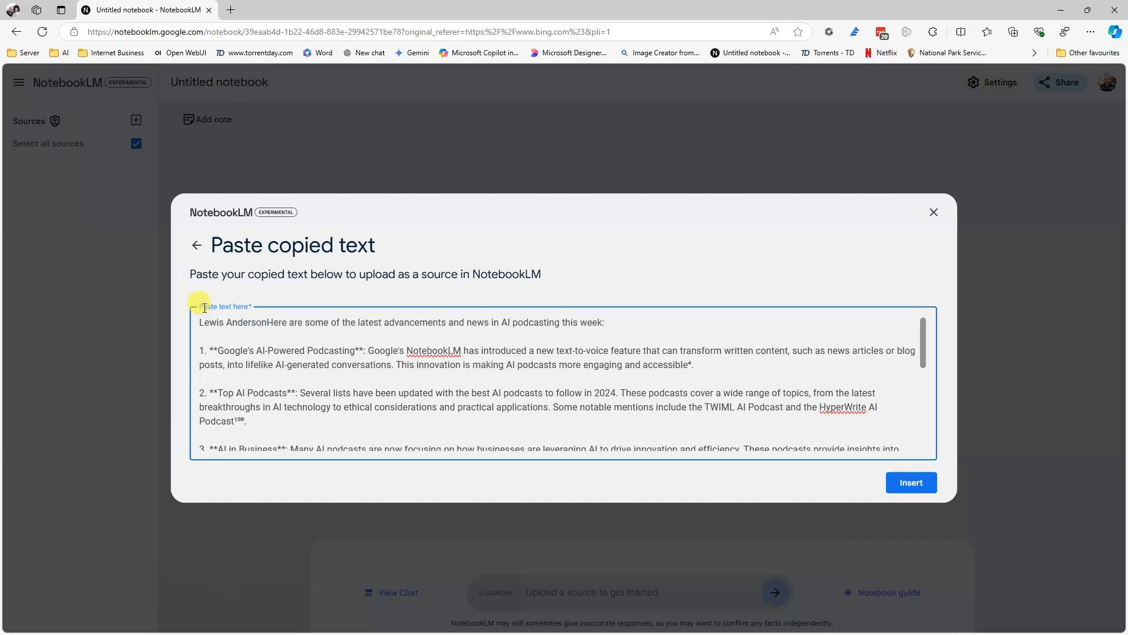
text('s Latest Podcast )
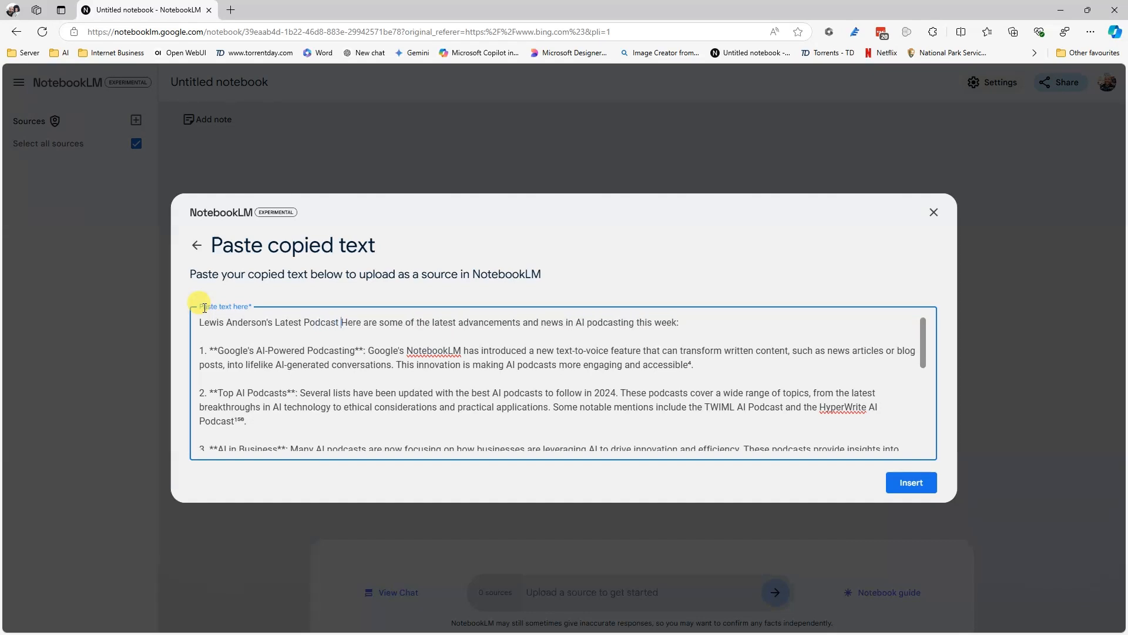
text(Topic)
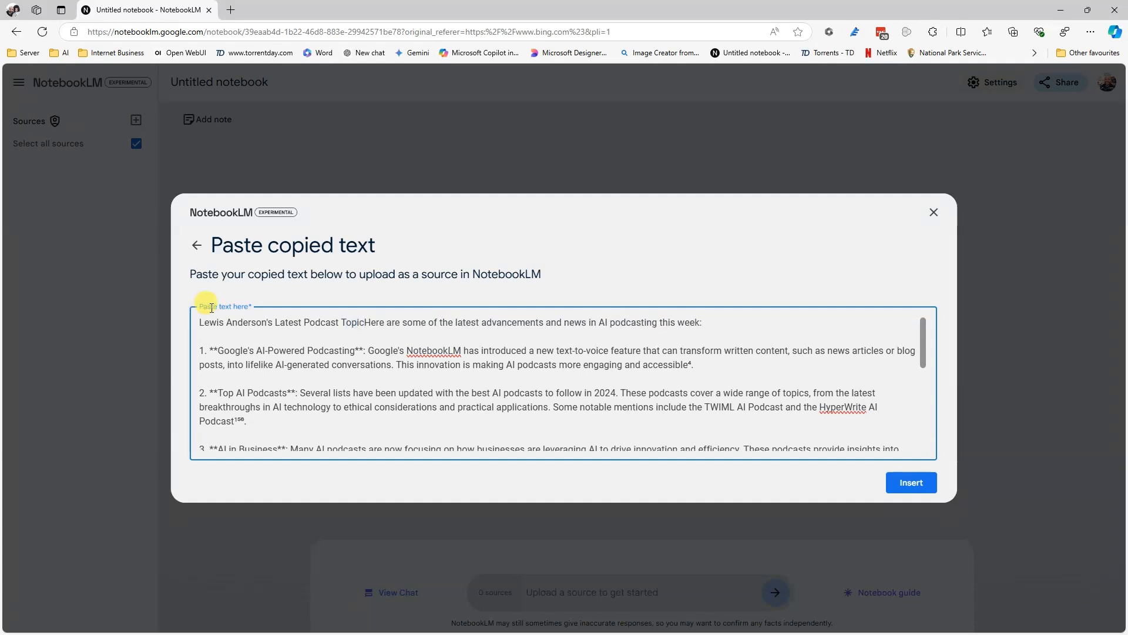
key(Return)
key(Return)
click(435, 327)
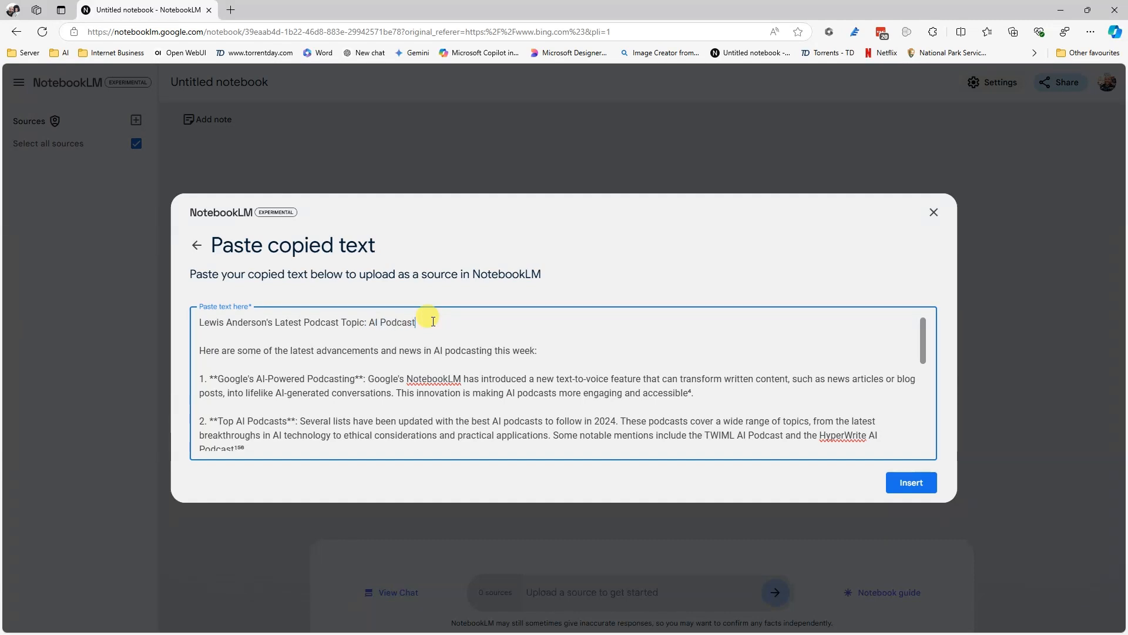
text(: AI Podcasting)
- Remove the ** markdown around the 'AI in Business' heading
scroll(531, 373, down, 10)
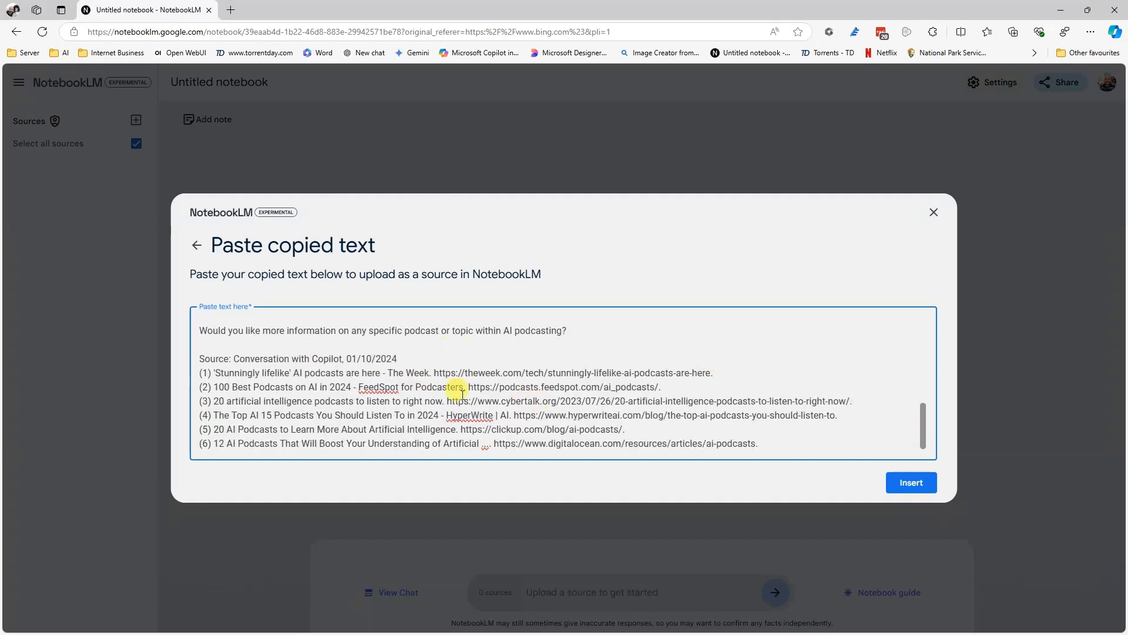
scroll(302, 390, up, 10)
scroll(212, 362, down, 2)
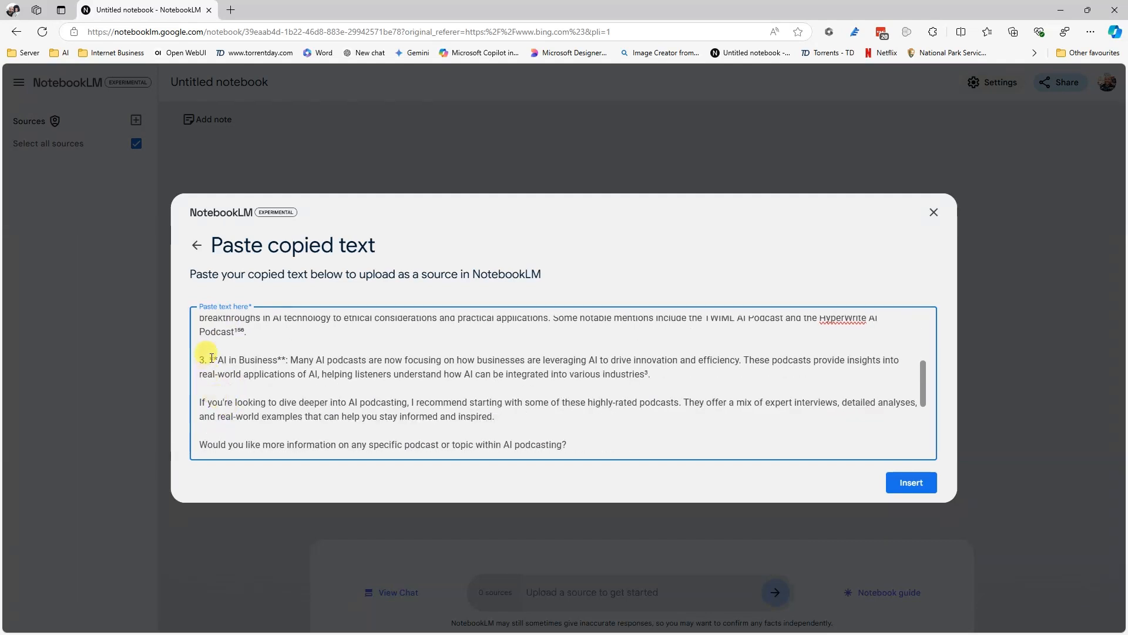
click(219, 359)
key(BackSpace)
key(BackSpace)
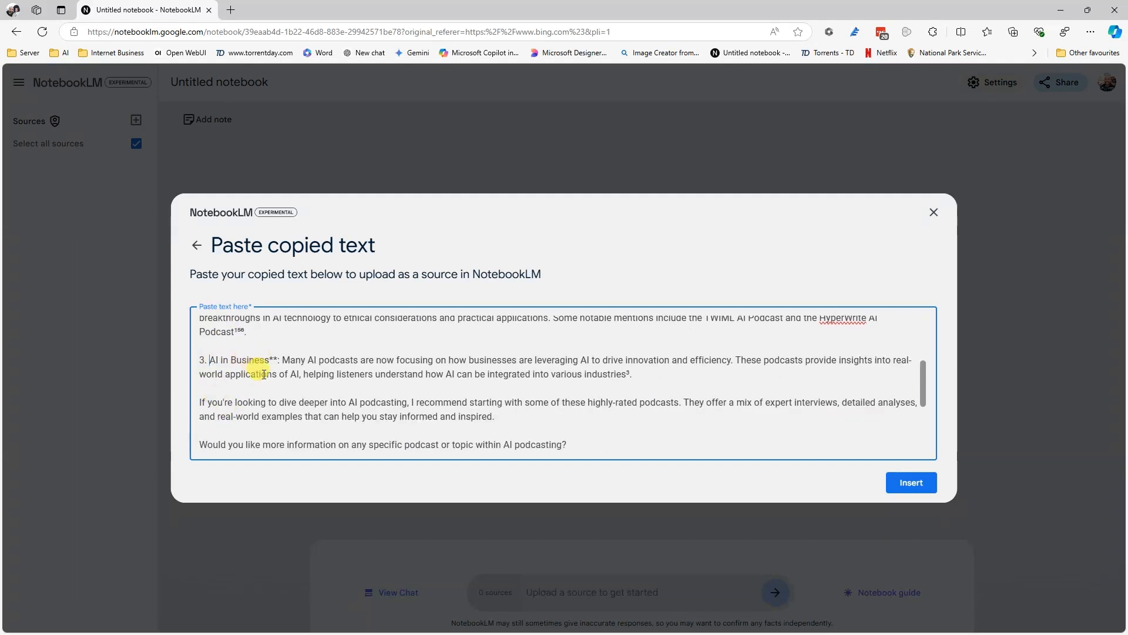
click(280, 359)
key(BackSpace)
key(BackSpace)
scroll(279, 360, up, 1)
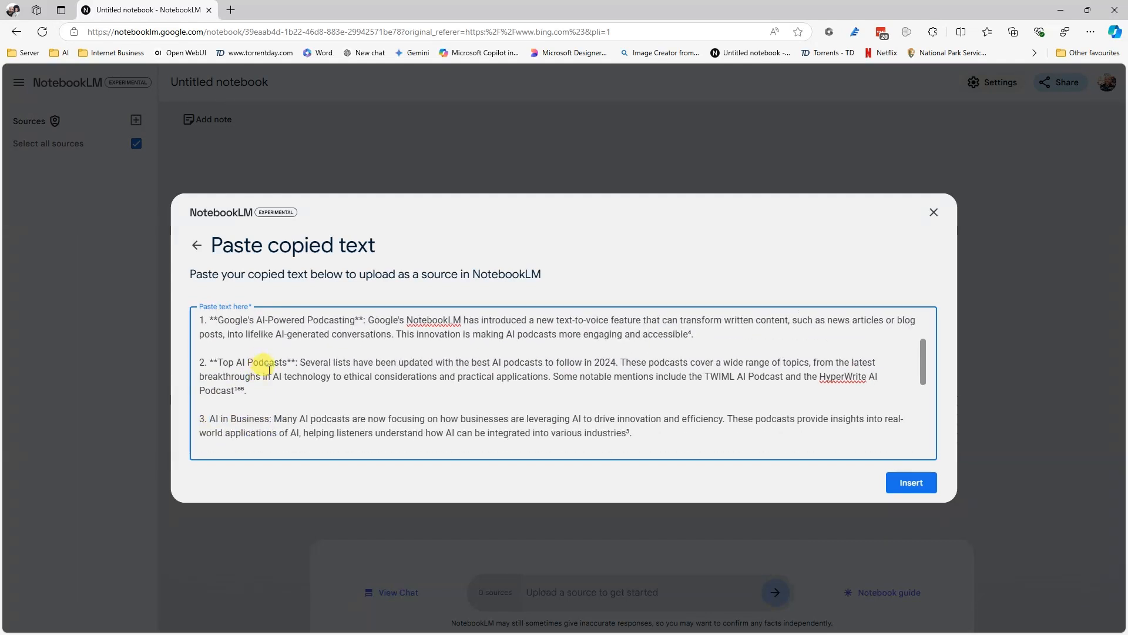
- Strip the ** from the 'Top AI Podcasts' and Google 'AI-Powered Podcasting' headings, then insert the source
click(293, 363)
key(BackSpace)
key(BackSpace)
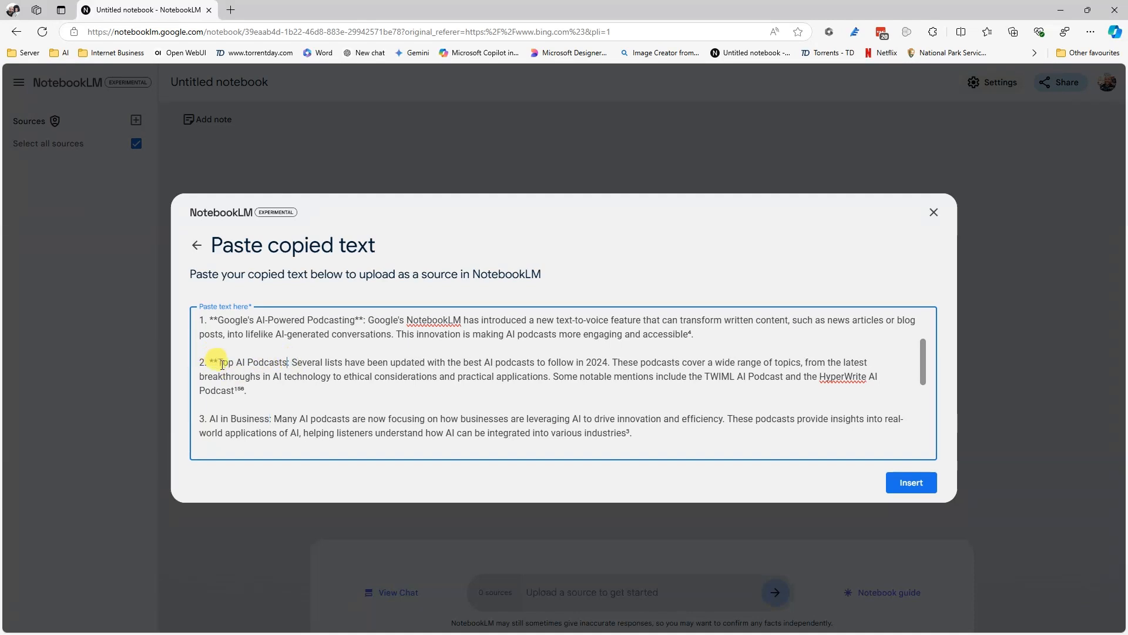
click(218, 360)
key(BackSpace)
key(BackSpace)
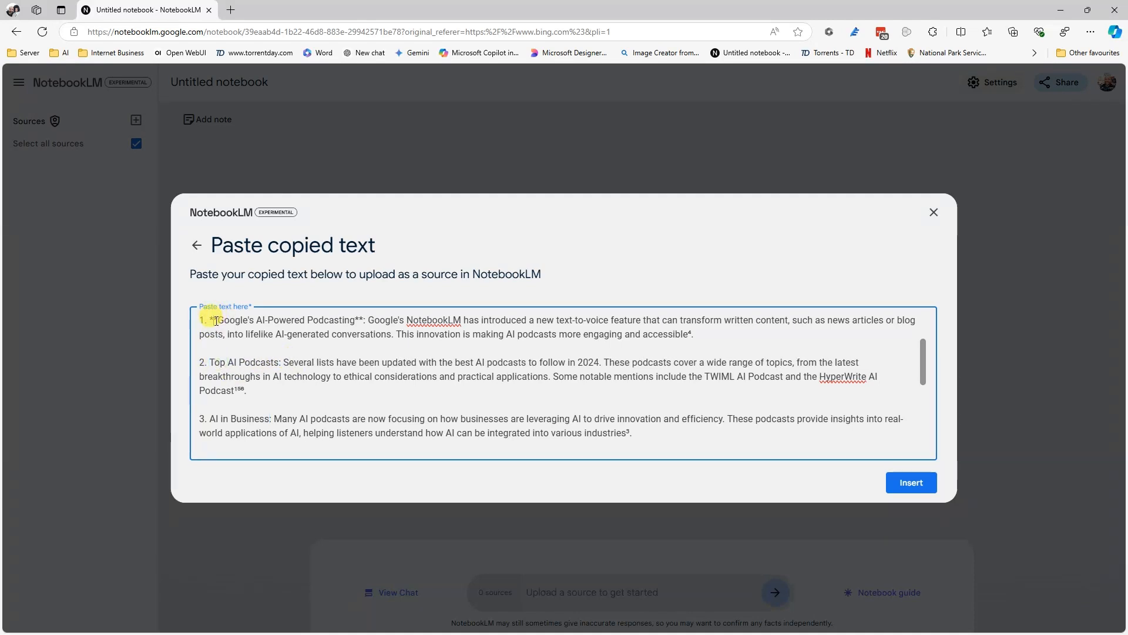
click(218, 321)
key(BackSpace)
key(BackSpace)
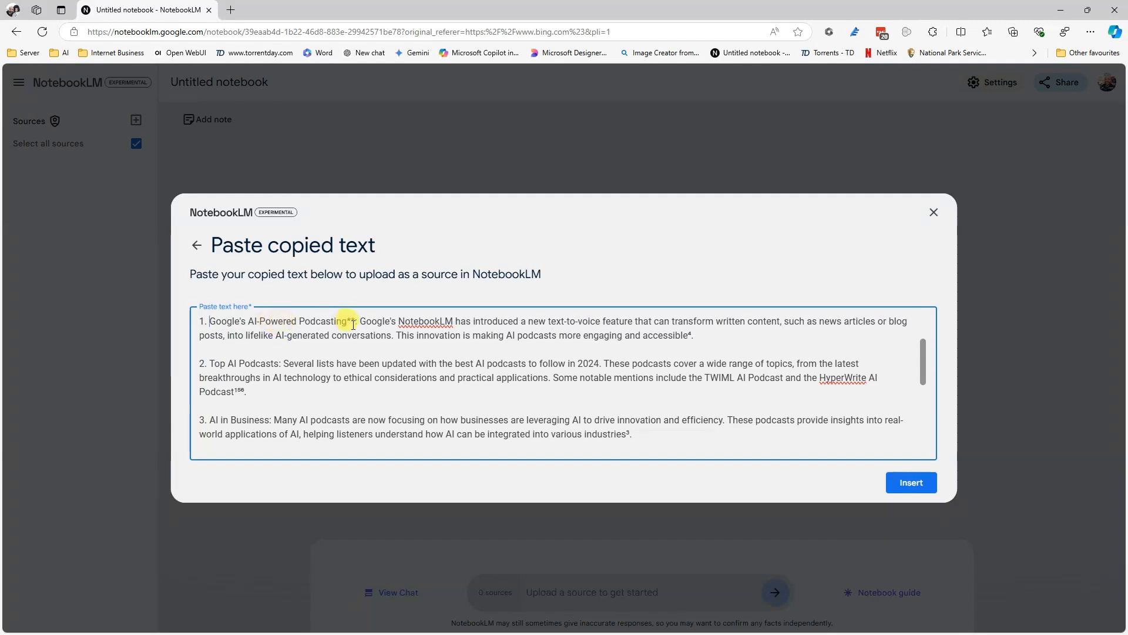
click(355, 321)
key(BackSpace)
key(BackSpace)
scroll(587, 365, up, 2)
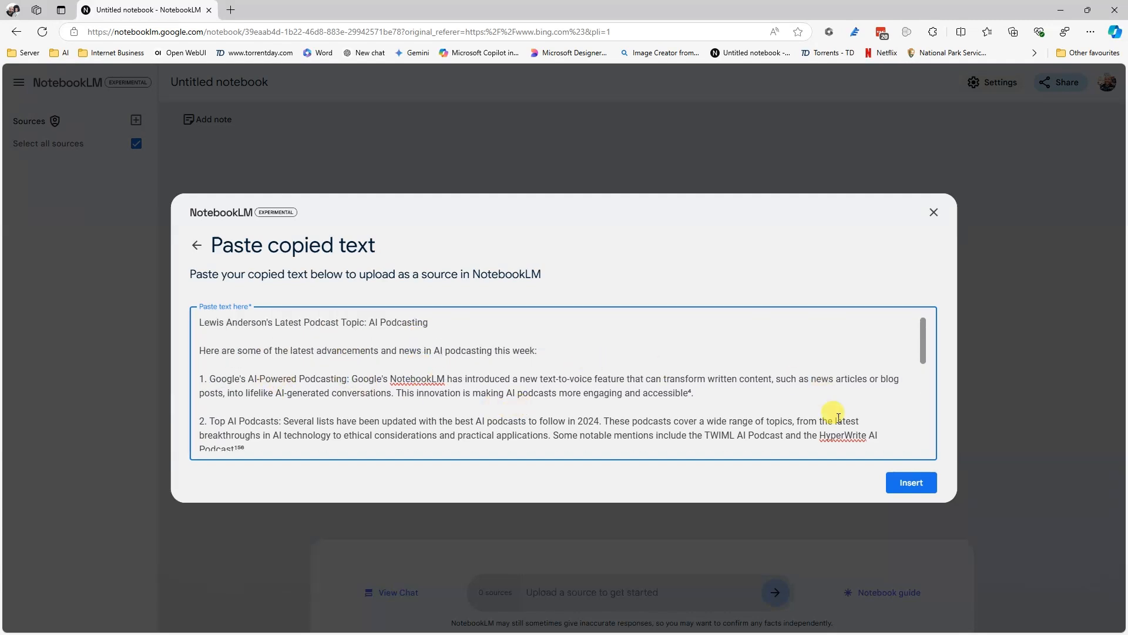
click(898, 482)
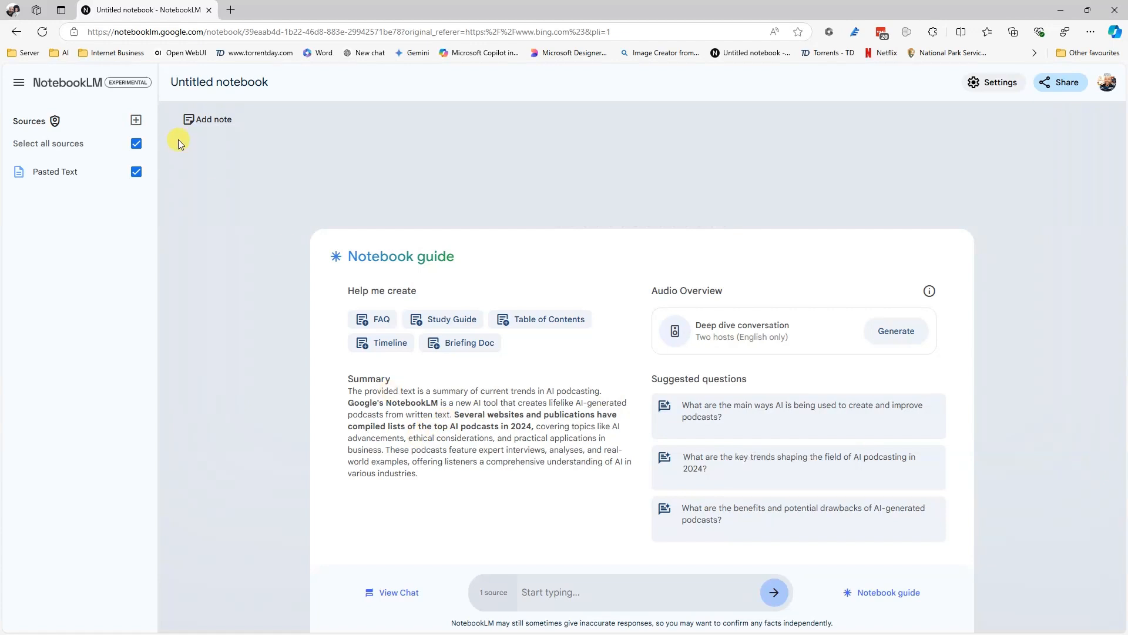
- Retitle the untitled notebook 'AI Podcasting News and latest advancements'
click(261, 88)
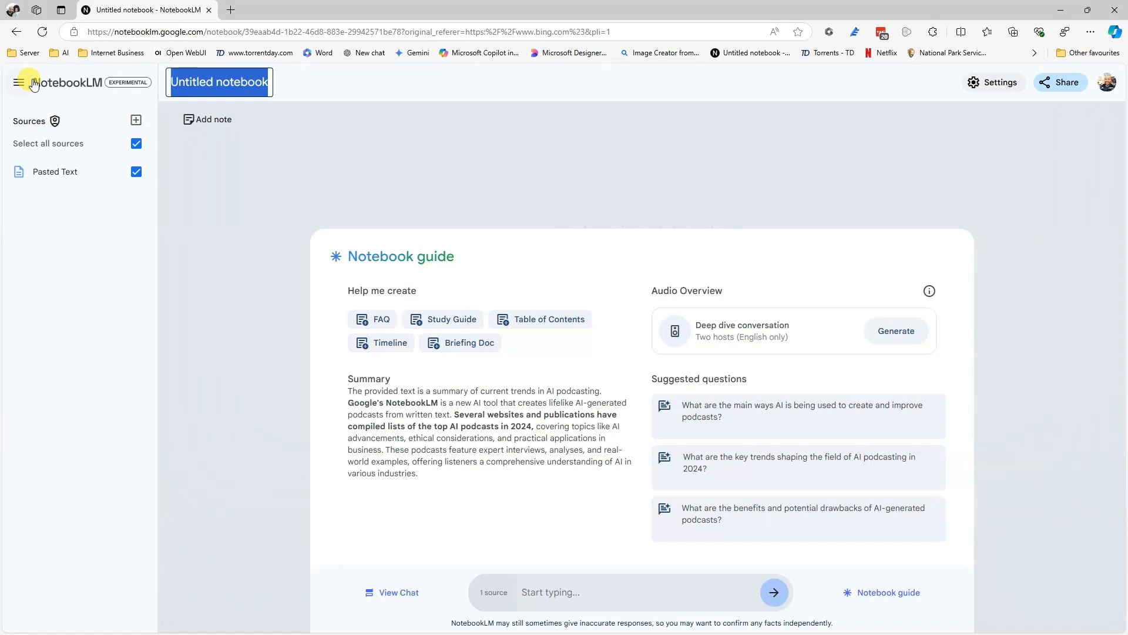
text(AI Podcasting News an)
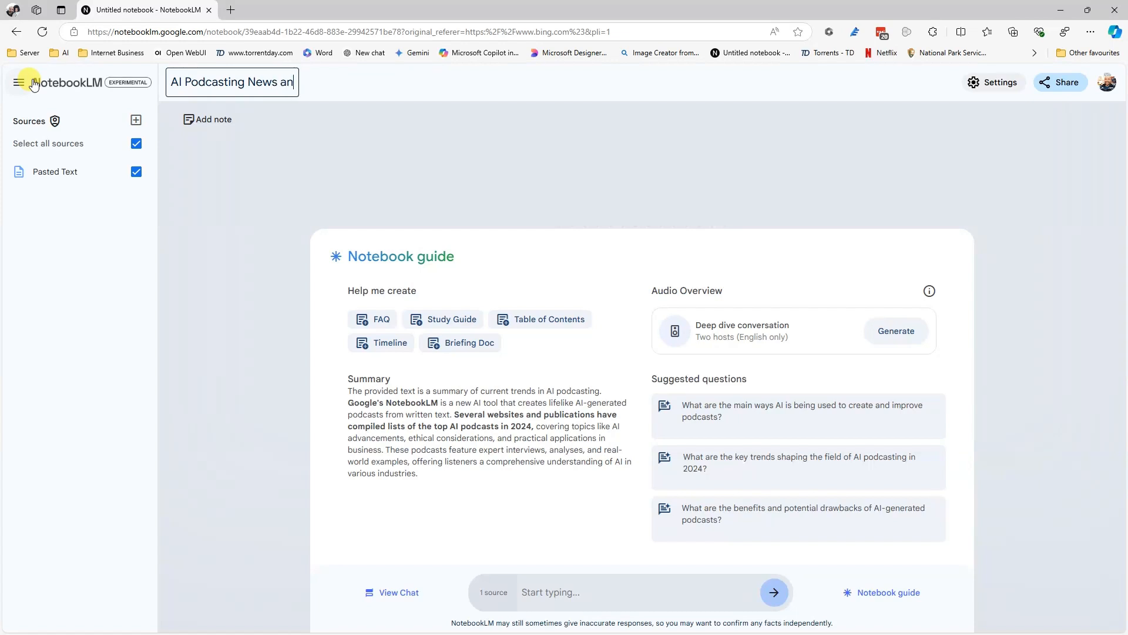
text(d latest advan)
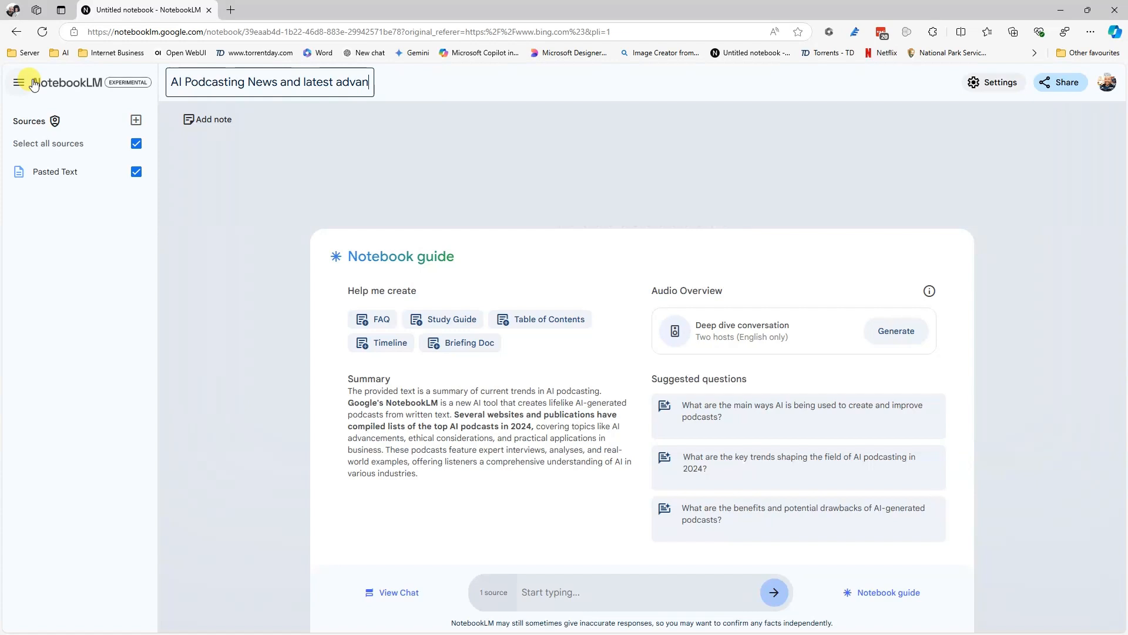
text(cements)
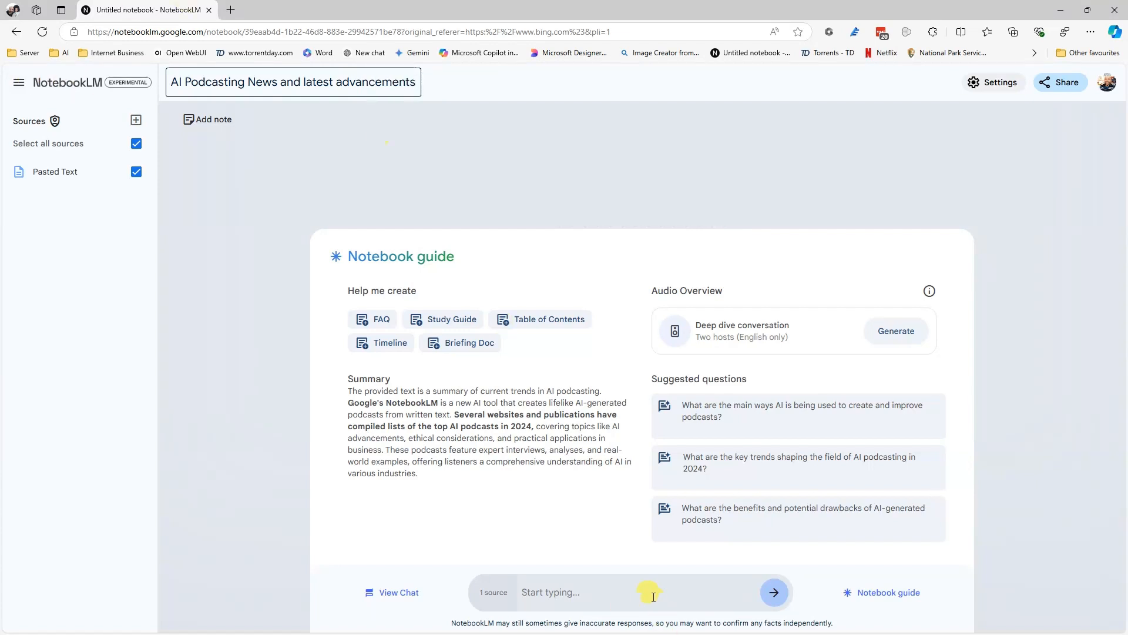
click(433, 163)
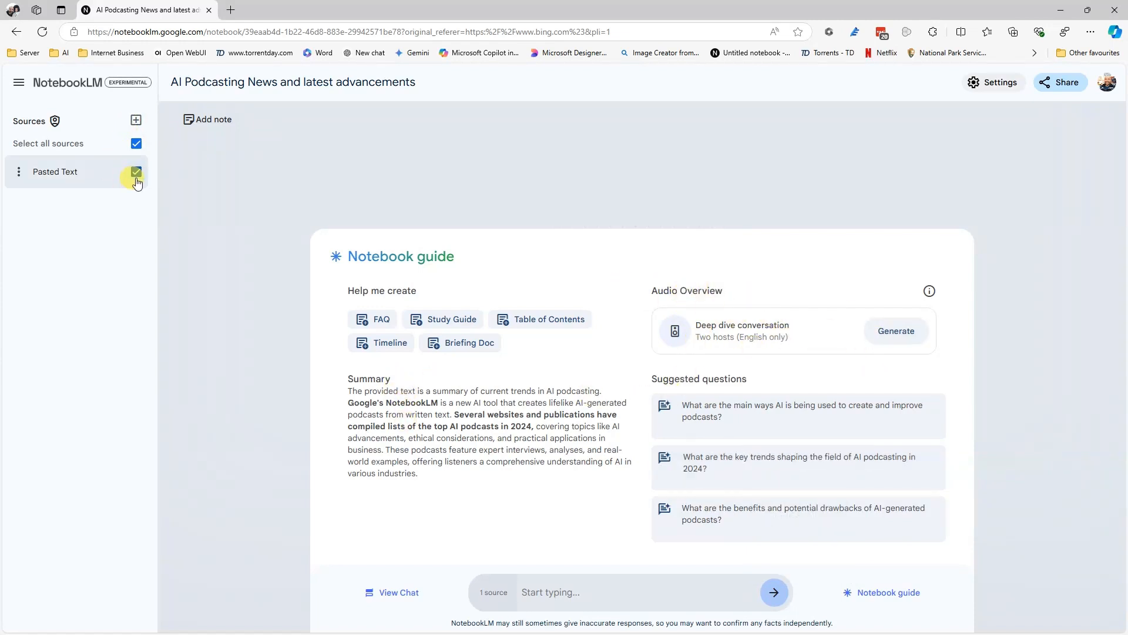
- Generate and read the 'Briefing Doc: The Rise of AI Podcasting' note, then select it
click(485, 347)
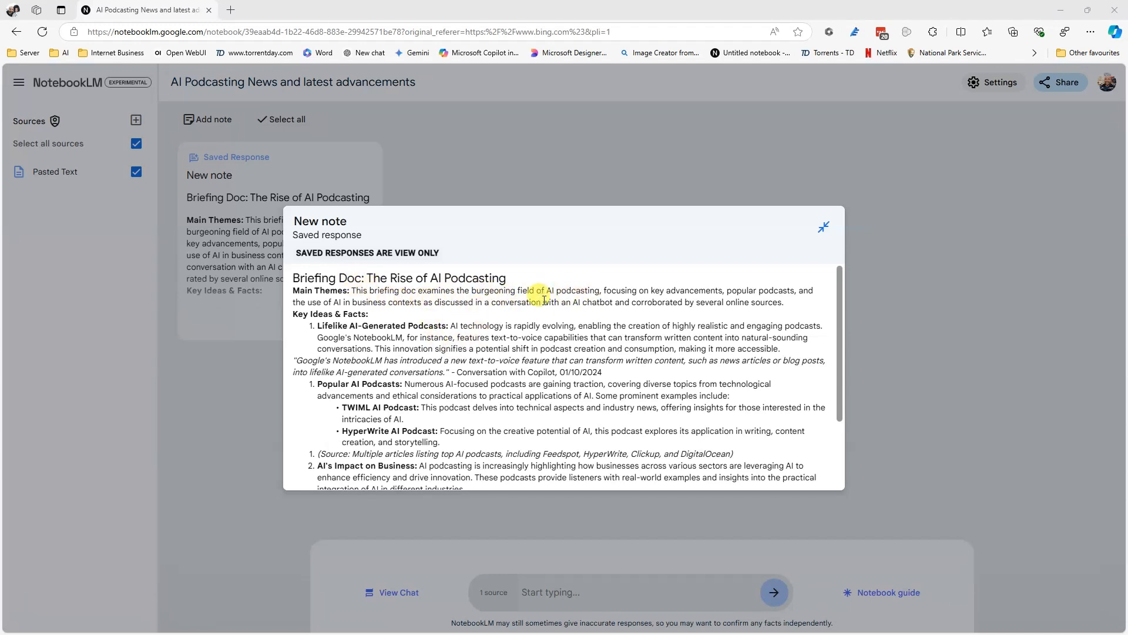
scroll(494, 393, down, 1)
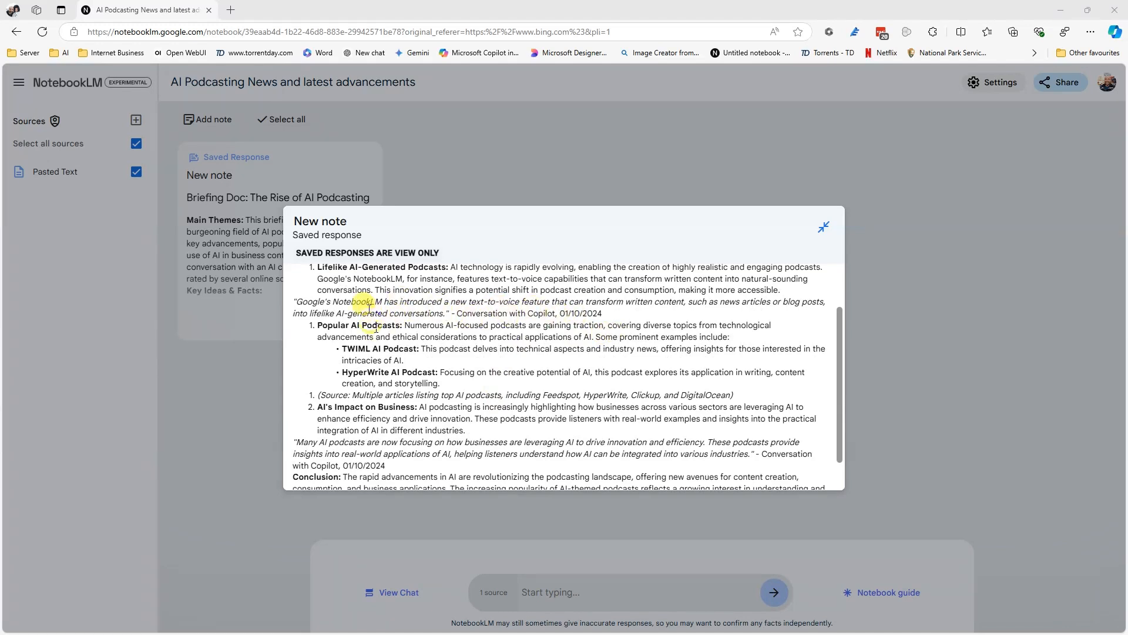
scroll(428, 403, down, 1)
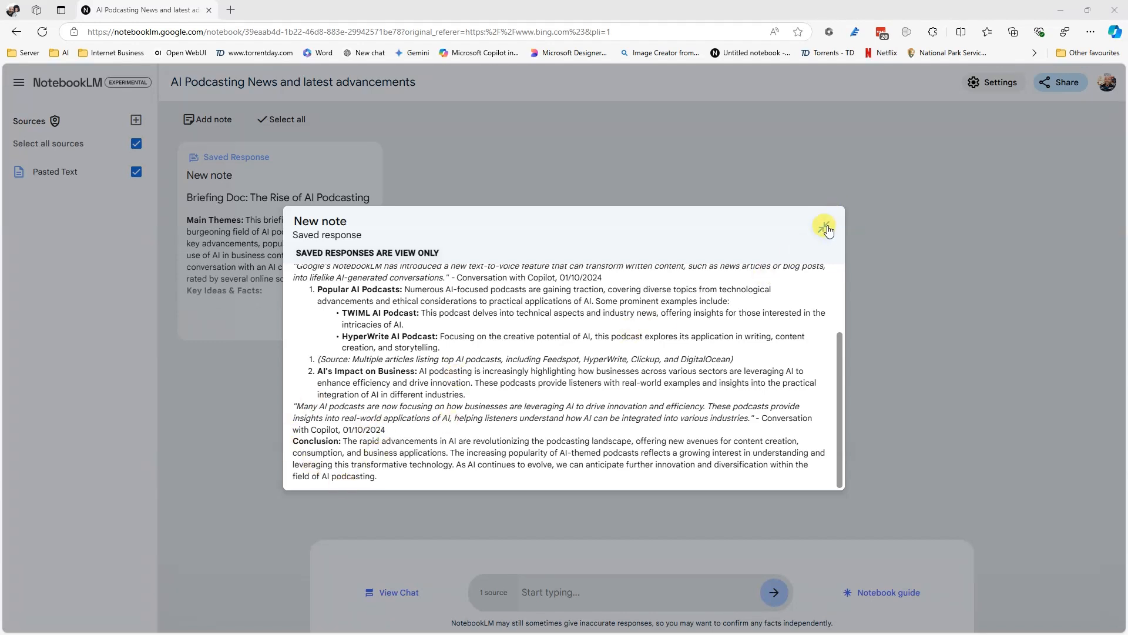
click(825, 227)
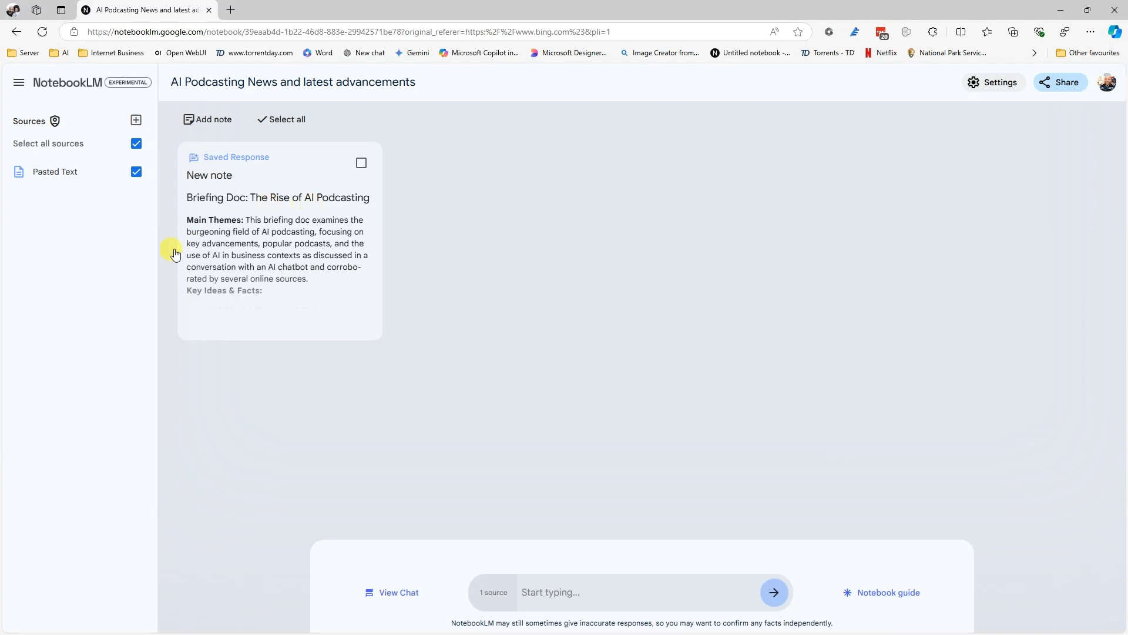
click(361, 164)
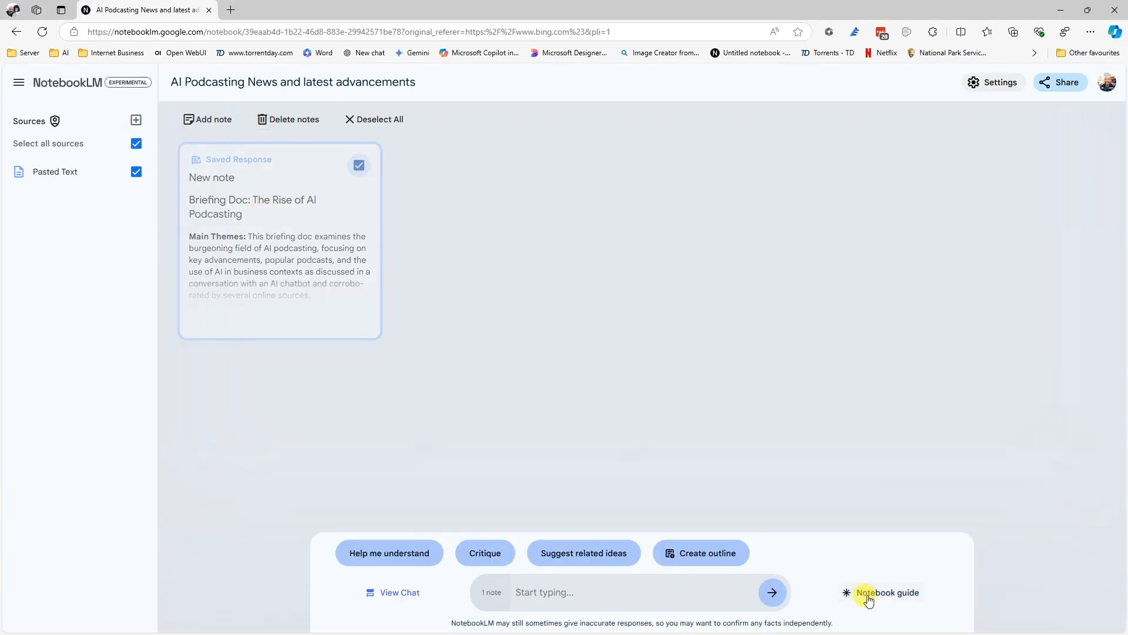
click(869, 593)
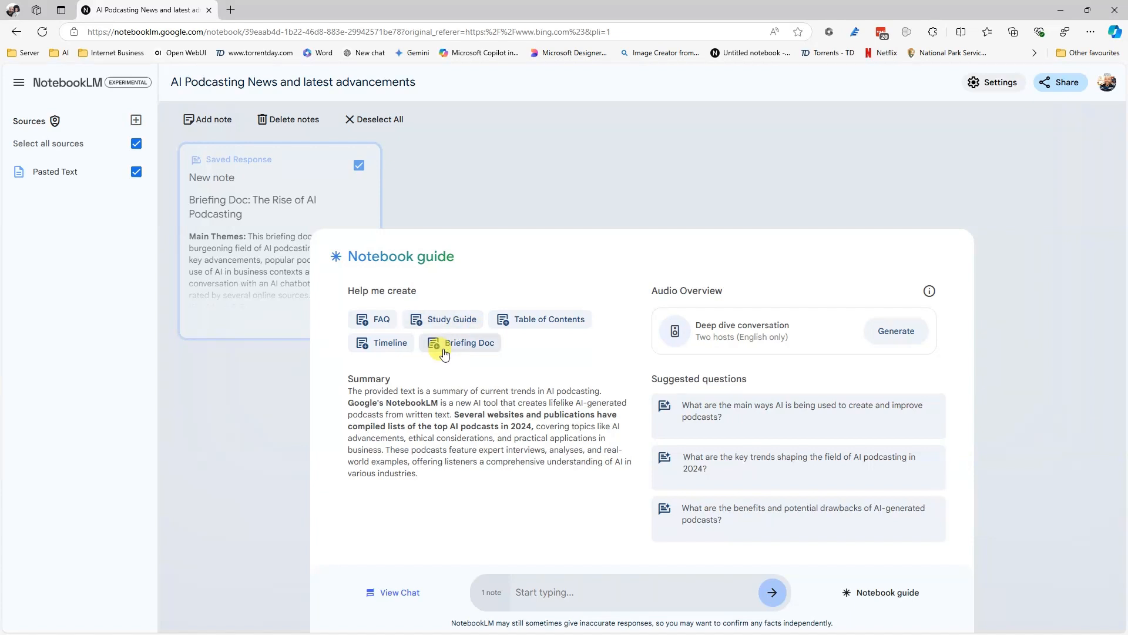
- Generate the 'AI Podcasting FAQ' note and scroll through its questions, including Ethical considerations
click(390, 322)
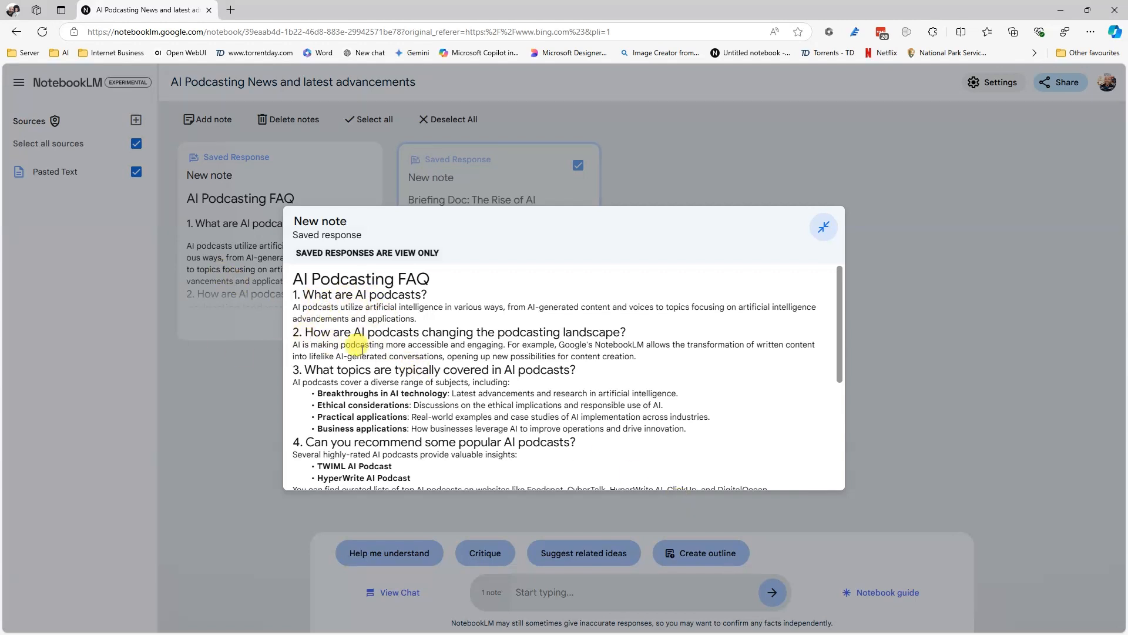
scroll(376, 355, down, 1)
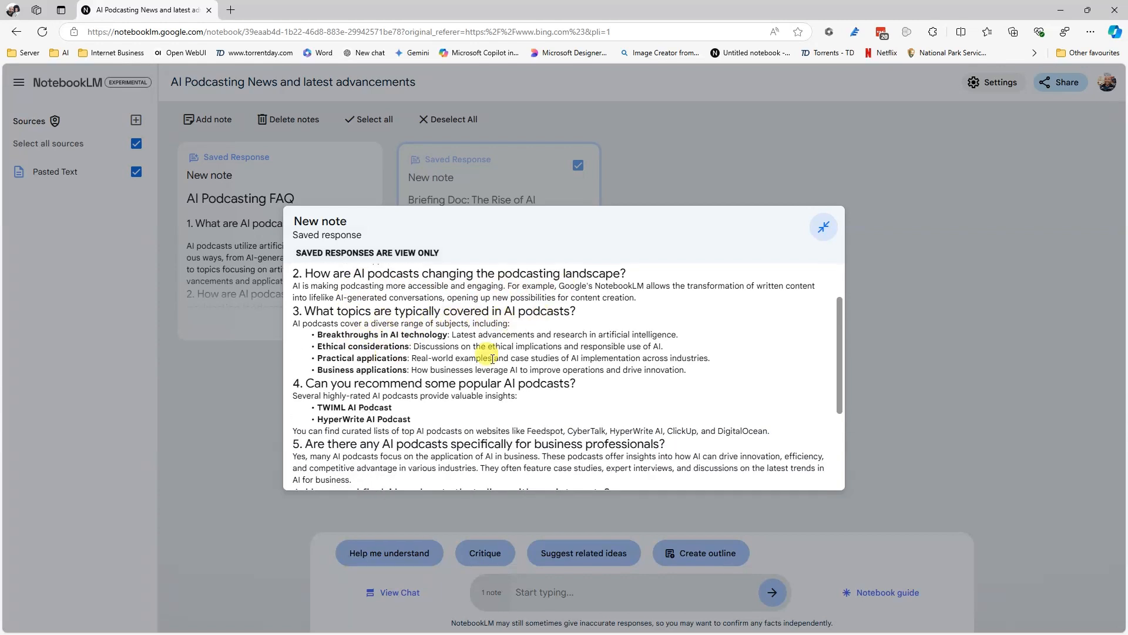
scroll(453, 435, down, 1)
scroll(335, 324, up, 1)
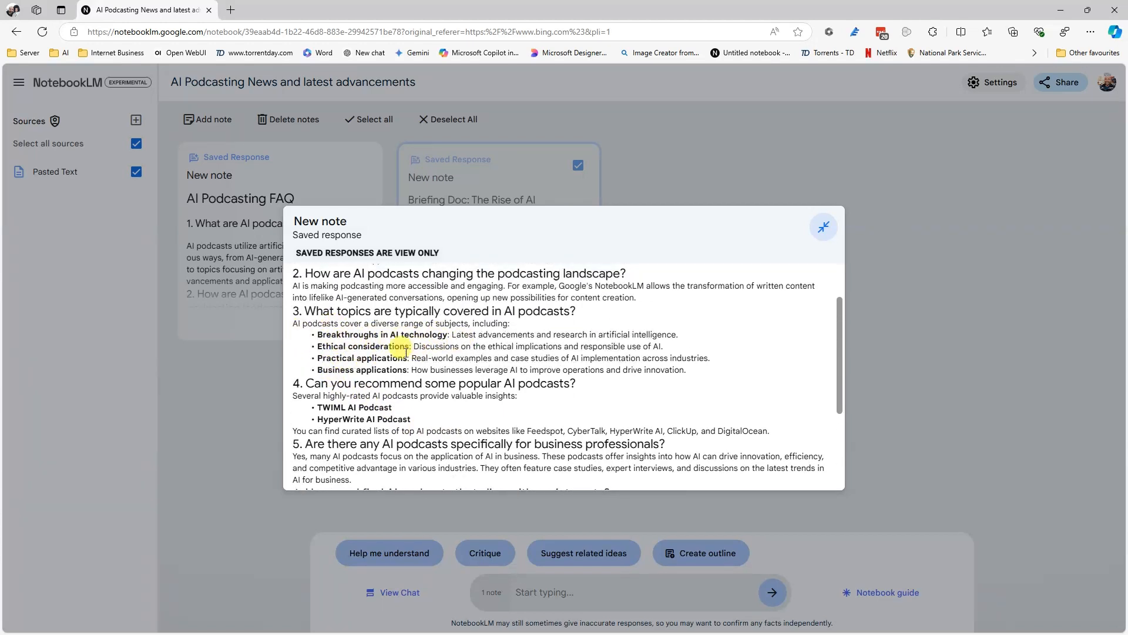
drag(313, 347, 412, 347)
scroll(364, 326, down, 1)
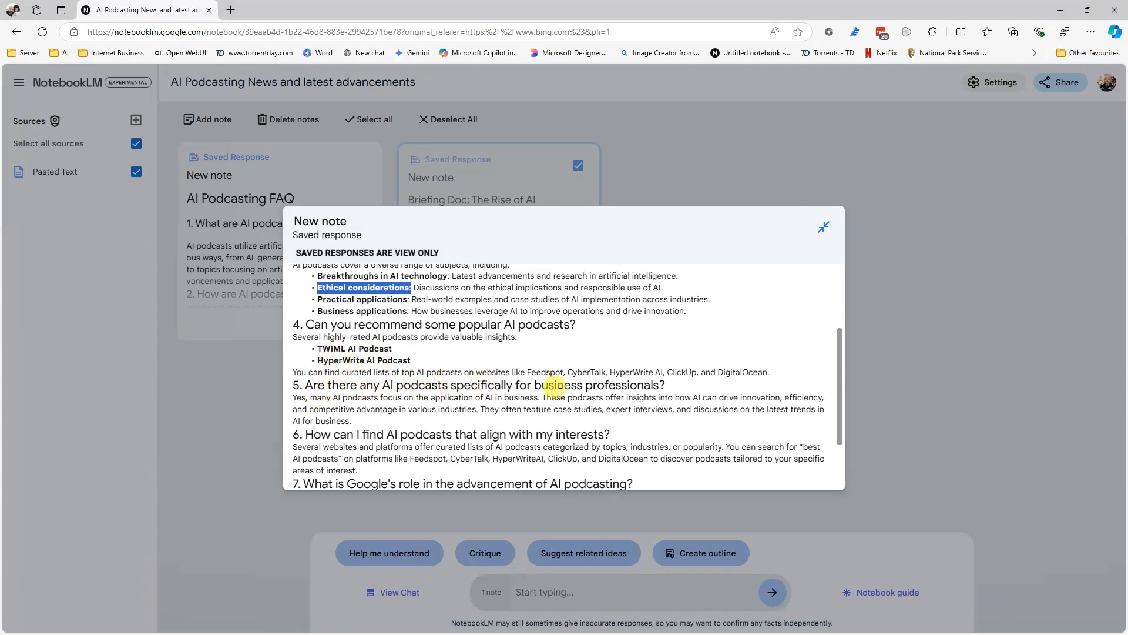
scroll(644, 401, down, 1)
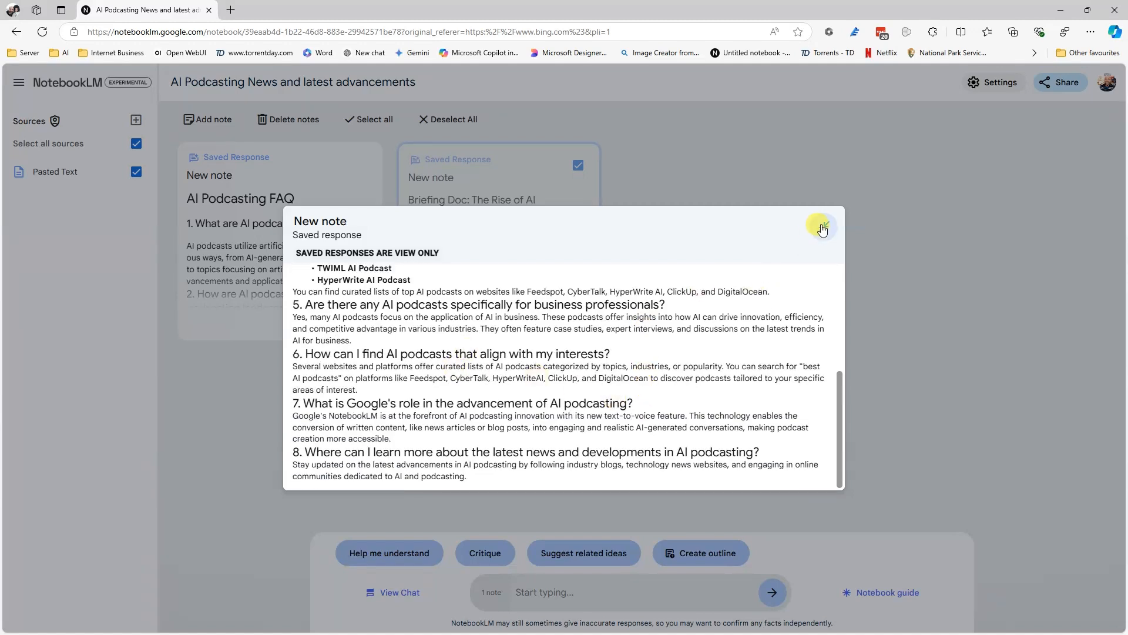
click(823, 226)
- Select both the FAQ and Briefing Doc notes and combine them into one note
click(361, 163)
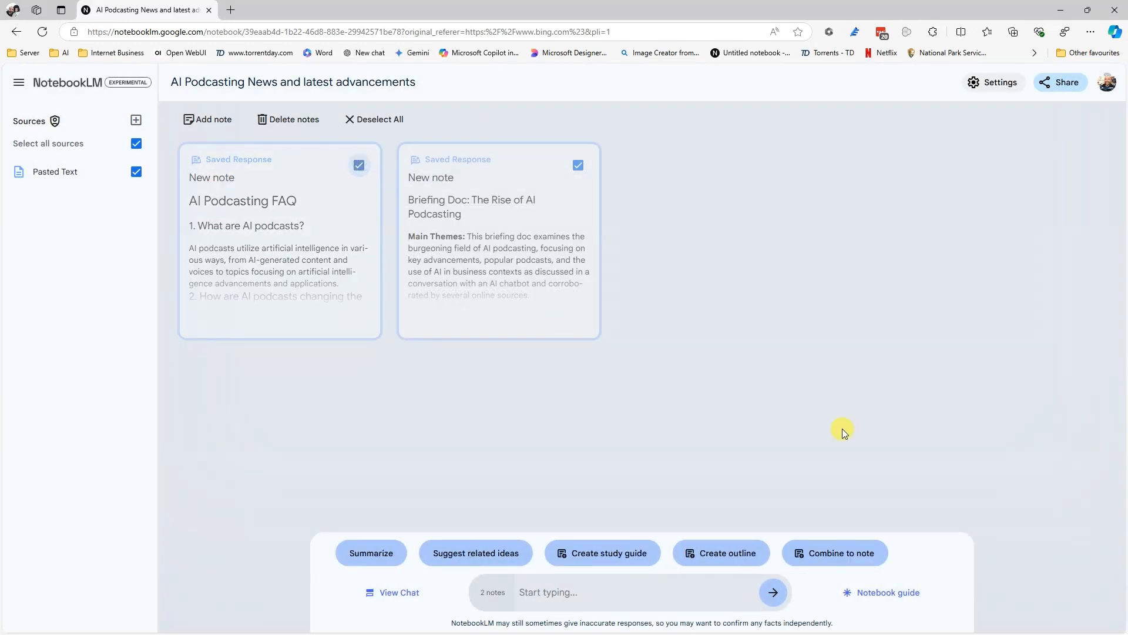
click(884, 592)
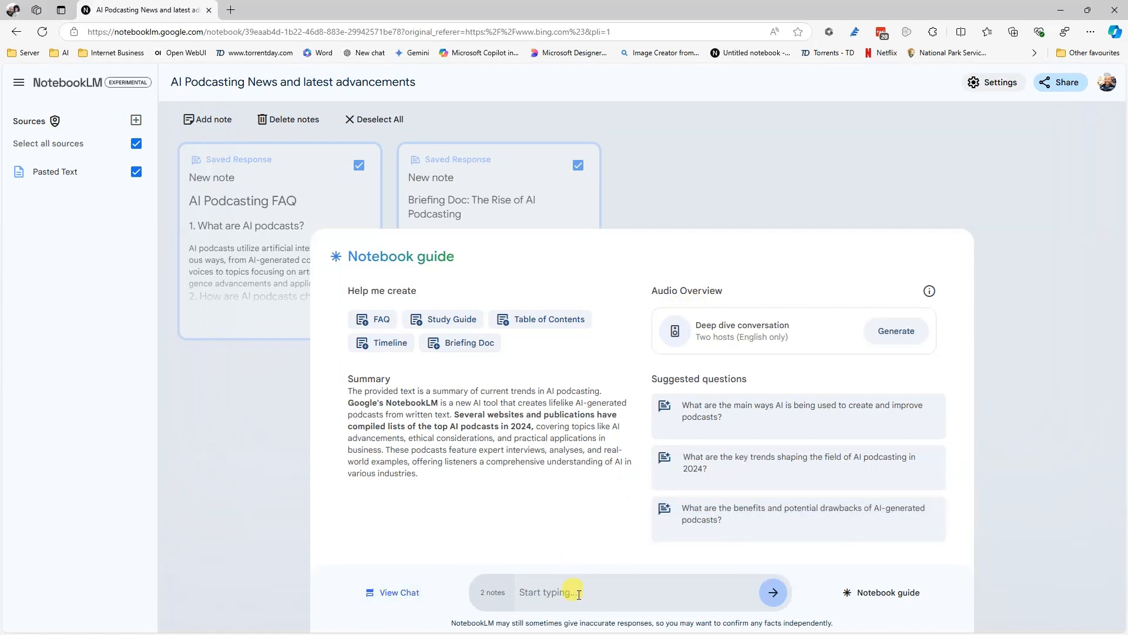
click(902, 594)
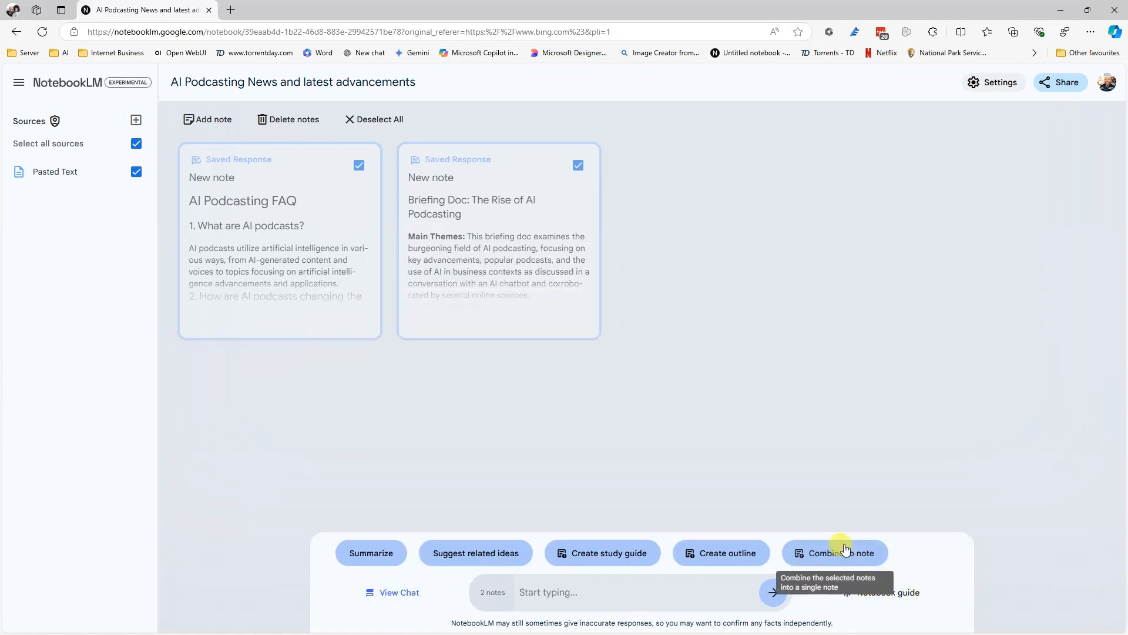
click(357, 165)
click(579, 166)
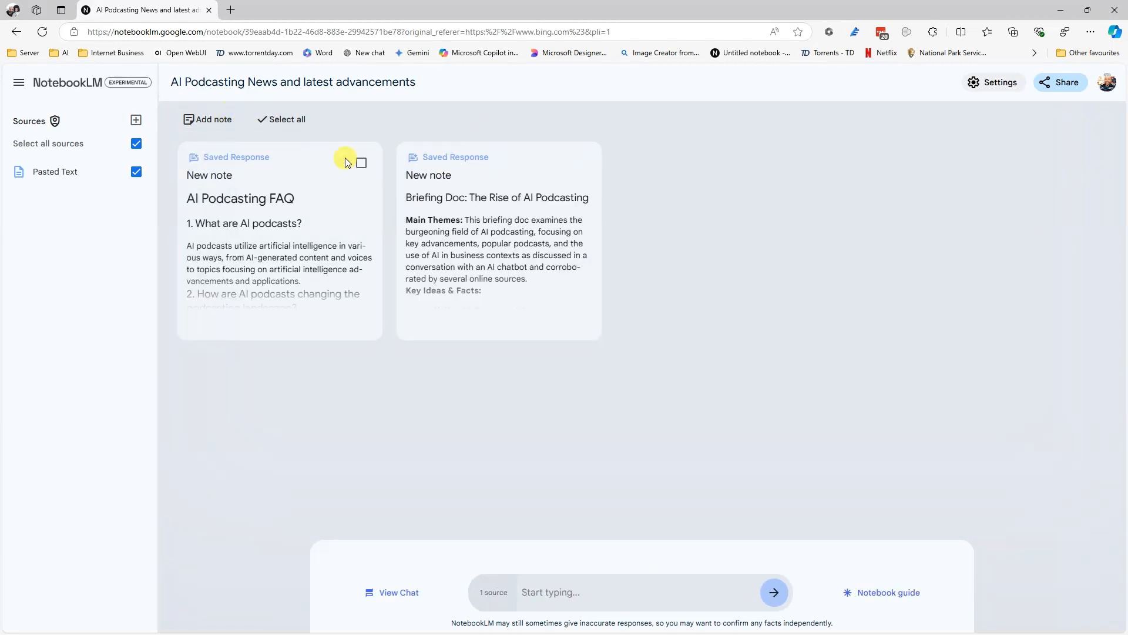
click(359, 164)
click(581, 165)
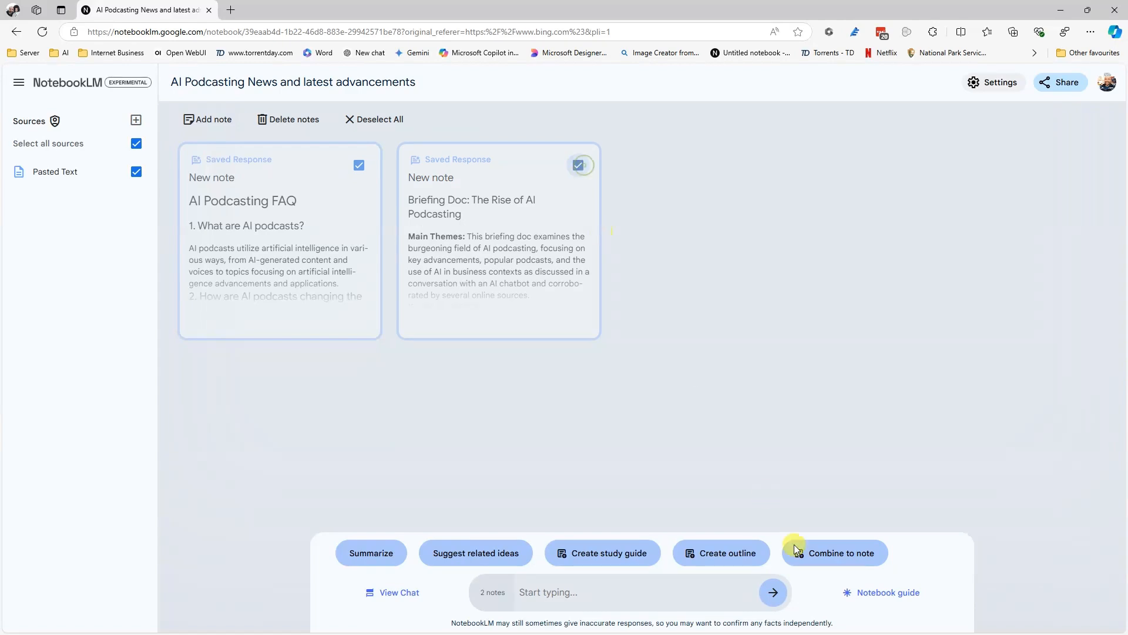
click(834, 555)
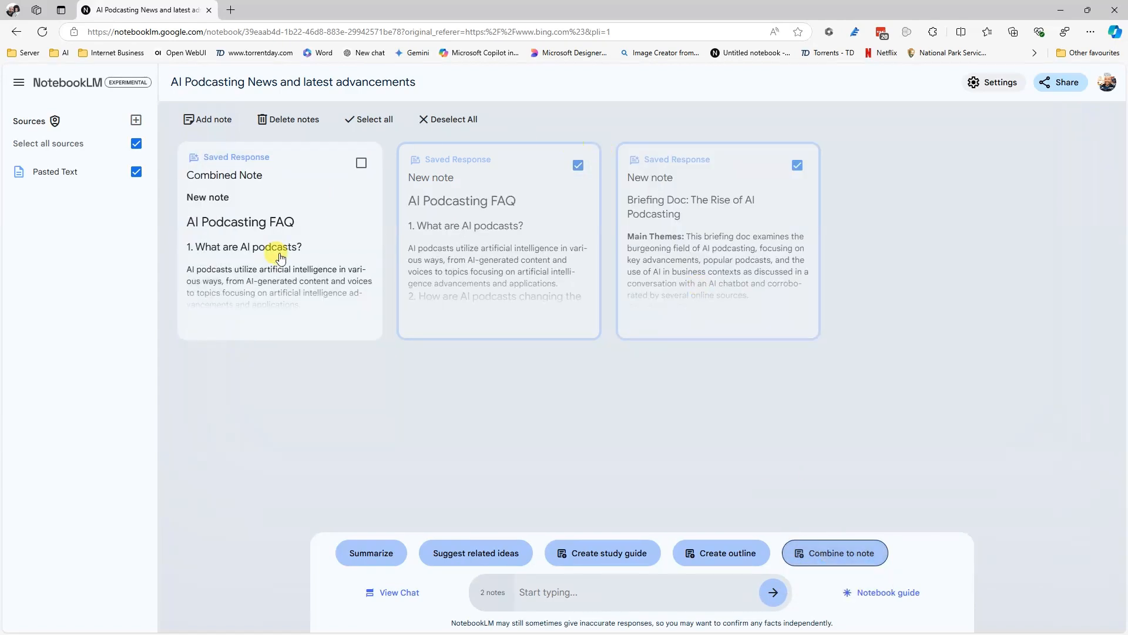
- Open the Combined Note and scroll through its merged content
click(284, 233)
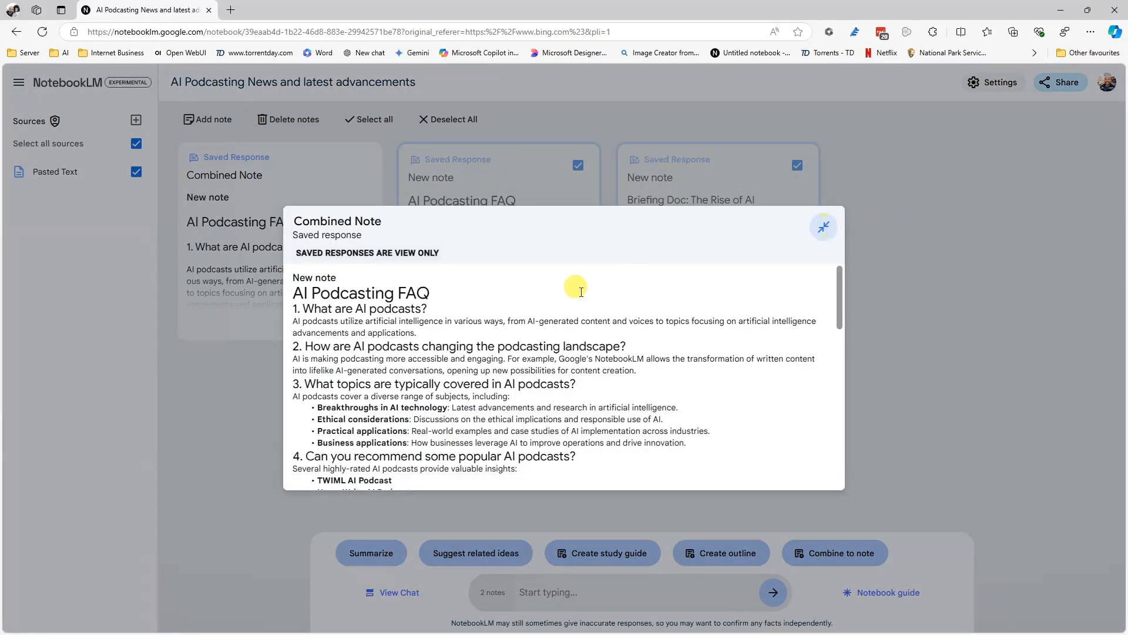
scroll(617, 294, down, 2)
scroll(470, 359, down, 8)
scroll(467, 365, up, 3)
scroll(587, 312, up, 10)
click(823, 227)
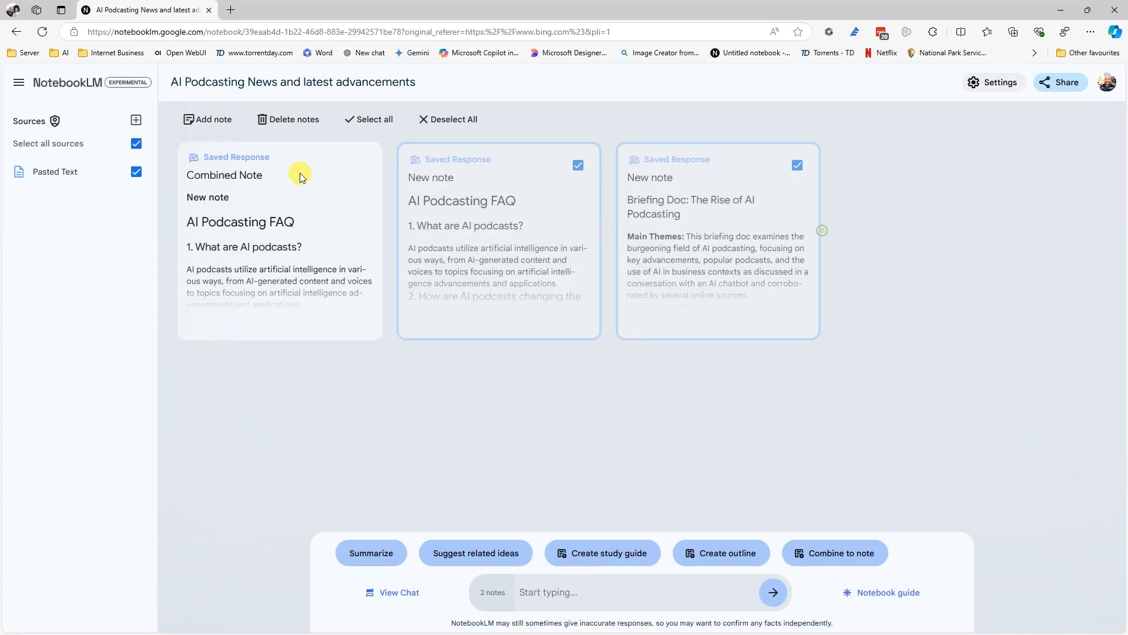
- Delete the Combined Note alone, then reselect the two remaining original notes
click(365, 166)
click(578, 166)
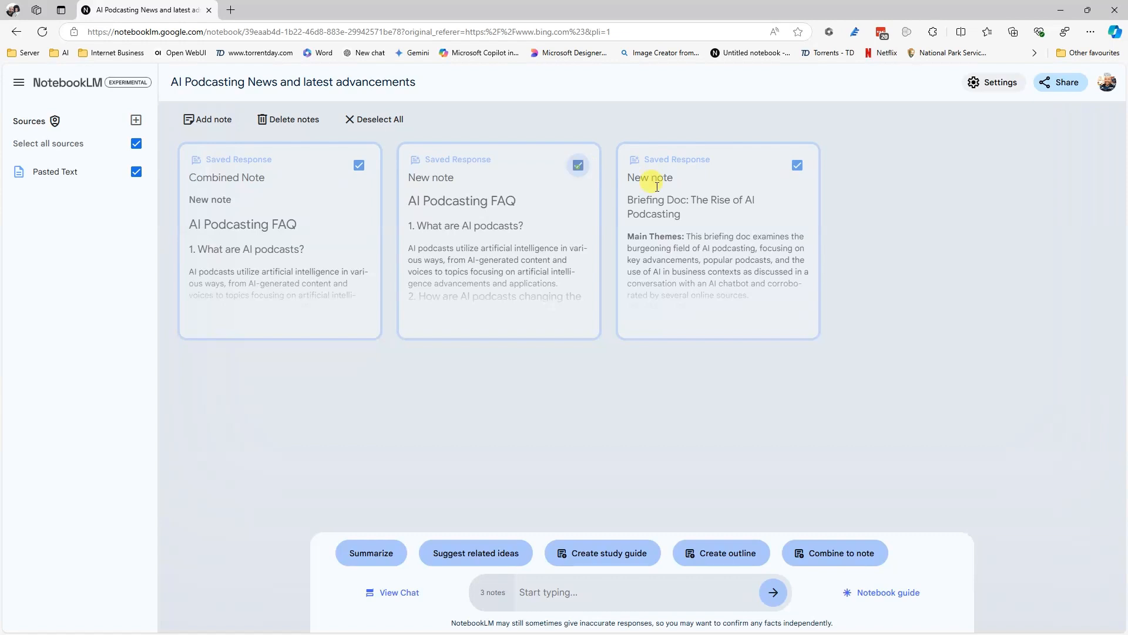
click(798, 165)
click(292, 123)
click(609, 375)
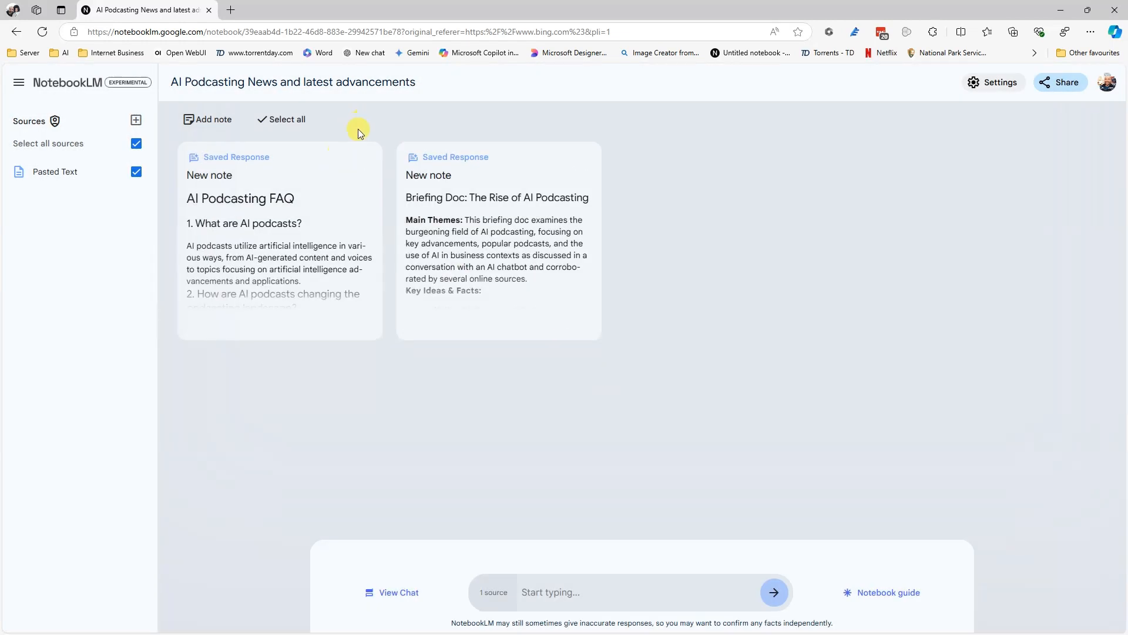
click(361, 164)
click(578, 165)
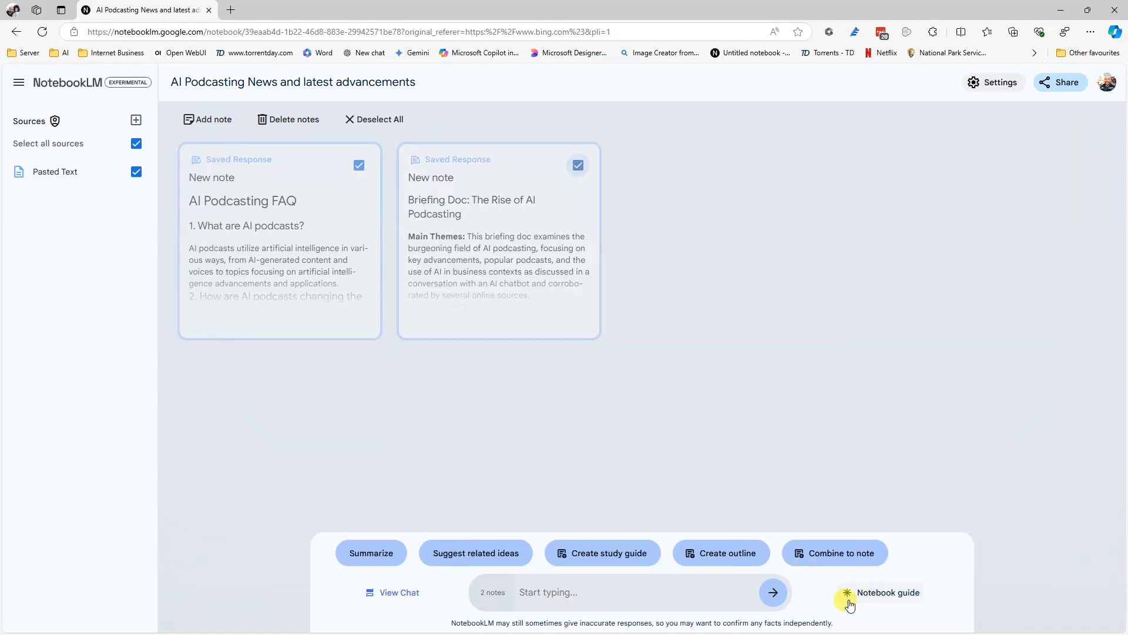
- Bring up the notebook guide, open the settings menu, then dismiss it
click(877, 592)
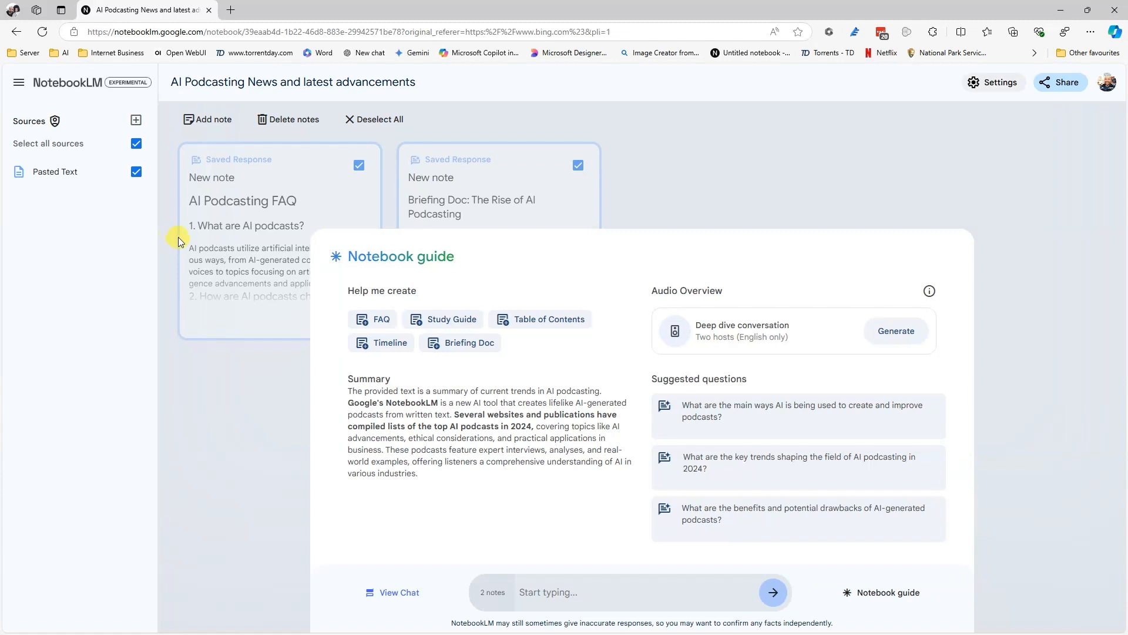
click(1016, 86)
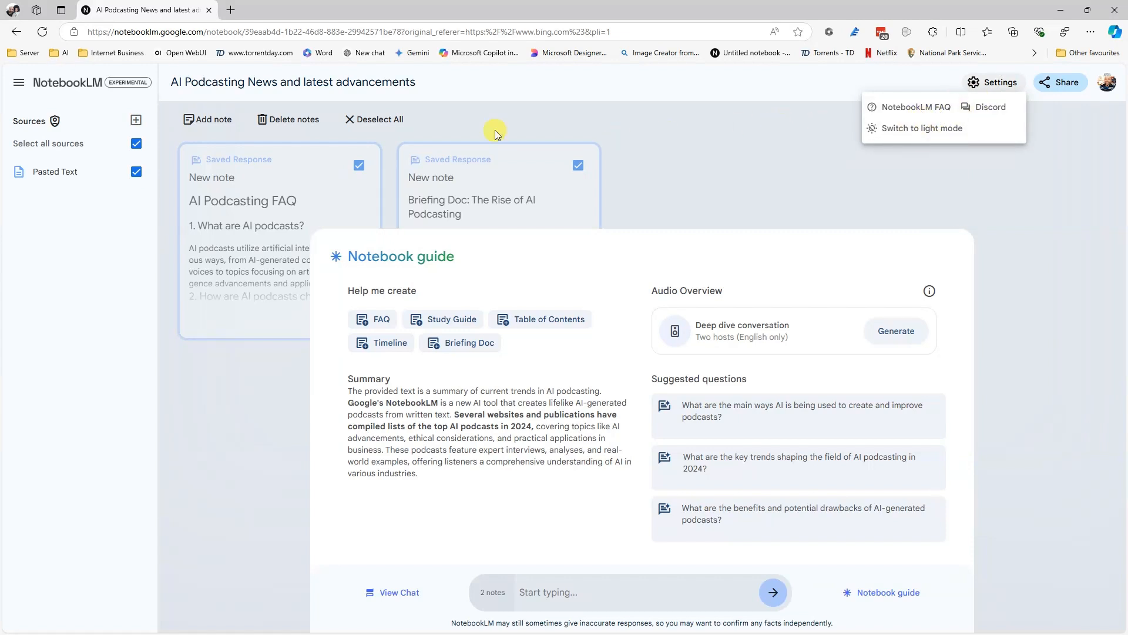
click(69, 170)
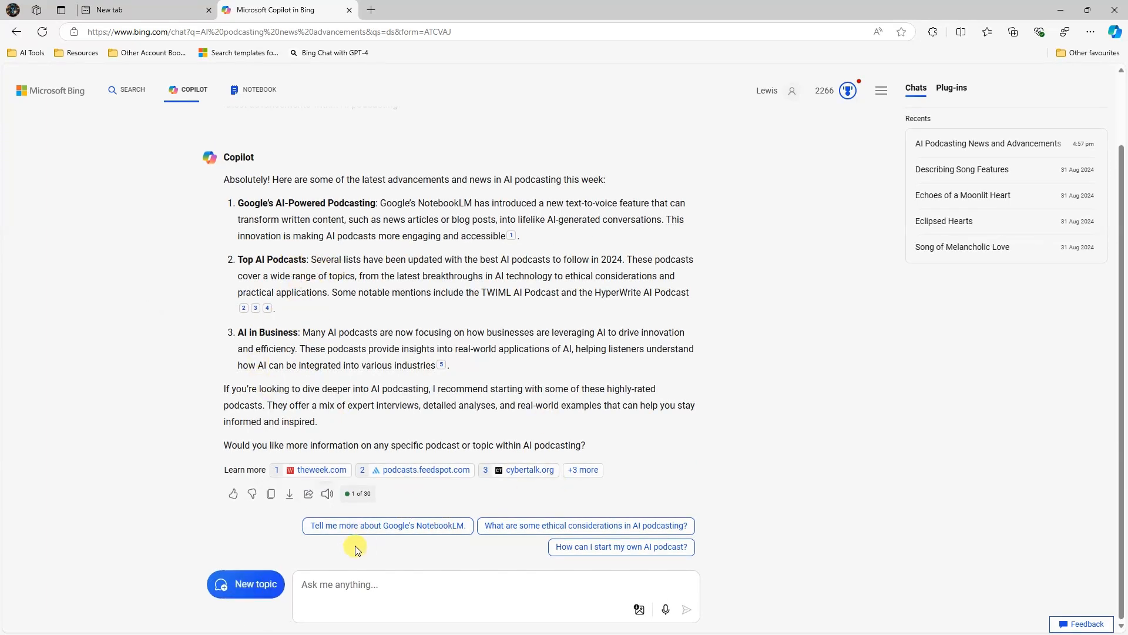
- Ask Copilot to tell more about Google's NotebookLM and read through its replies
click(449, 526)
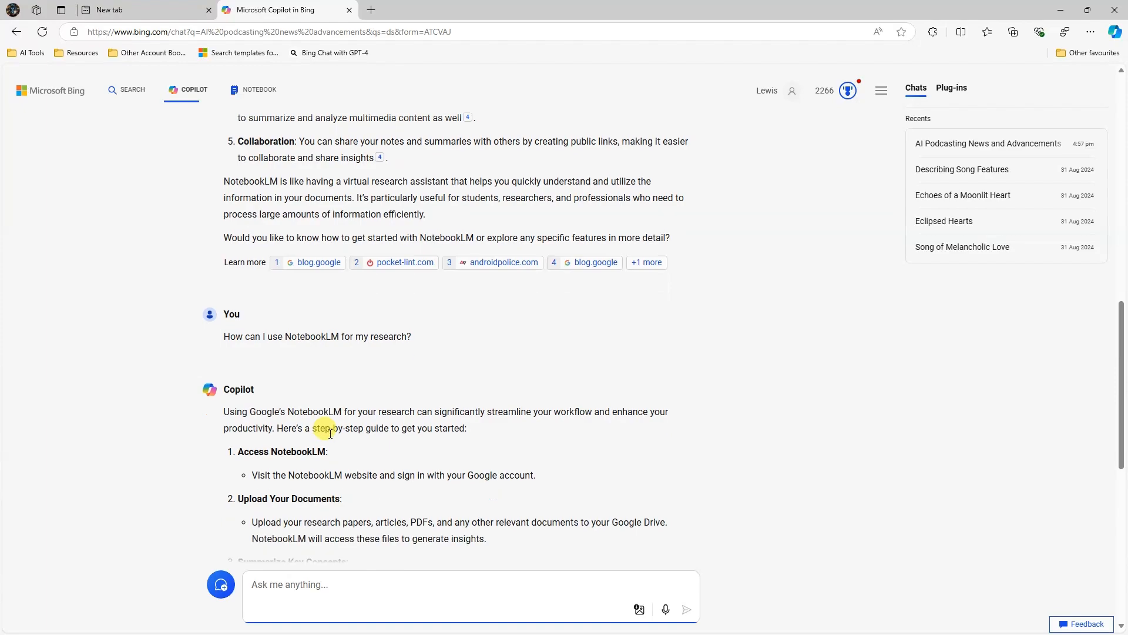
scroll(359, 334, up, 9)
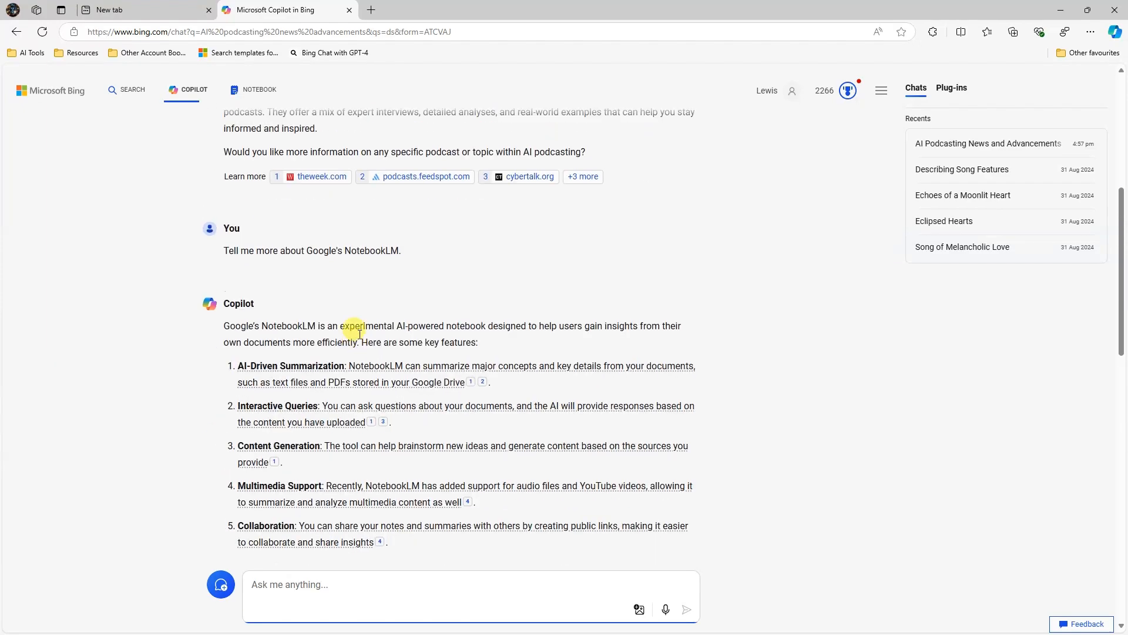
scroll(360, 334, up, 7)
scroll(371, 347, down, 12)
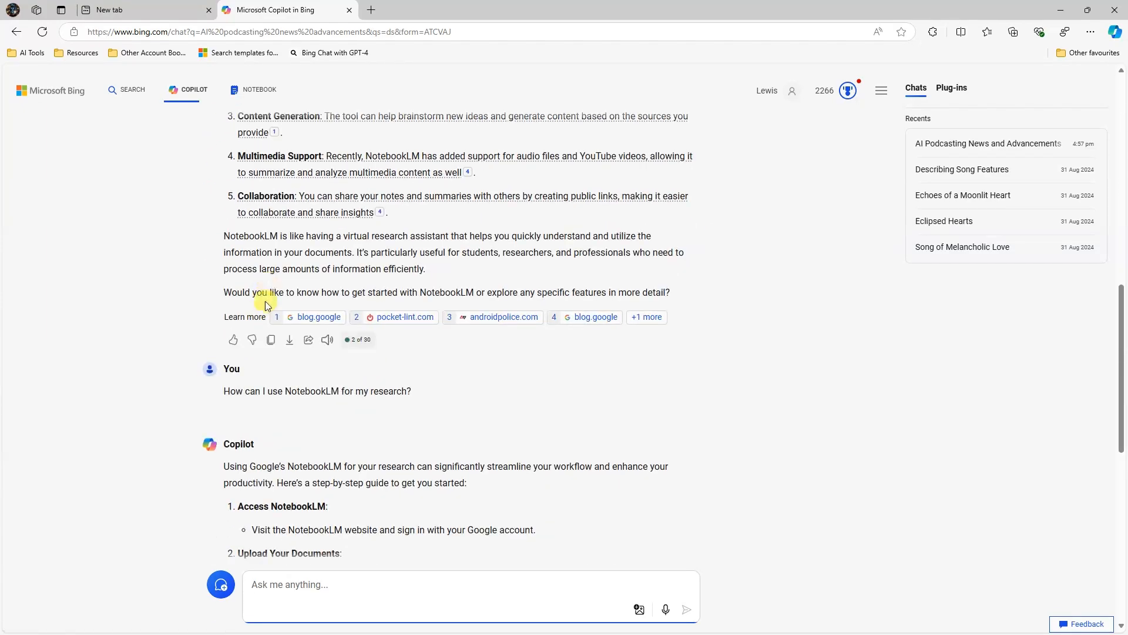
scroll(271, 339, up, 1)
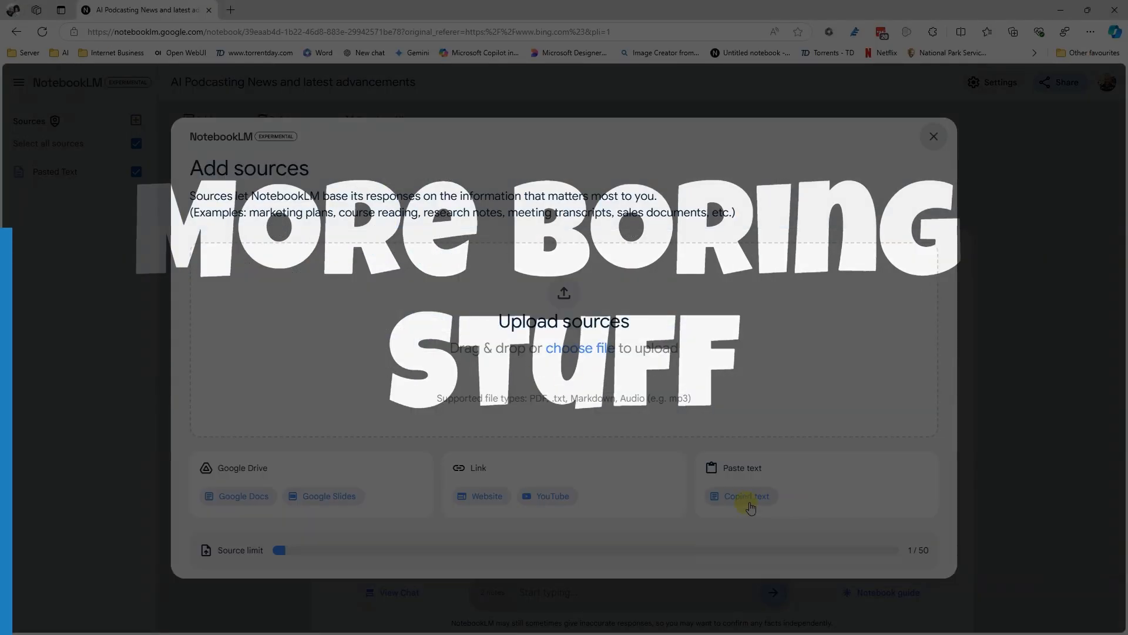
- Paste the Copilot chat as a new NotebookLM source, deleting the 'Conversation with Copilot' label
click(738, 499)
scroll(431, 366, down, 4)
drag(343, 359, 231, 359)
key(BackSpace)
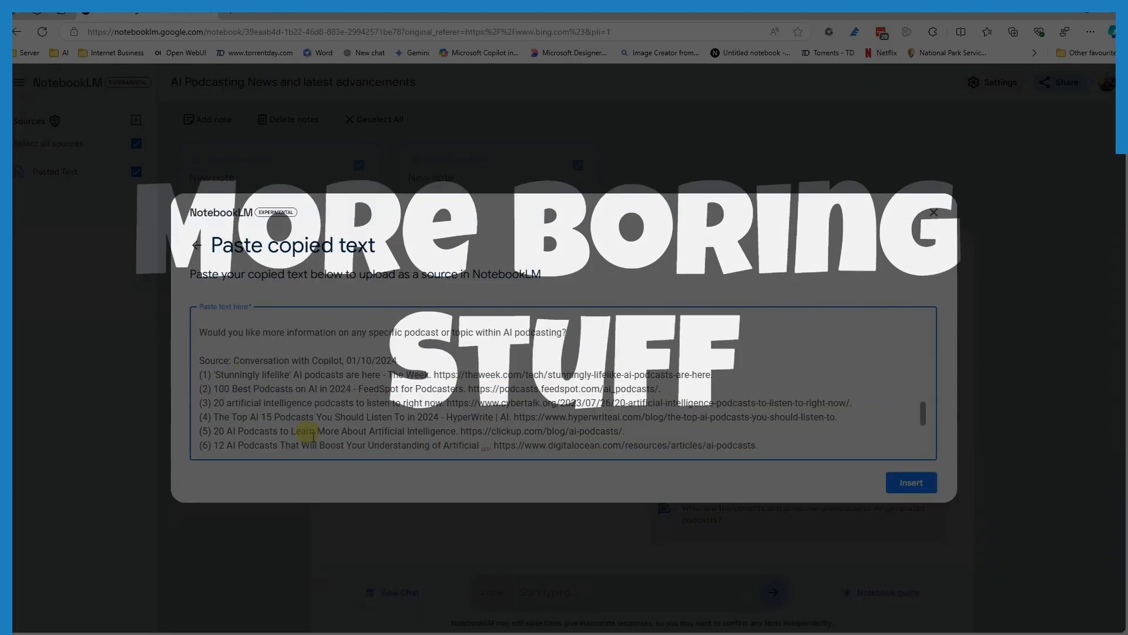
scroll(587, 372, up, 15)
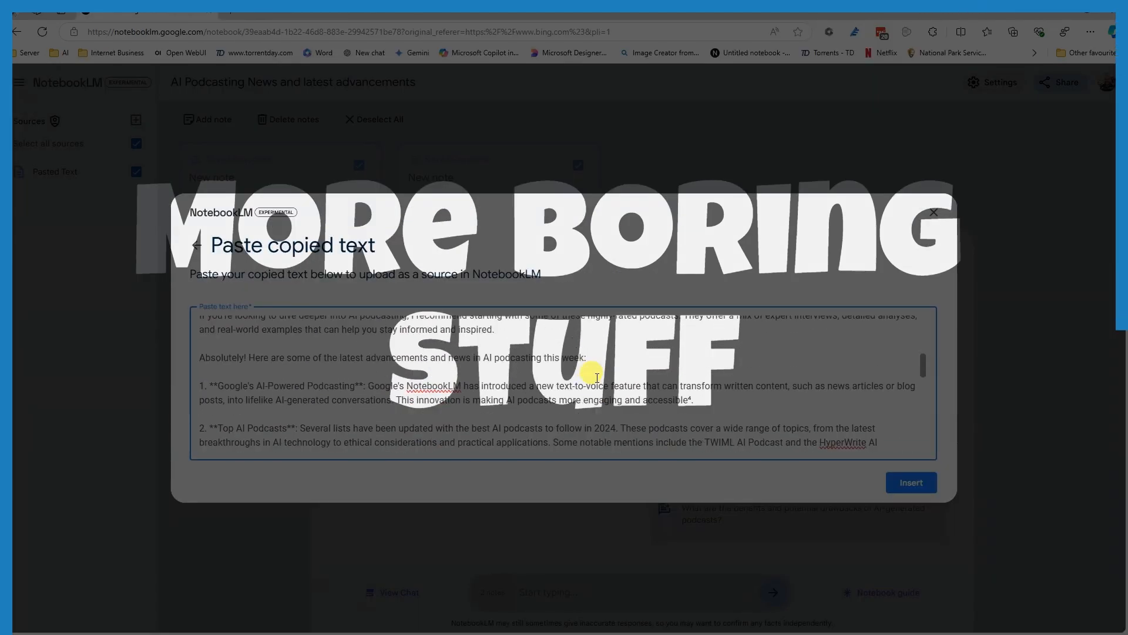
- Review the pasted Copilot conversation and insert it as the notebook's second Pasted Text source
scroll(587, 373, down, 20)
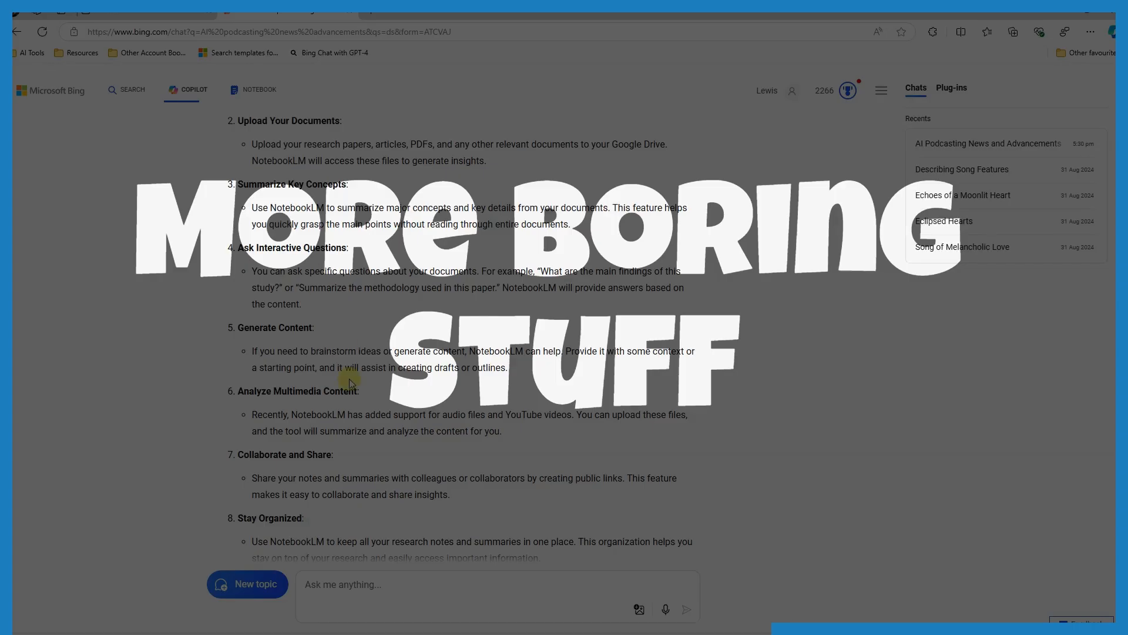
scroll(411, 294, down, 3)
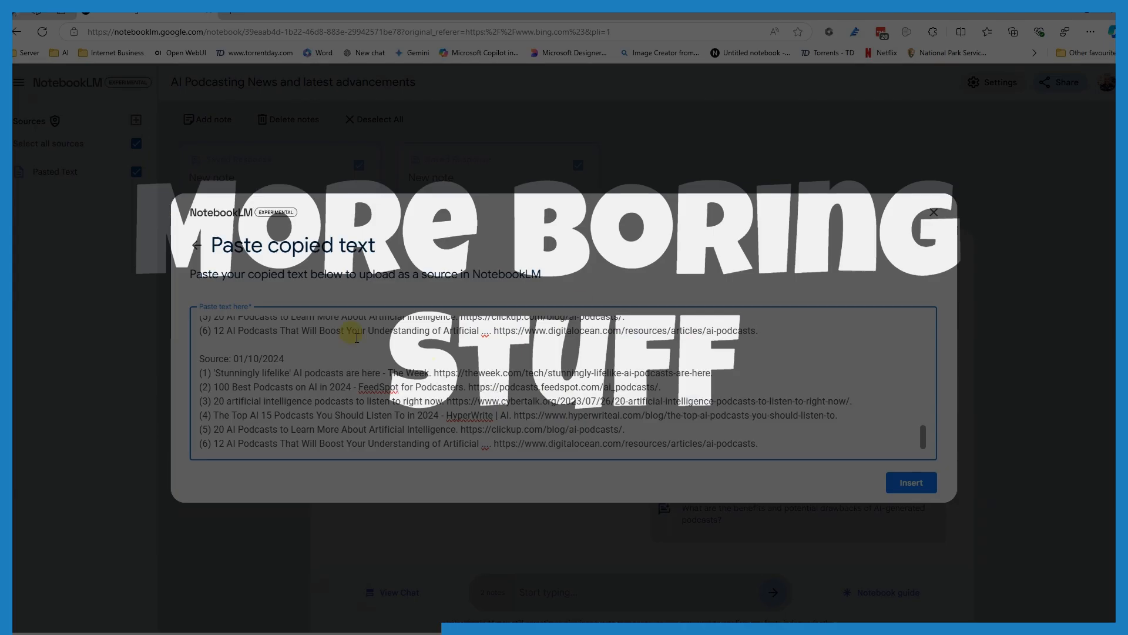
drag(200, 331, 566, 331)
scroll(453, 383, up, 10)
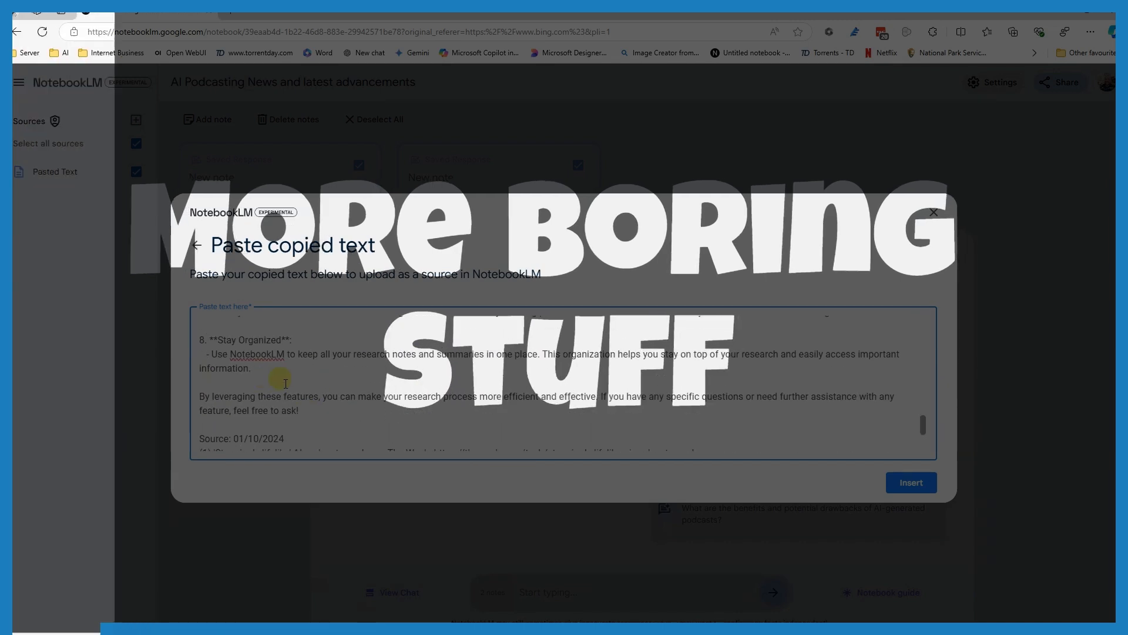
scroll(289, 374, up, 3)
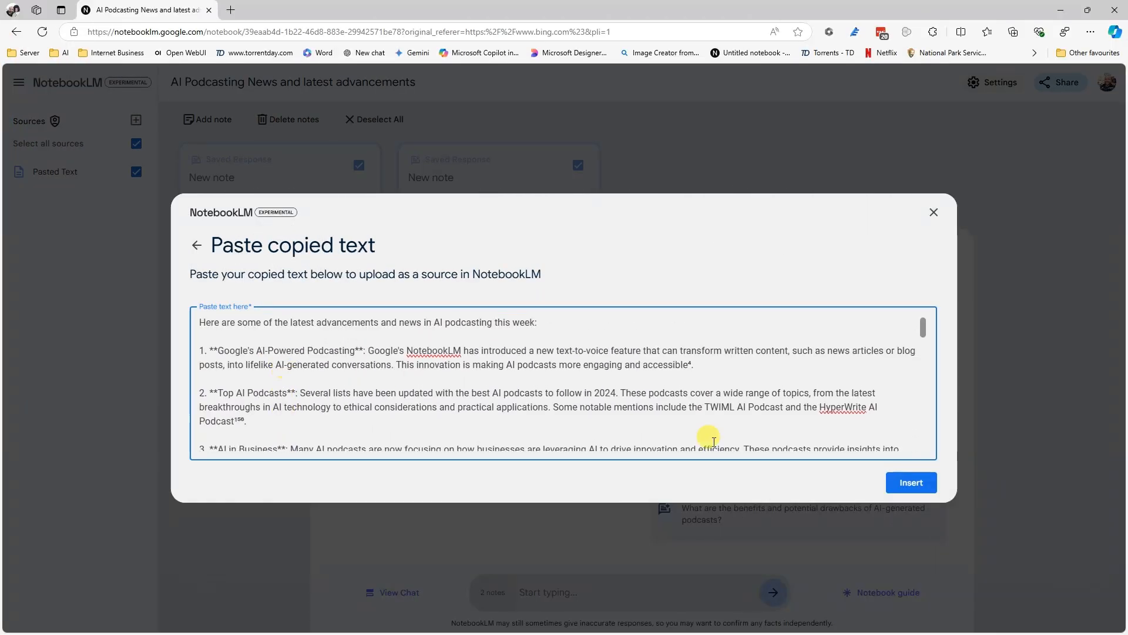
click(911, 481)
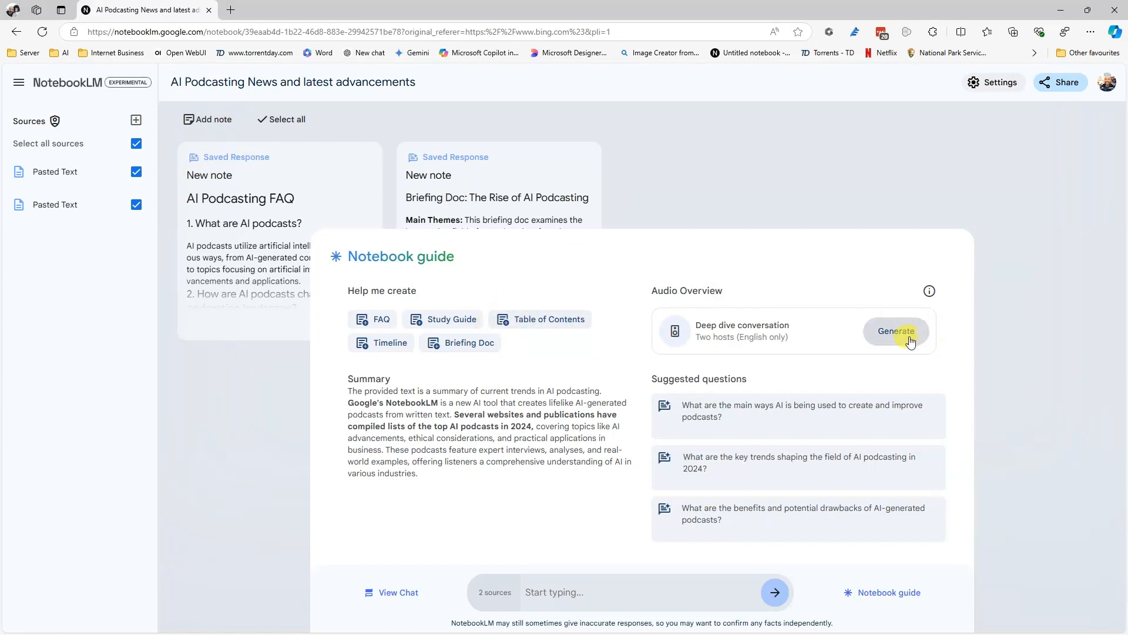
- Generate the Deep dive conversation audio overview and play it
click(885, 333)
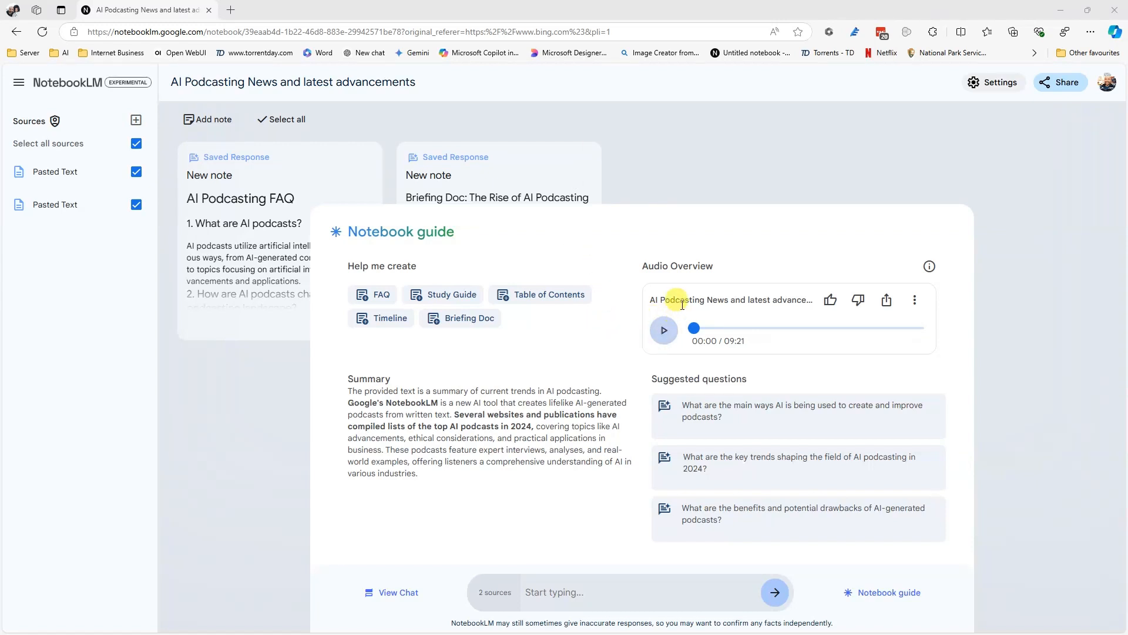
click(664, 331)
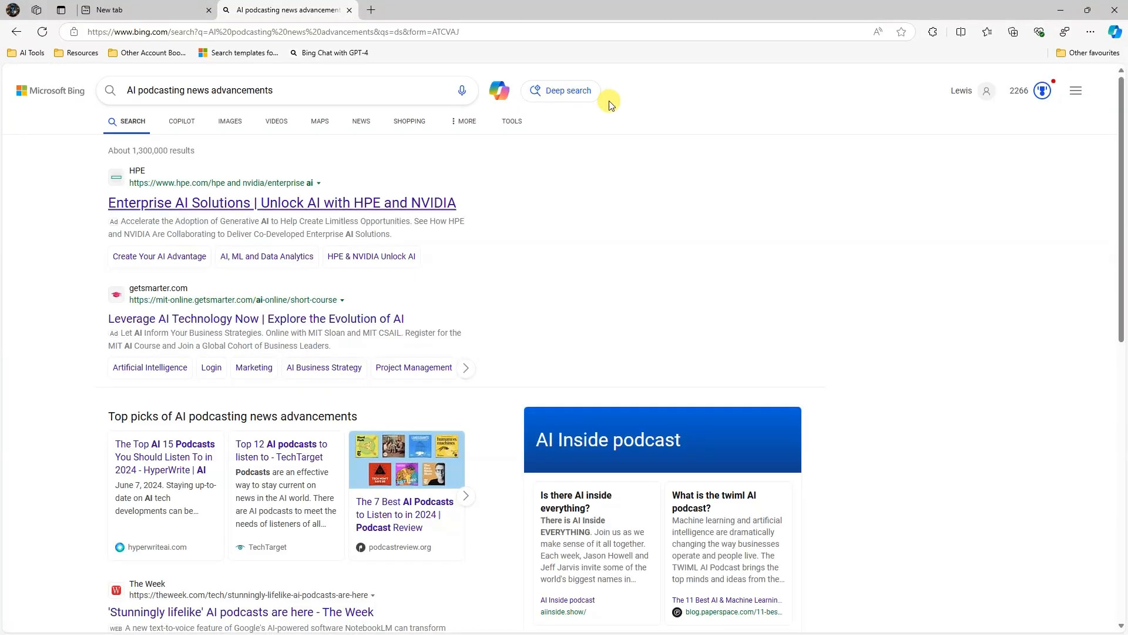
- Close the Bing AI podcasting results tab and open Outlook mail from the new tab's app grid
click(134, 5)
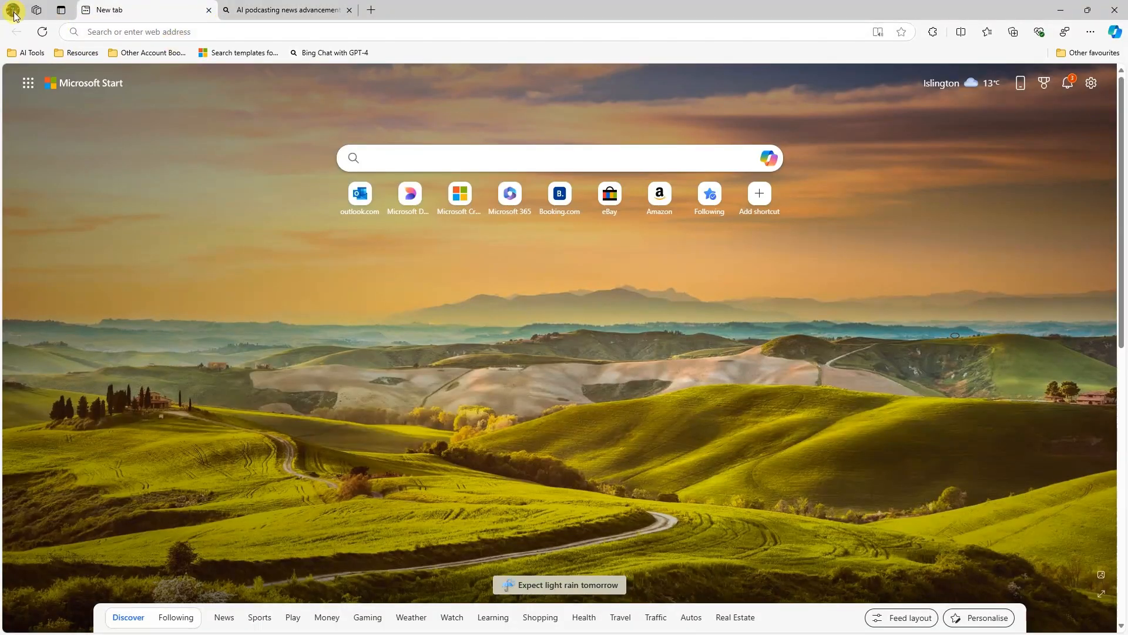
click(349, 10)
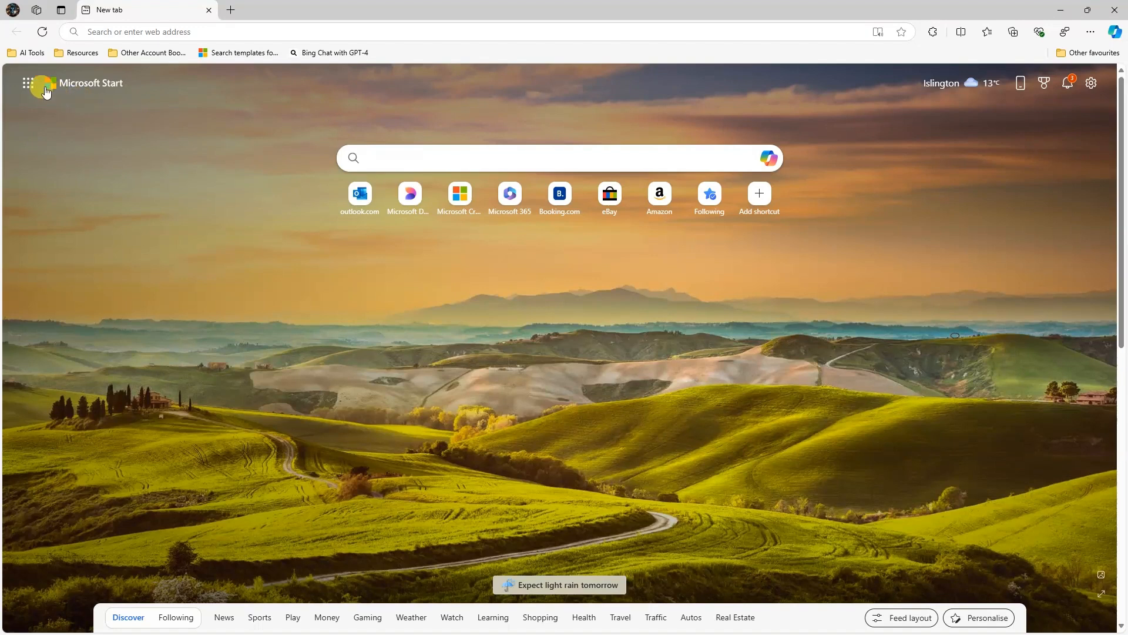
click(27, 83)
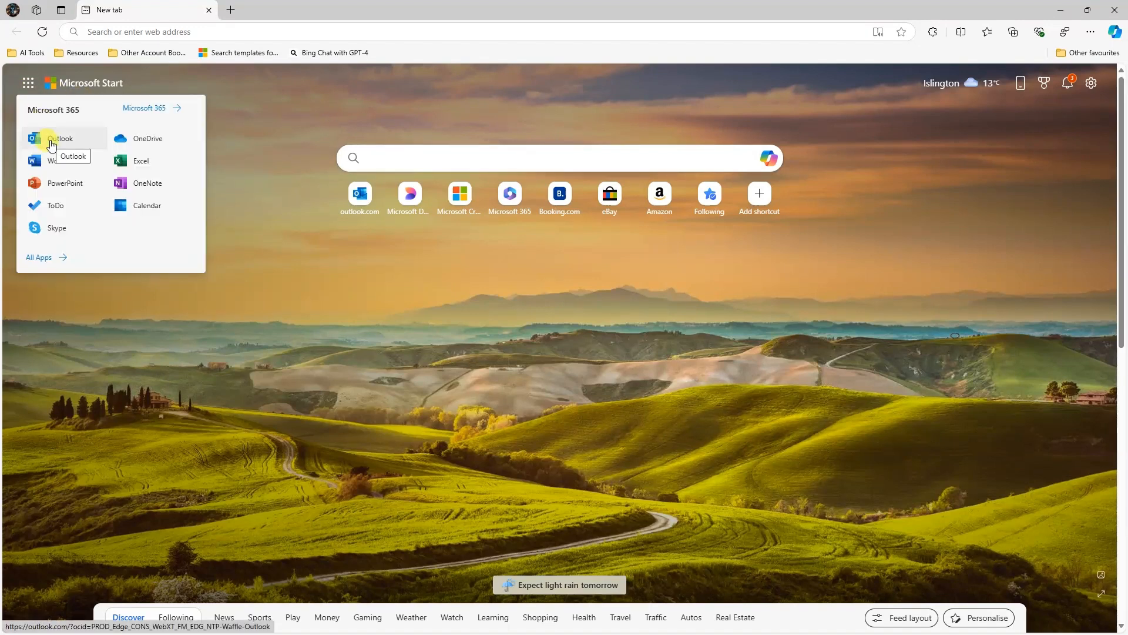
click(52, 145)
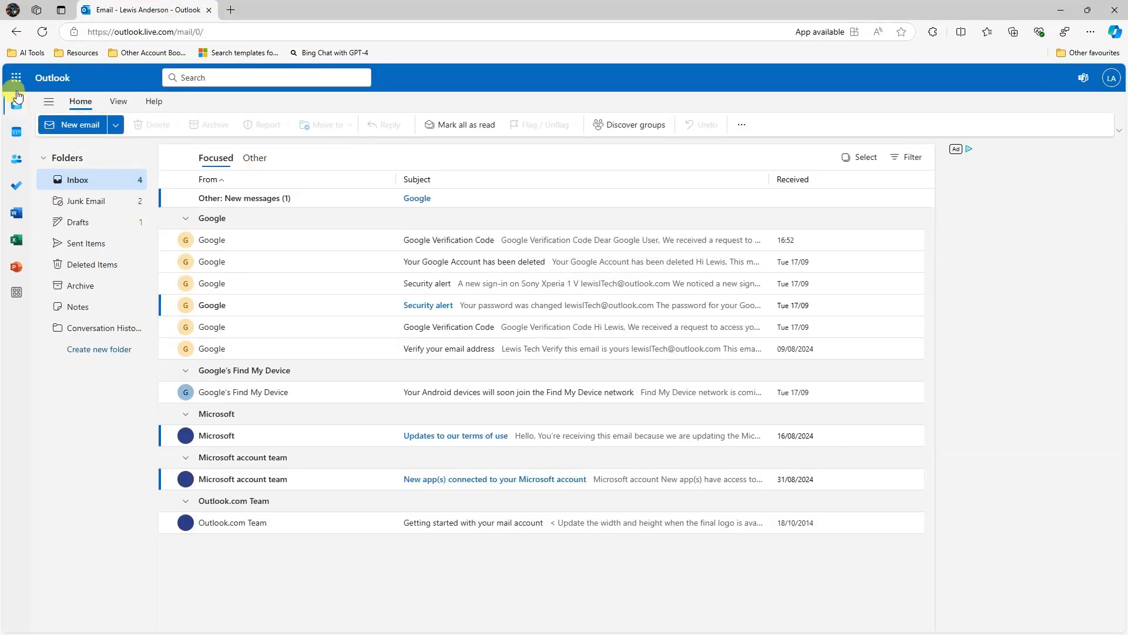
- Launch Clipchamp in a new tab from Outlook's Microsoft 365 app launcher
click(15, 78)
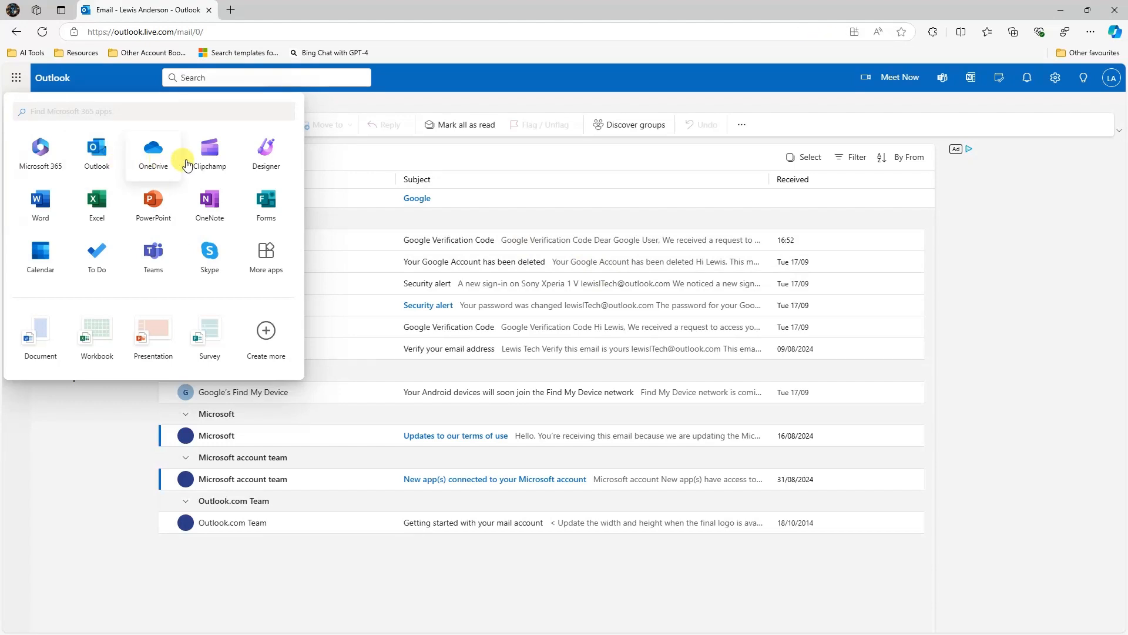
click(213, 164)
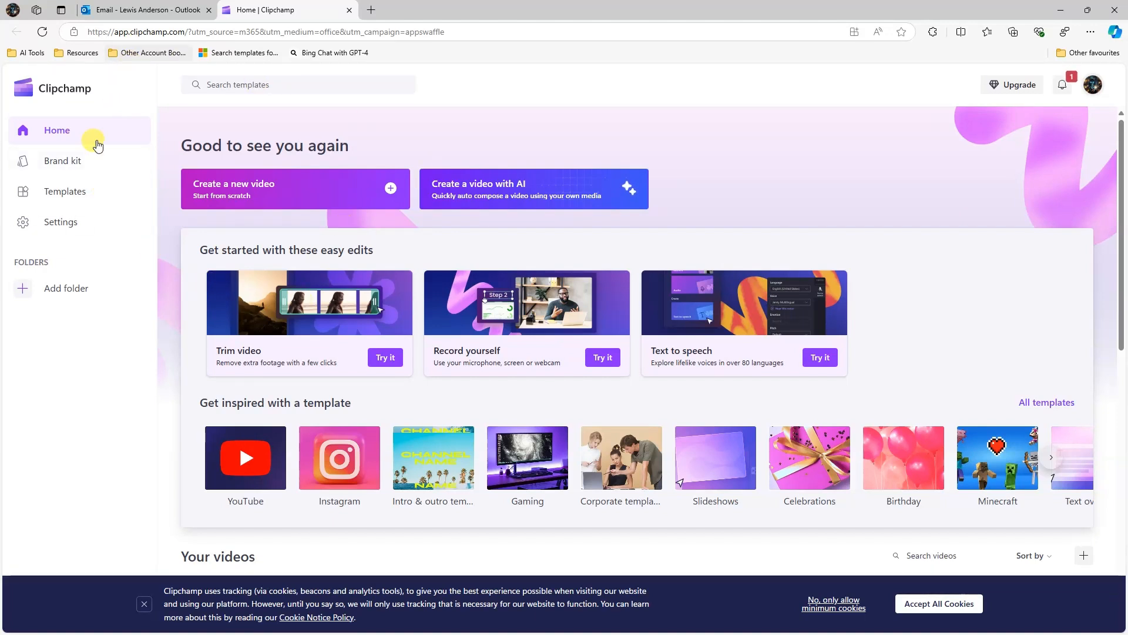
- Start a blank Clipchamp video from scratch and accept all cookies
click(243, 195)
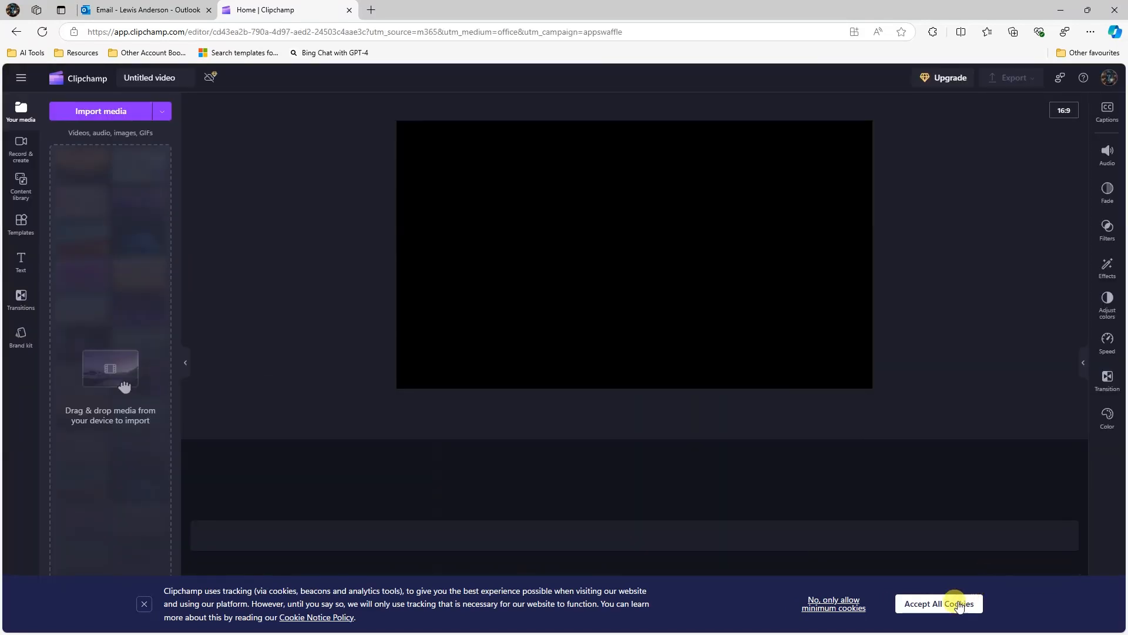
click(955, 605)
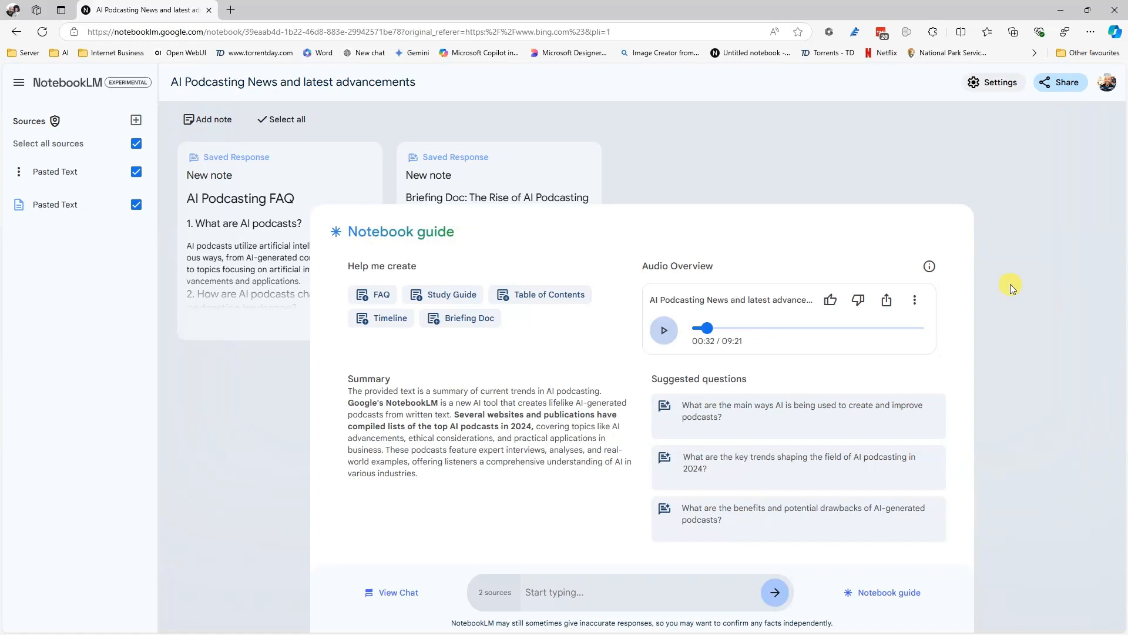
- Download the audio overview as 'AI Podcasting News and latest advancements.wav' and show it in its folder
click(915, 305)
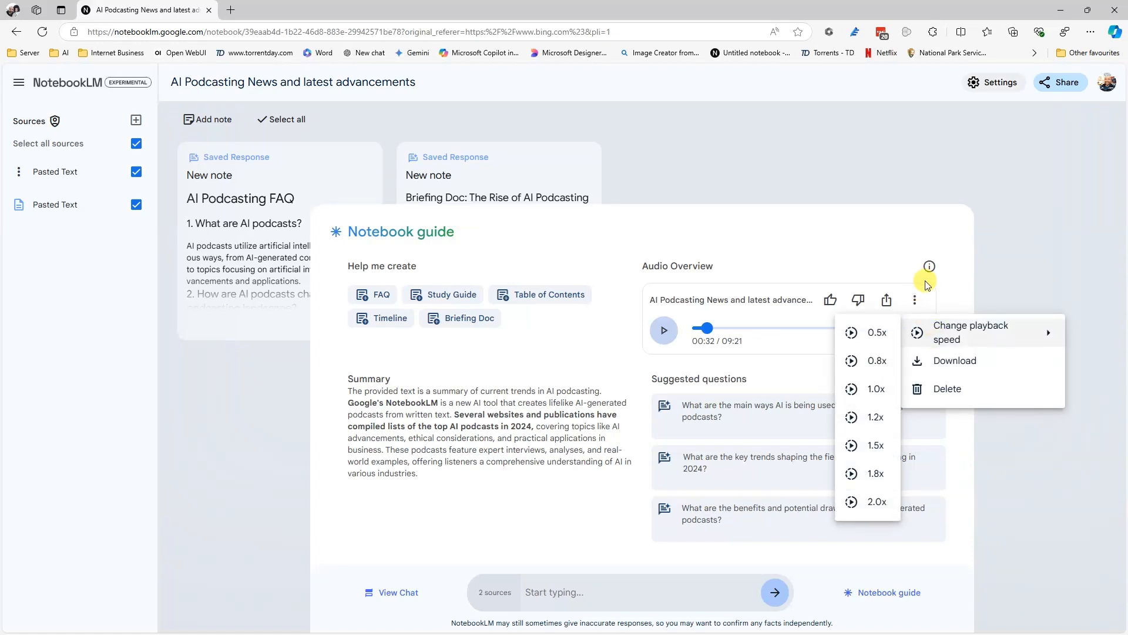
click(963, 284)
click(920, 304)
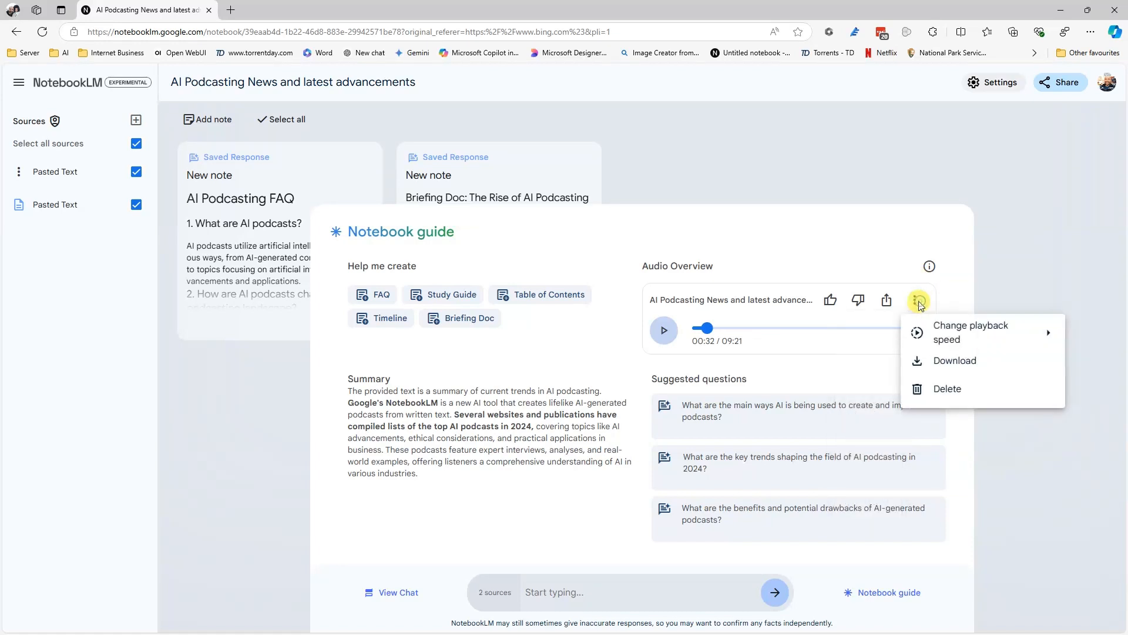
click(952, 363)
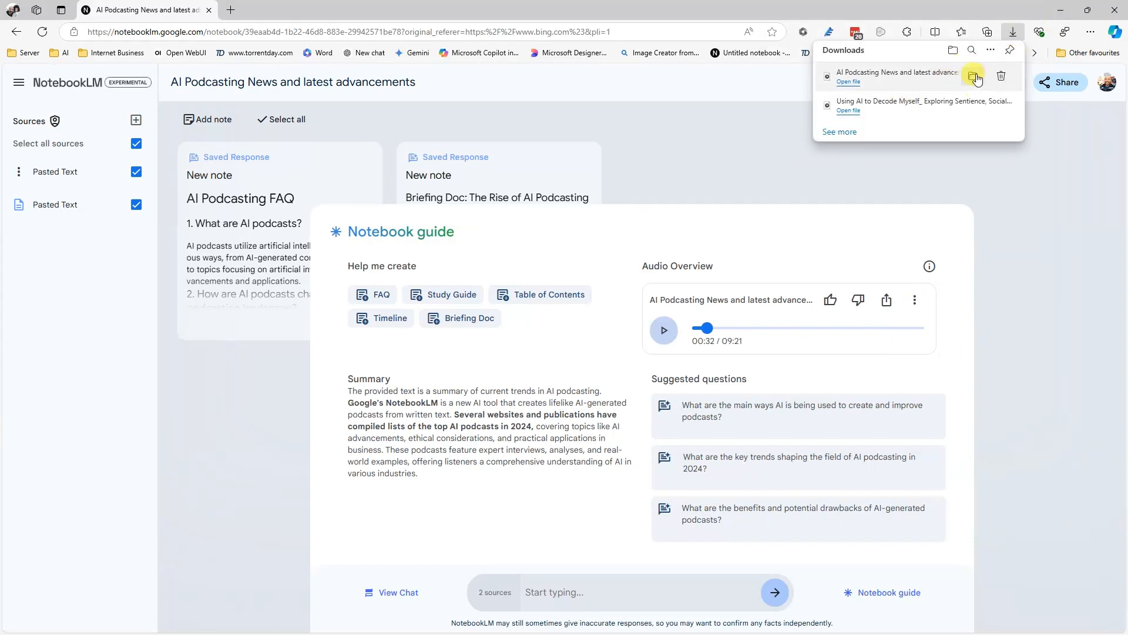
click(972, 75)
drag(736, 11, 1127, 53)
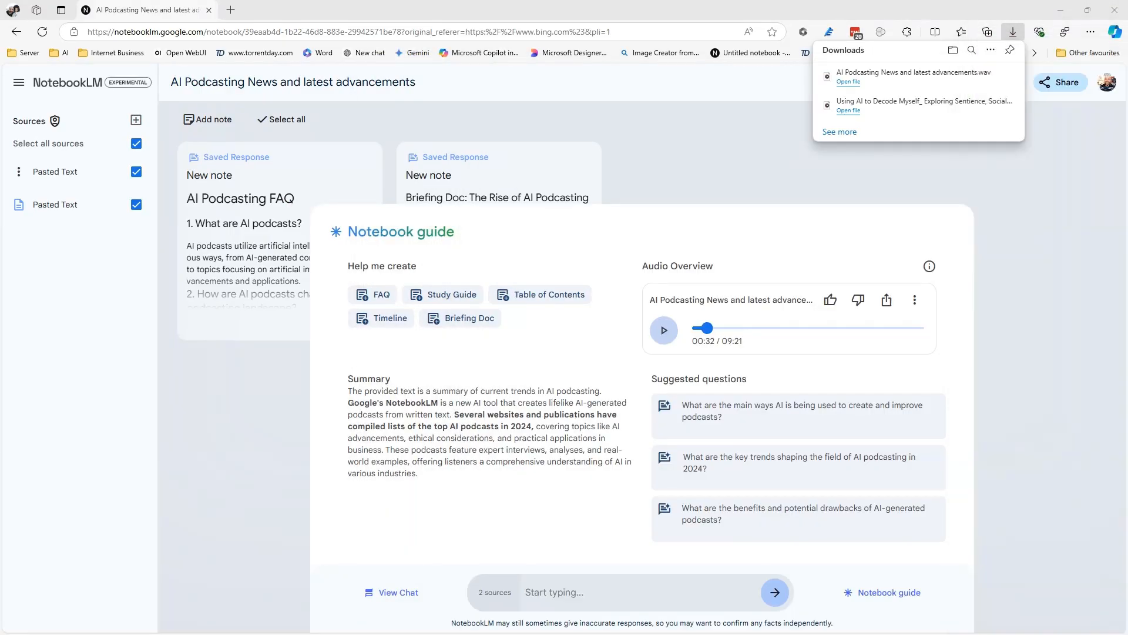
click(1058, 13)
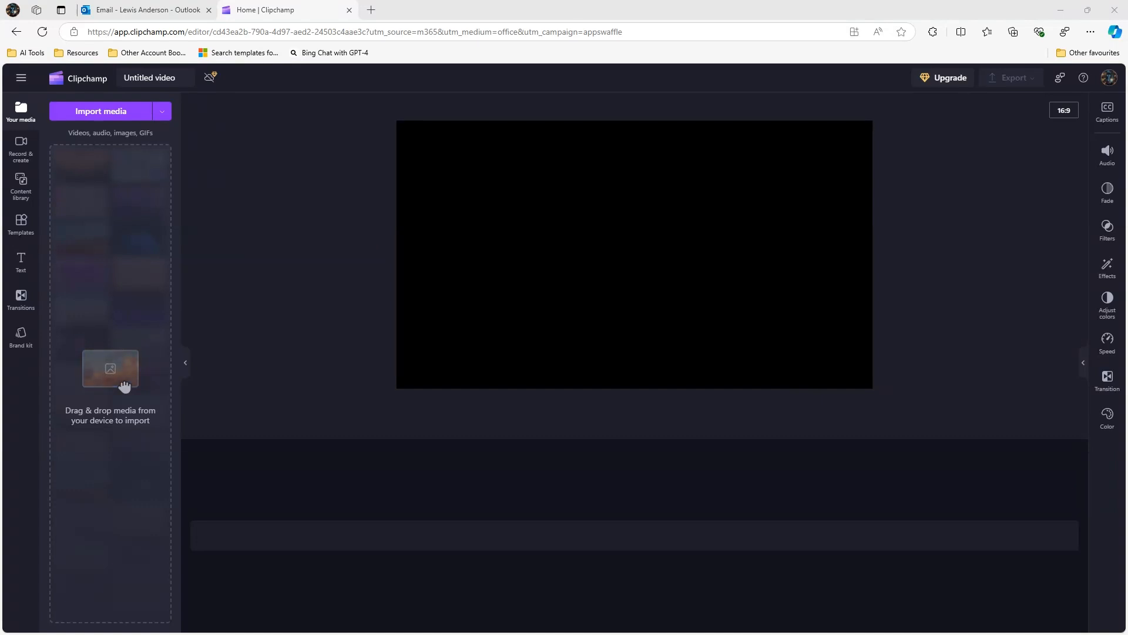
- Drag the downloaded wav file into the Clipchamp editor to import it
drag(1127, 265, 290, 512)
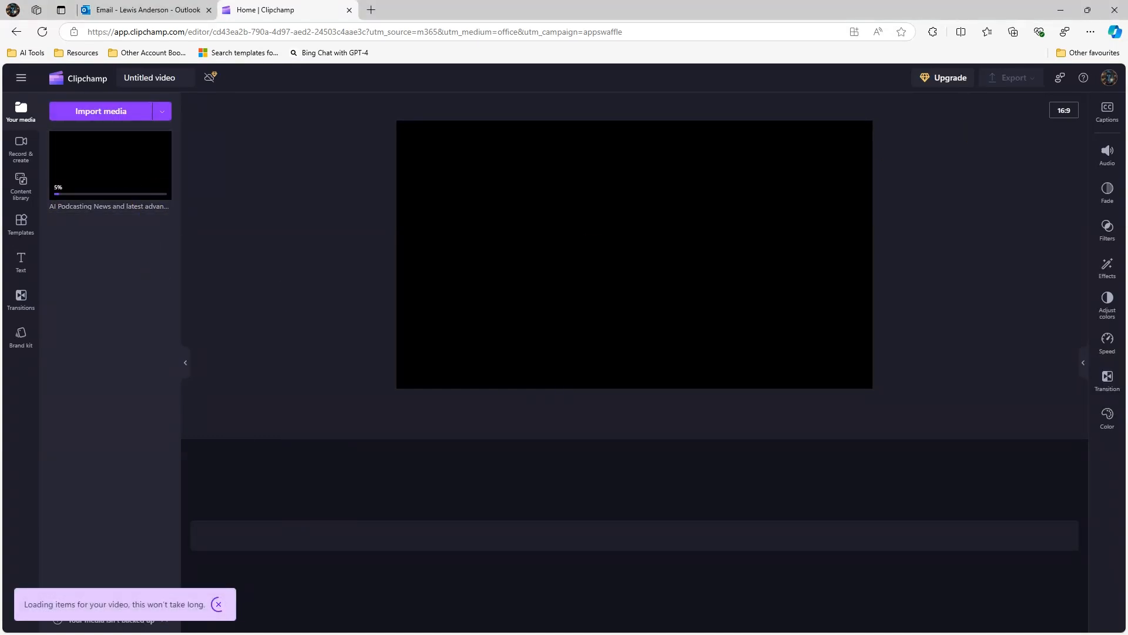
key(alt+Tab)
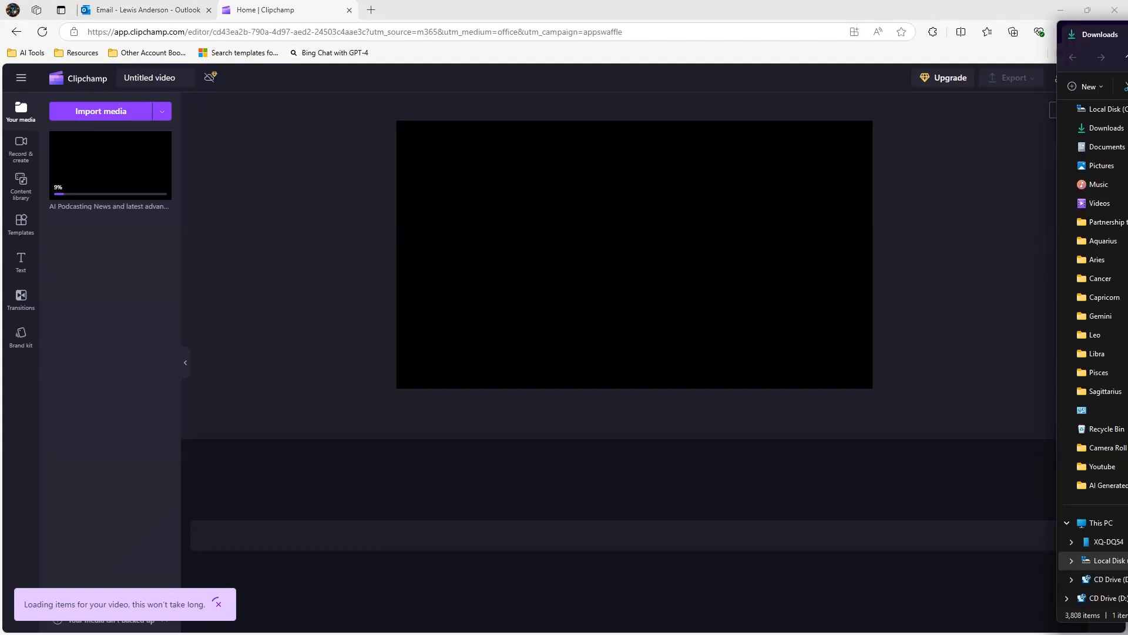
click(685, 68)
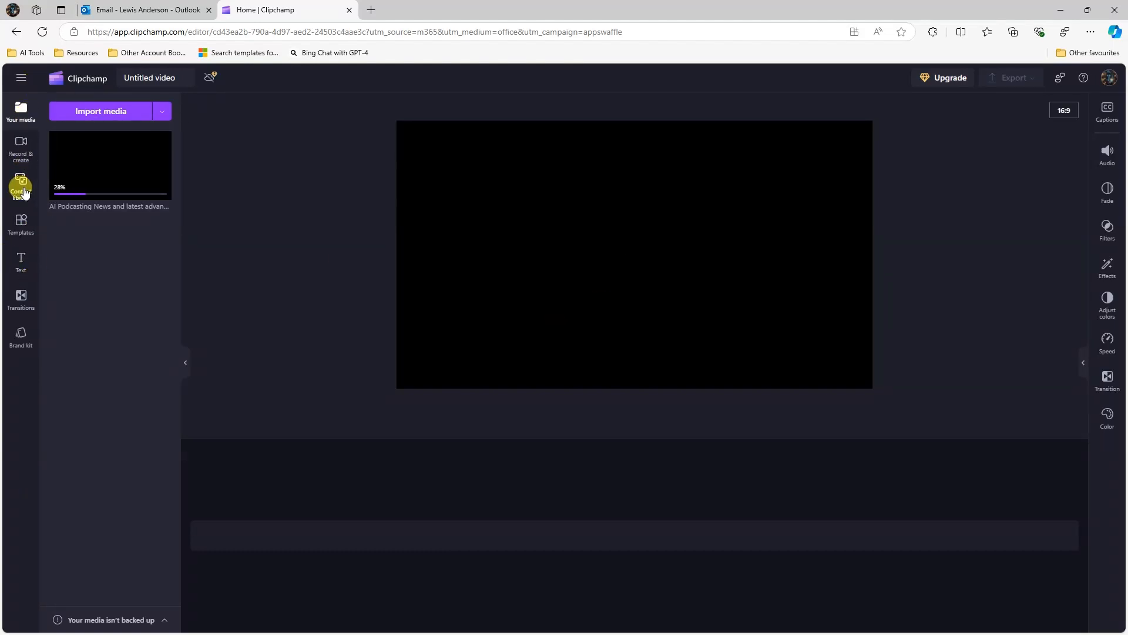
- Browse Content library visuals and search templates for 'Podcast', then return to Your media
click(20, 185)
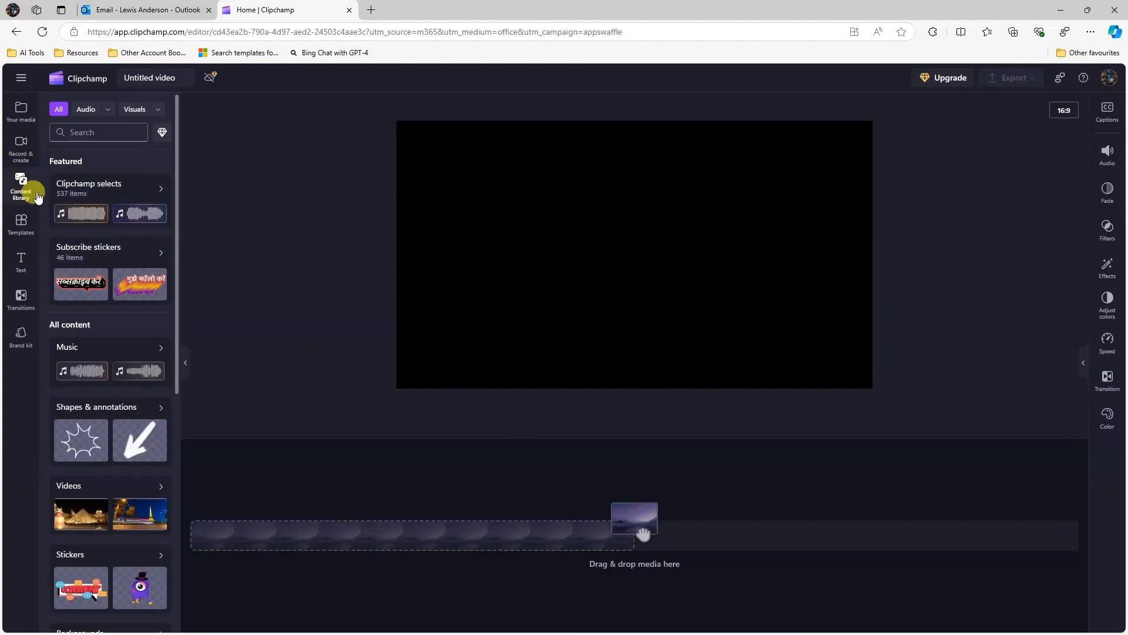
click(137, 109)
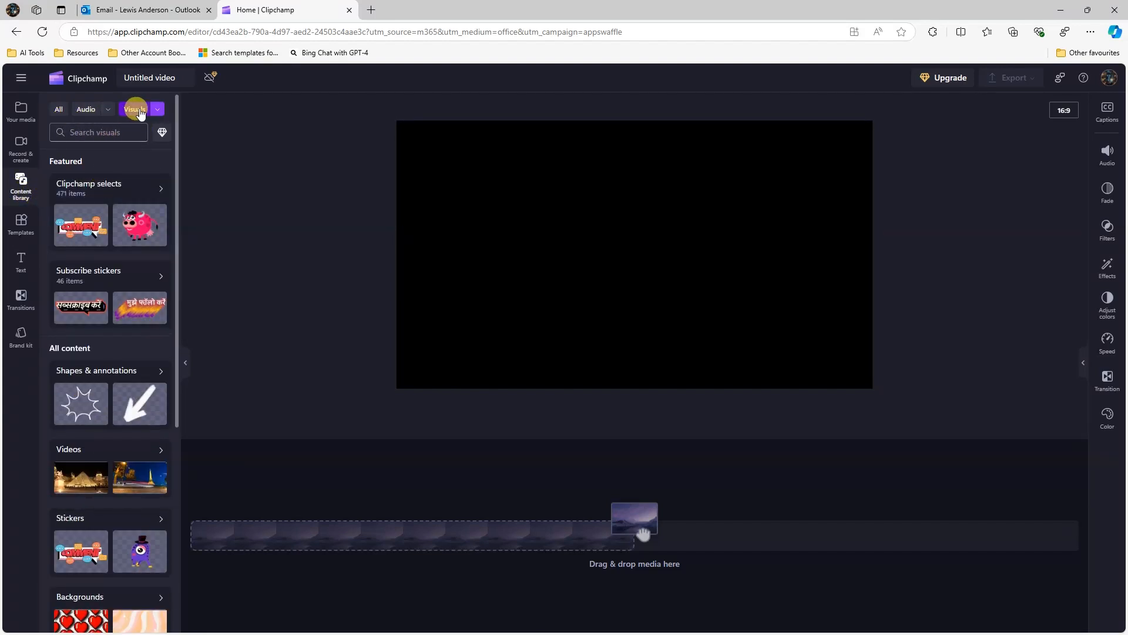
click(111, 131)
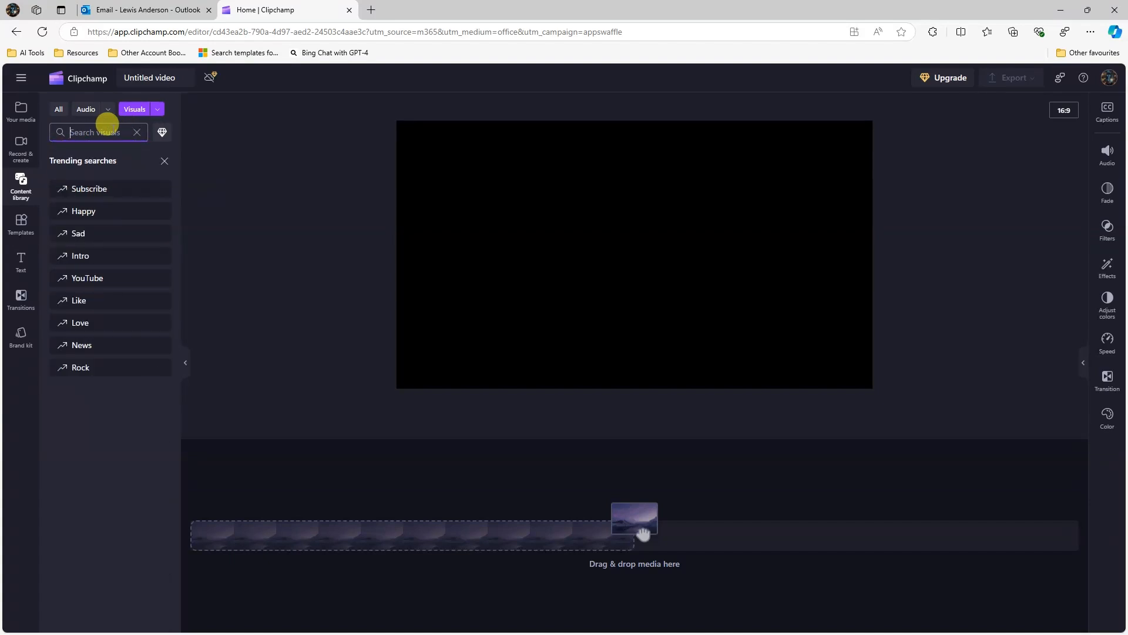
click(21, 223)
click(105, 111)
text(Po)
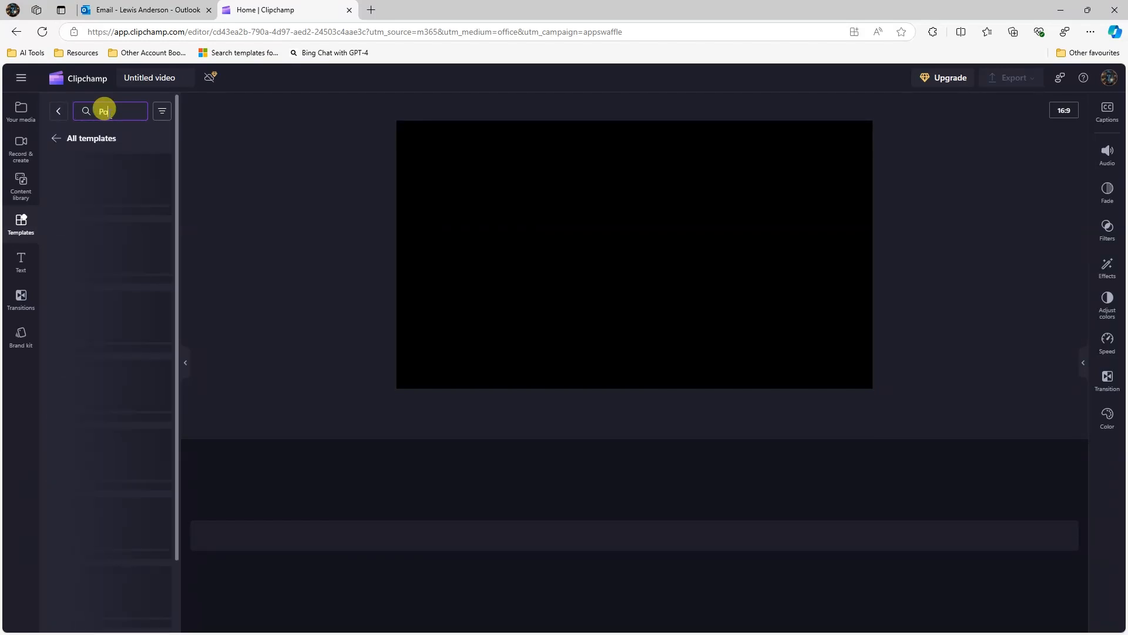
text(dcast)
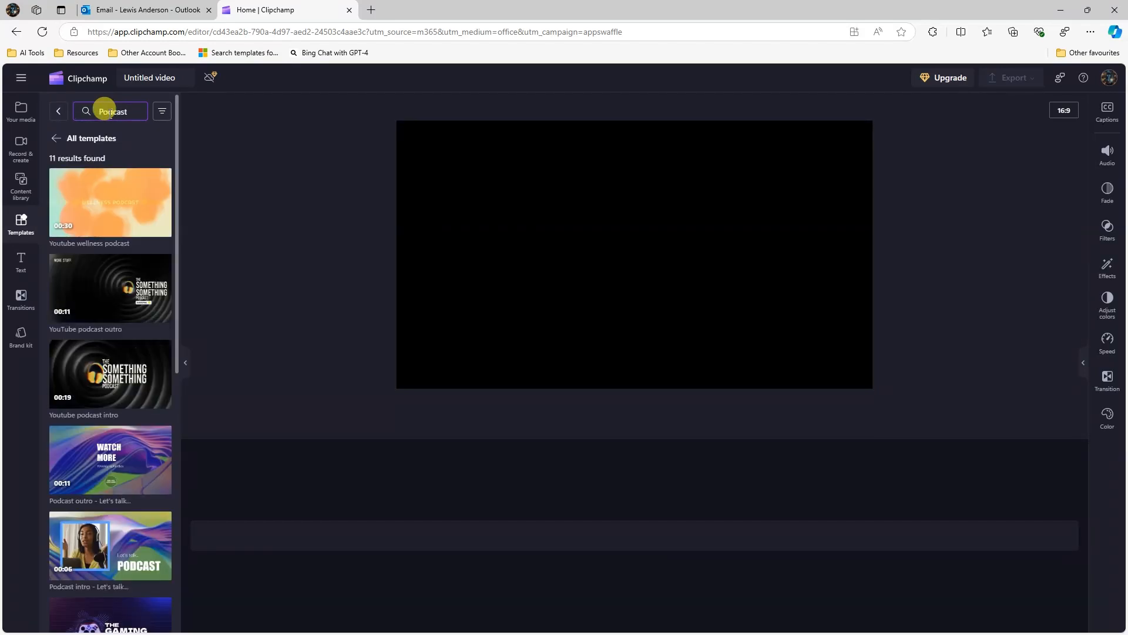
click(163, 401)
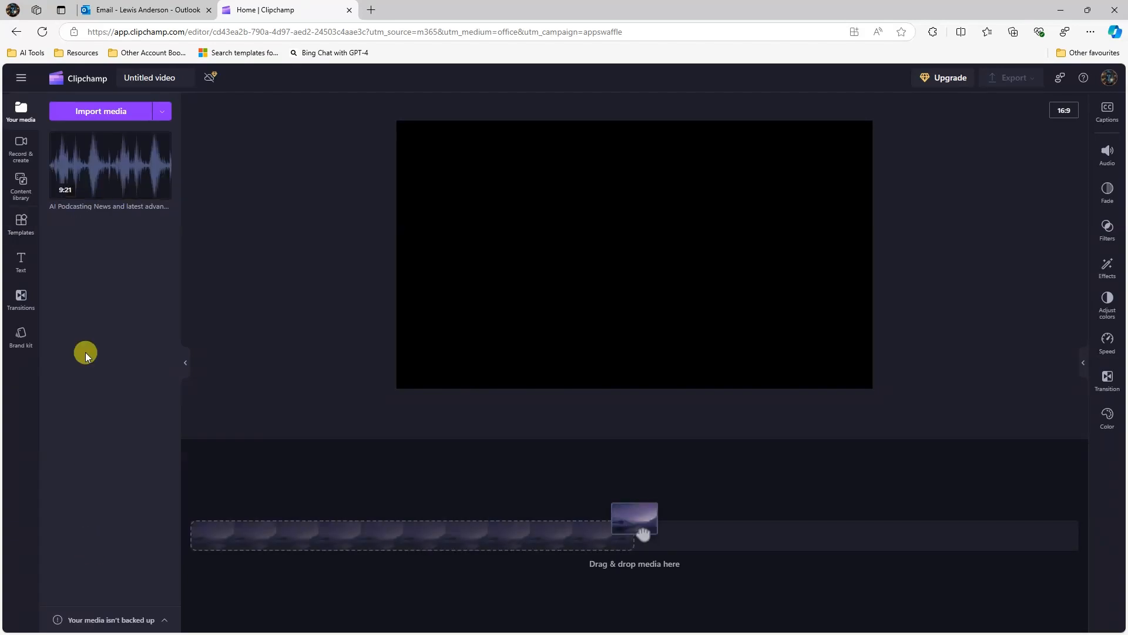
- Search templates for 'podcast' and add the Basic Background Podcast Audio Visualiser template
click(22, 224)
click(107, 108)
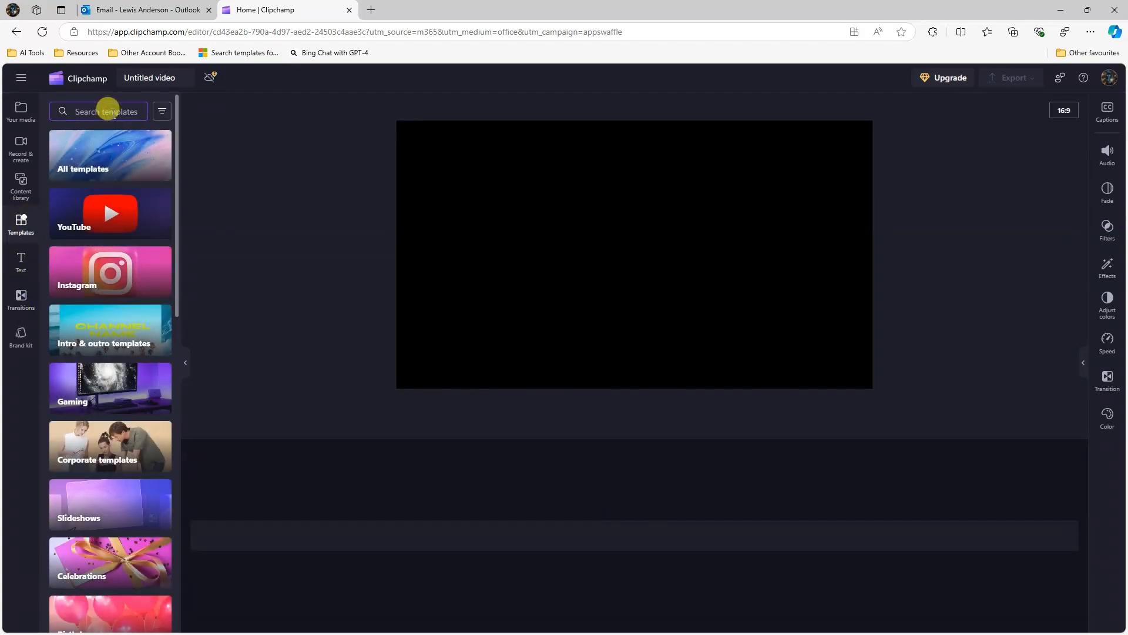
text(podcast)
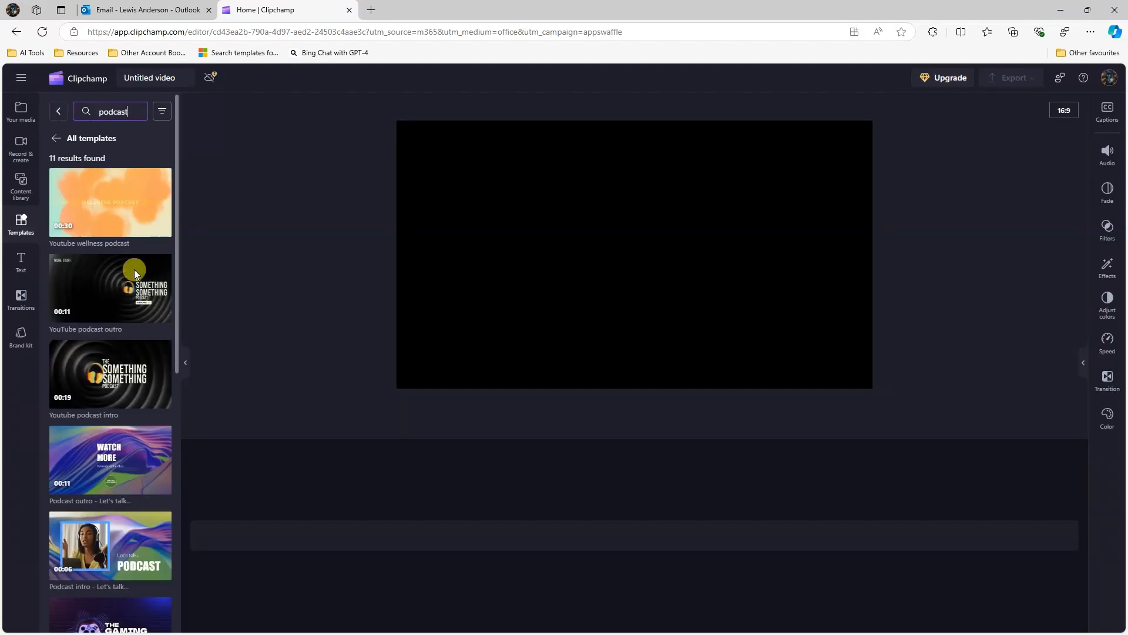
scroll(108, 497, down, 2)
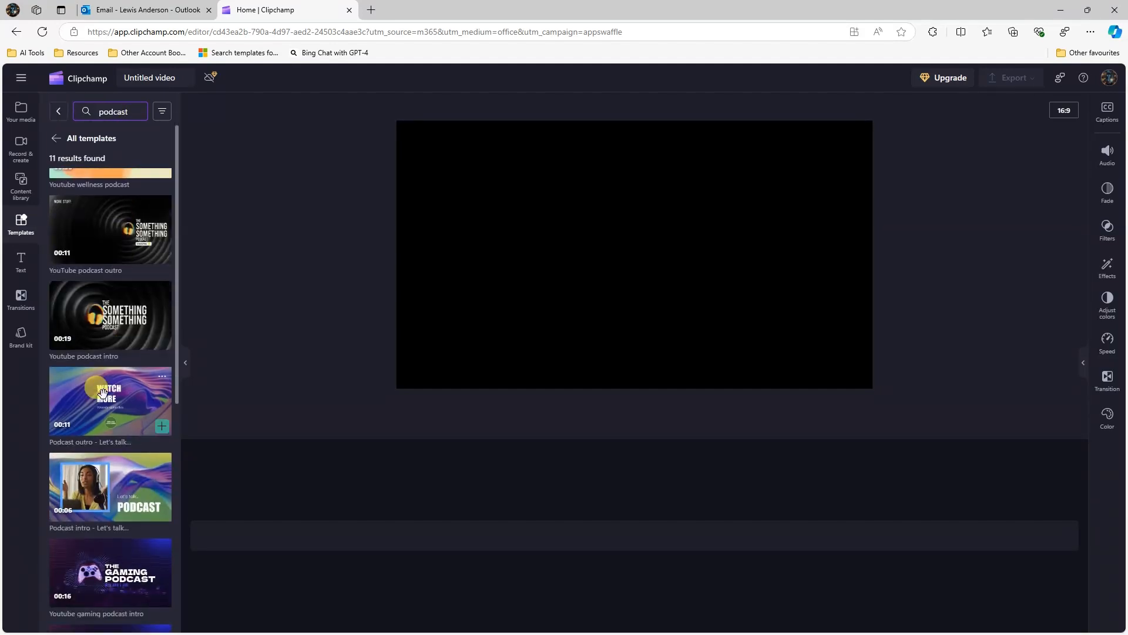
scroll(107, 498, down, 5)
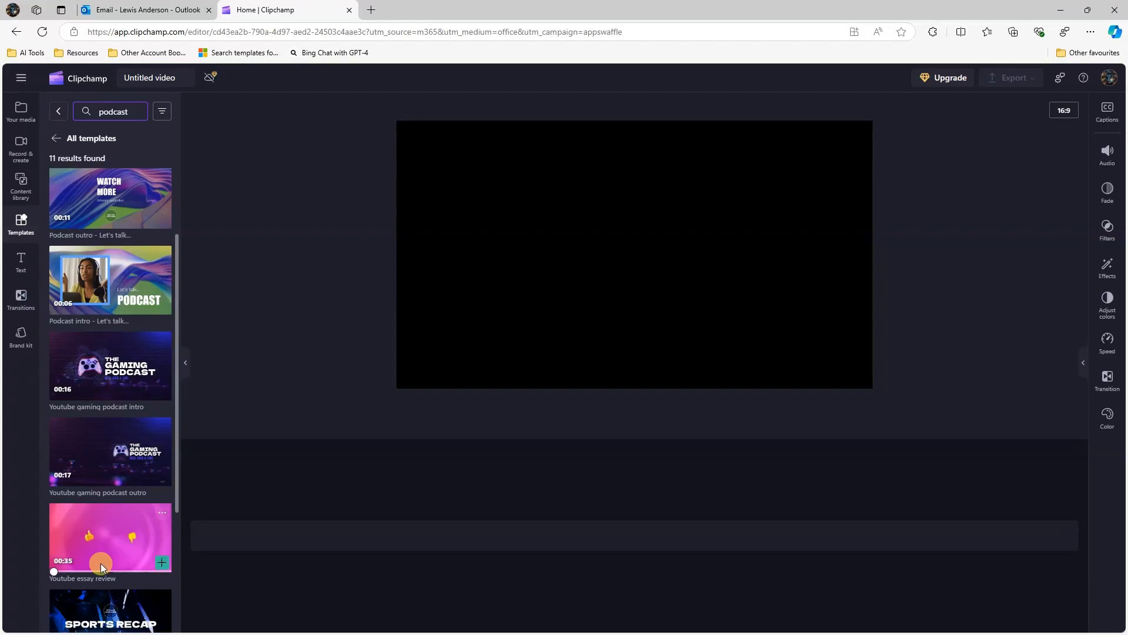
scroll(100, 563, down, 3)
mouse_move(119, 481)
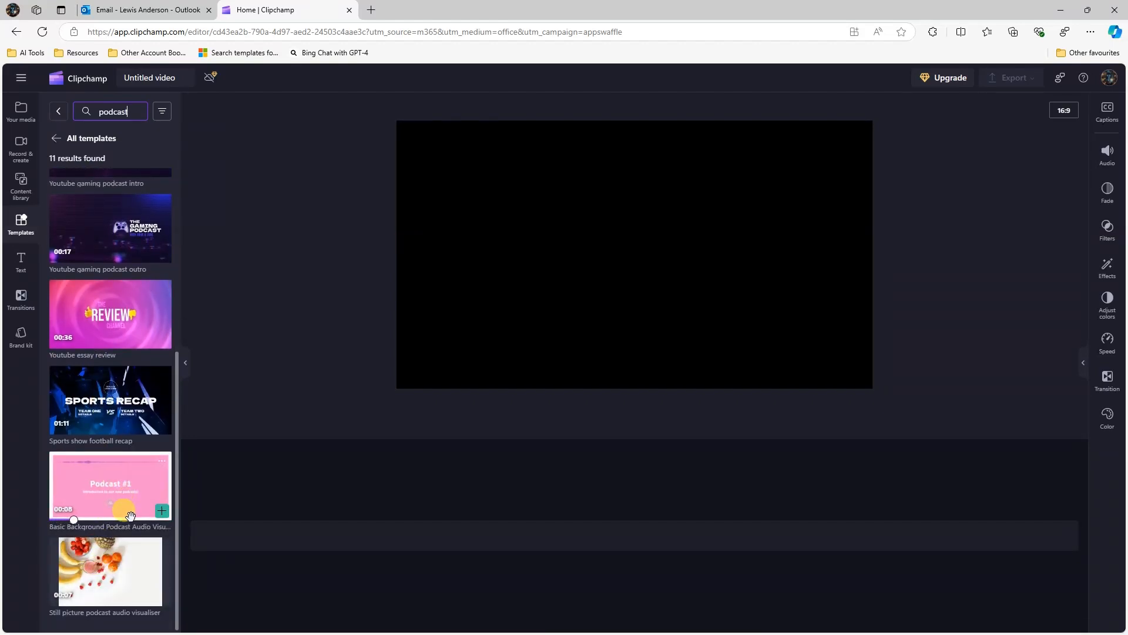
click(161, 517)
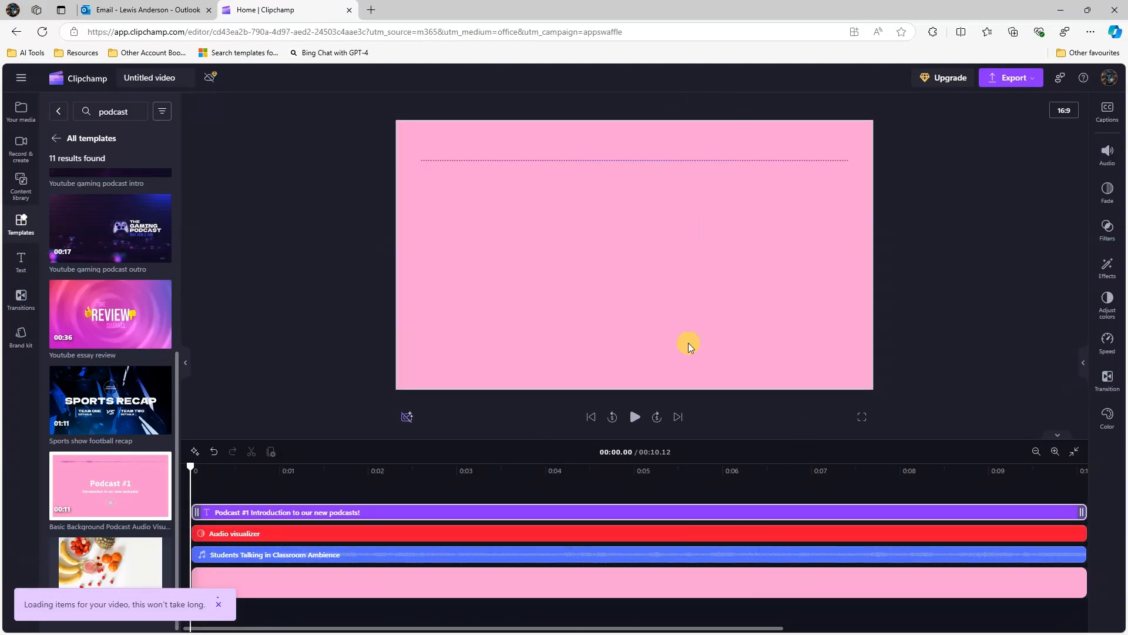
- Clear the podcast template search and select the title text in the preview
scroll(141, 343, up, 5)
scroll(141, 342, up, 3)
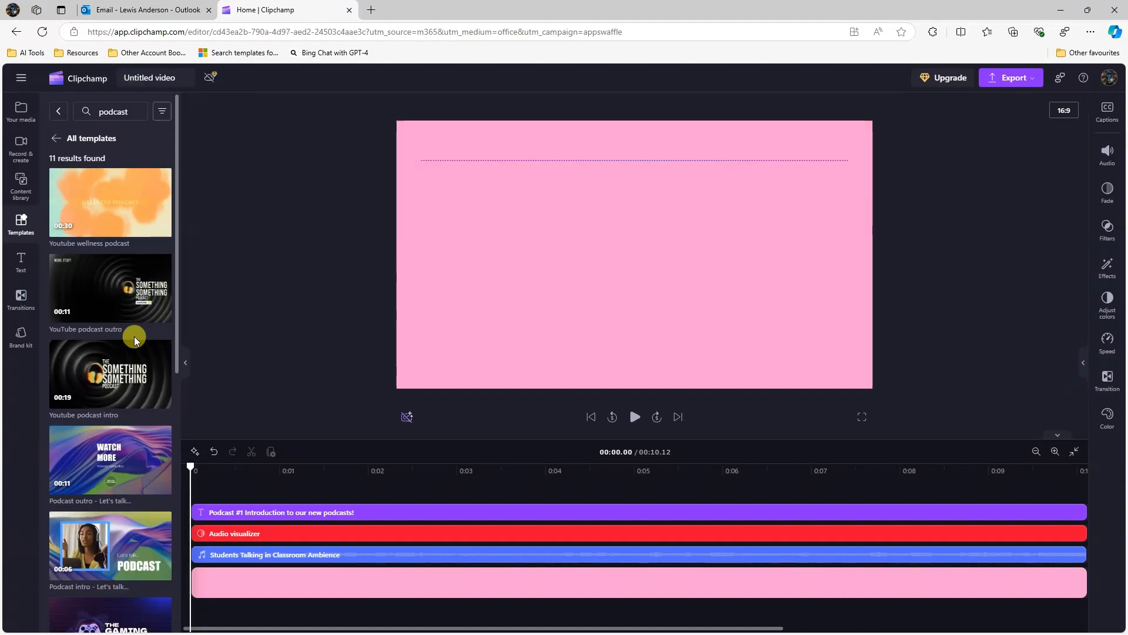
scroll(117, 464, down, 3)
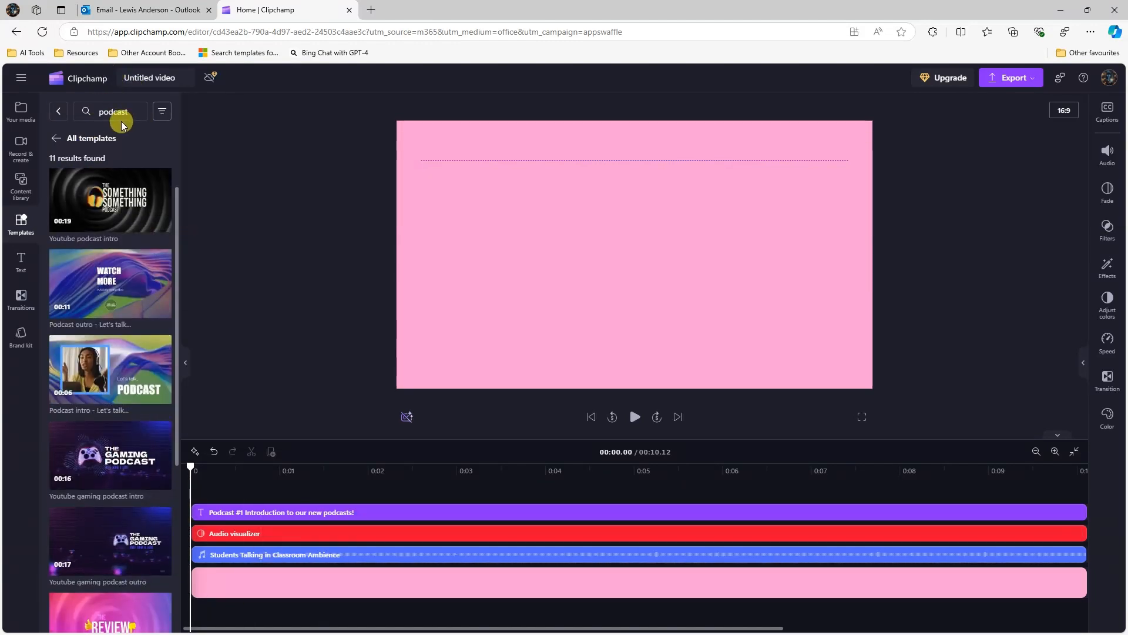
click(57, 111)
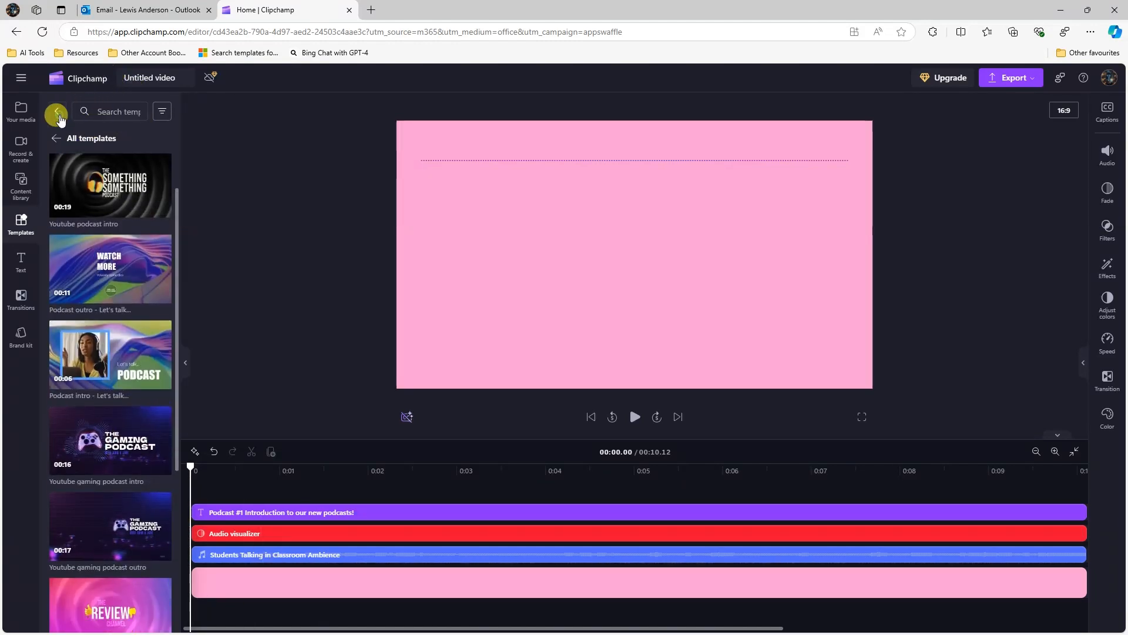
click(561, 226)
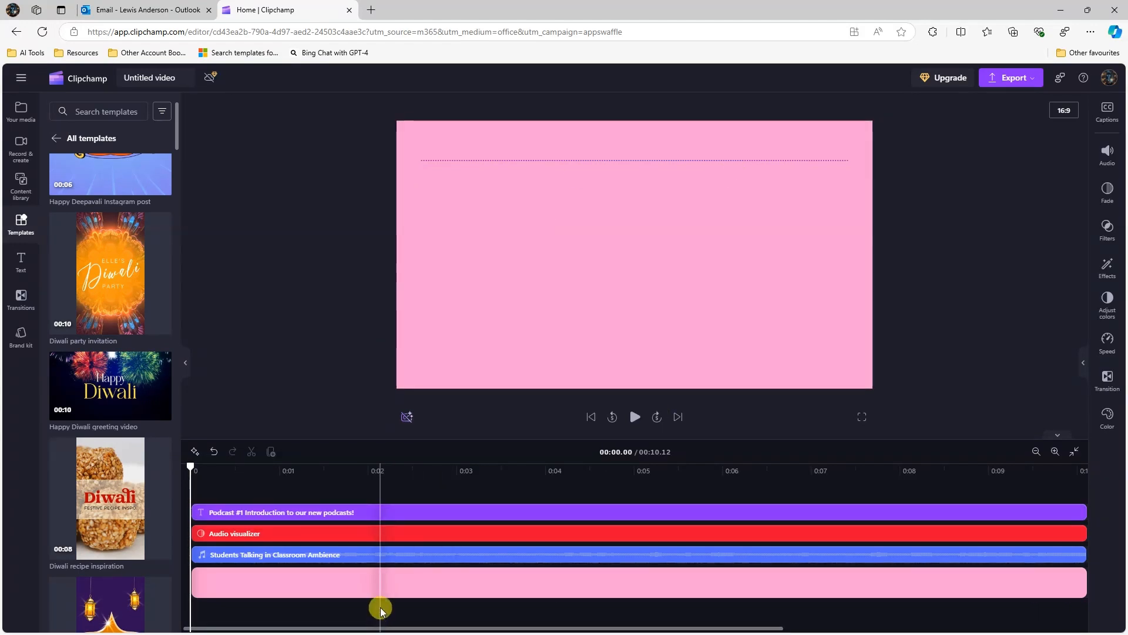
- Change the template's pink background clip colour to black after trying other colours
click(378, 583)
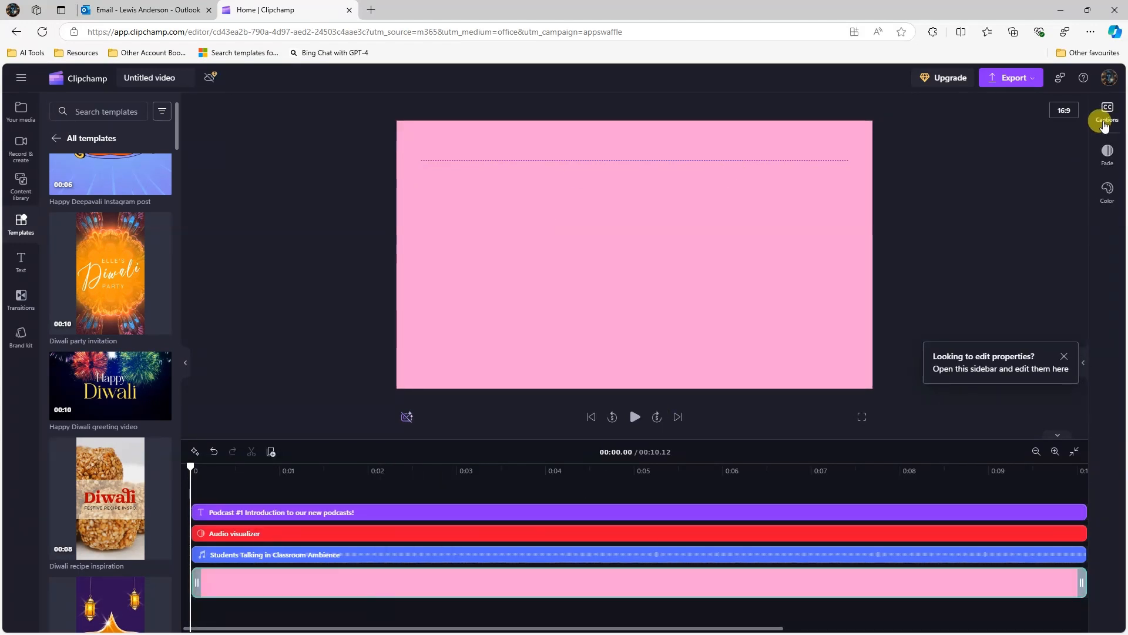
click(1107, 188)
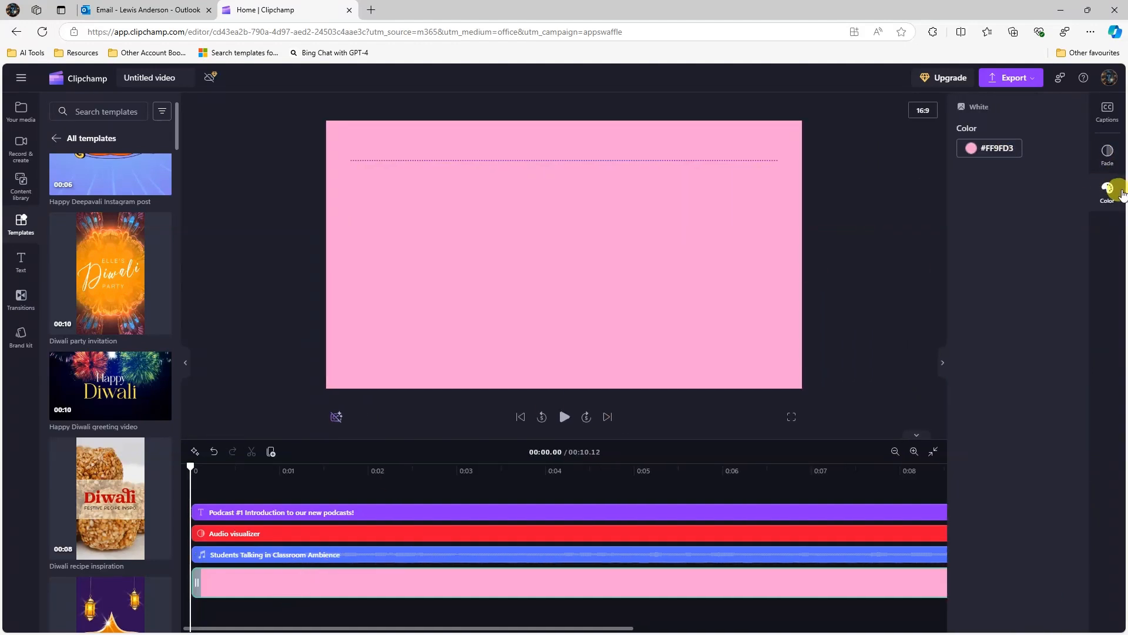
click(972, 150)
click(932, 198)
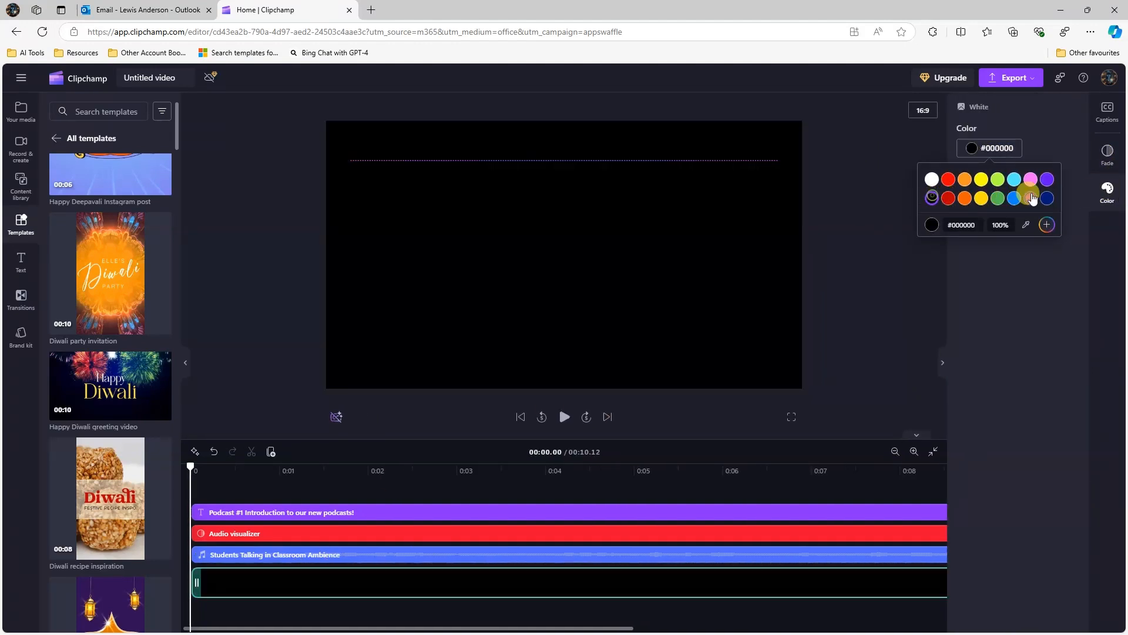
click(1047, 198)
click(1048, 179)
click(1031, 198)
click(998, 198)
click(965, 198)
click(932, 198)
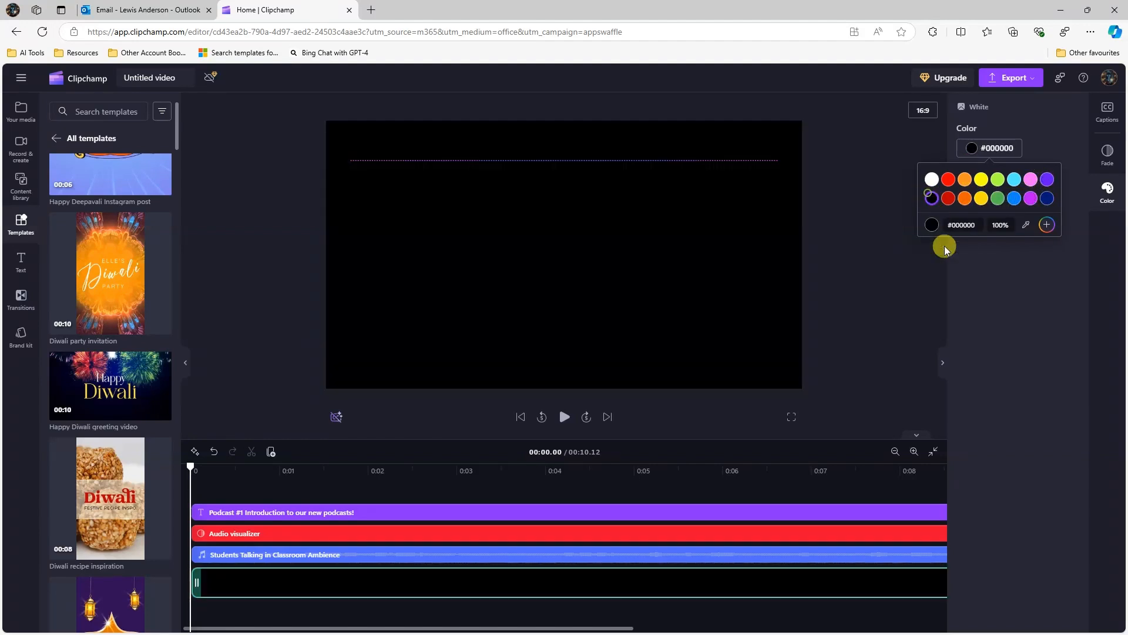
click(991, 344)
click(945, 367)
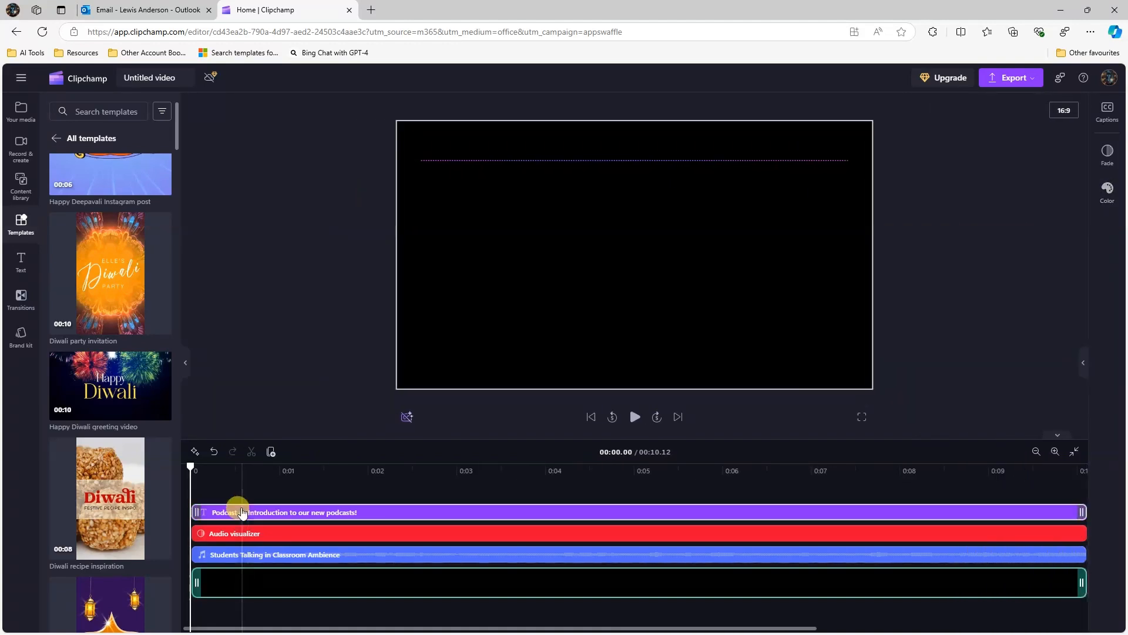
- Preview the template, then delete the classroom ambience audio clip from the timeline
click(634, 416)
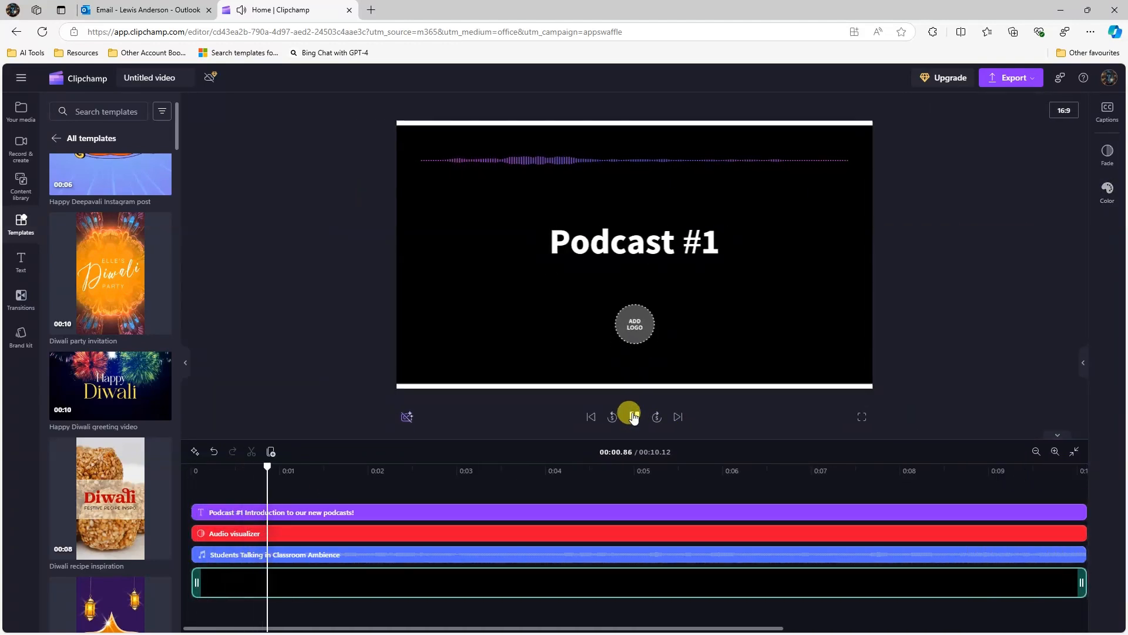
click(635, 417)
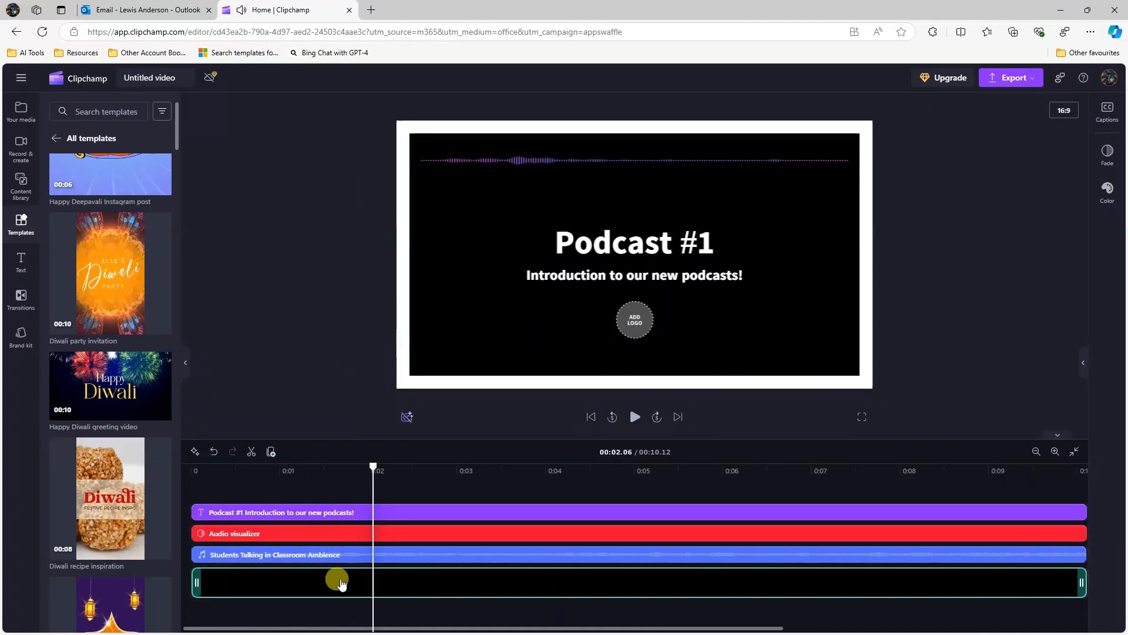
click(412, 557)
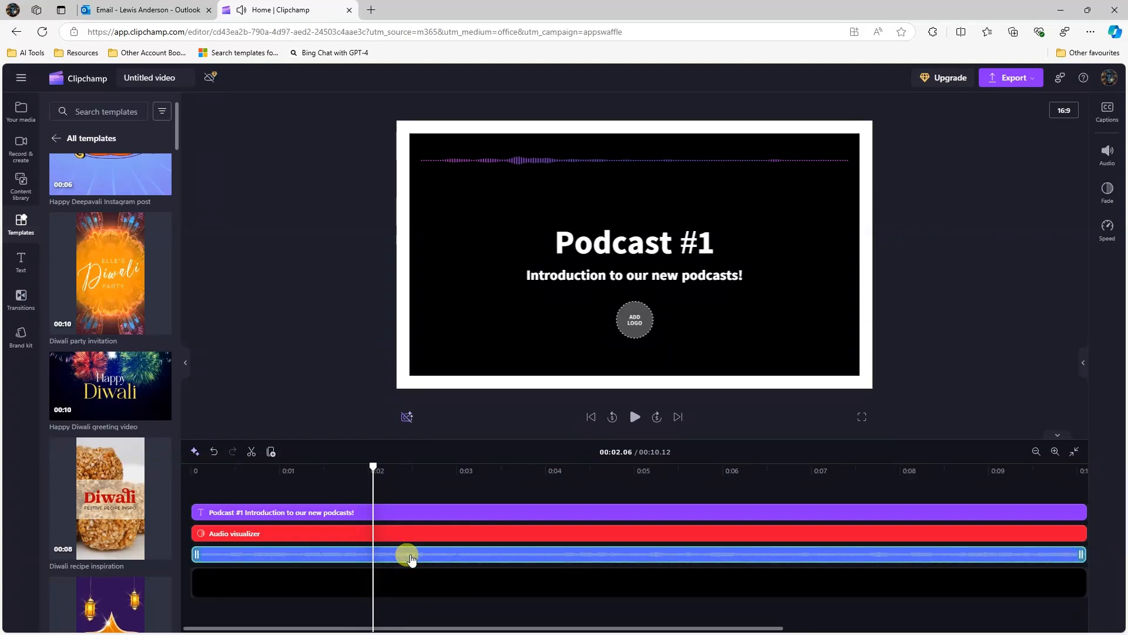
key(Delete)
click(497, 522)
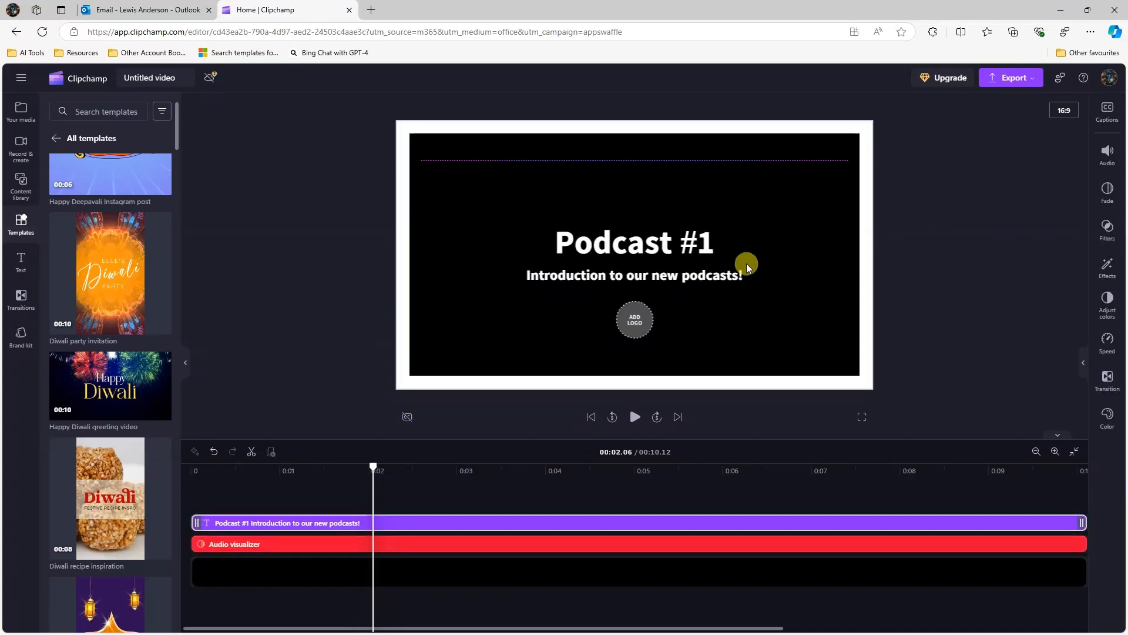
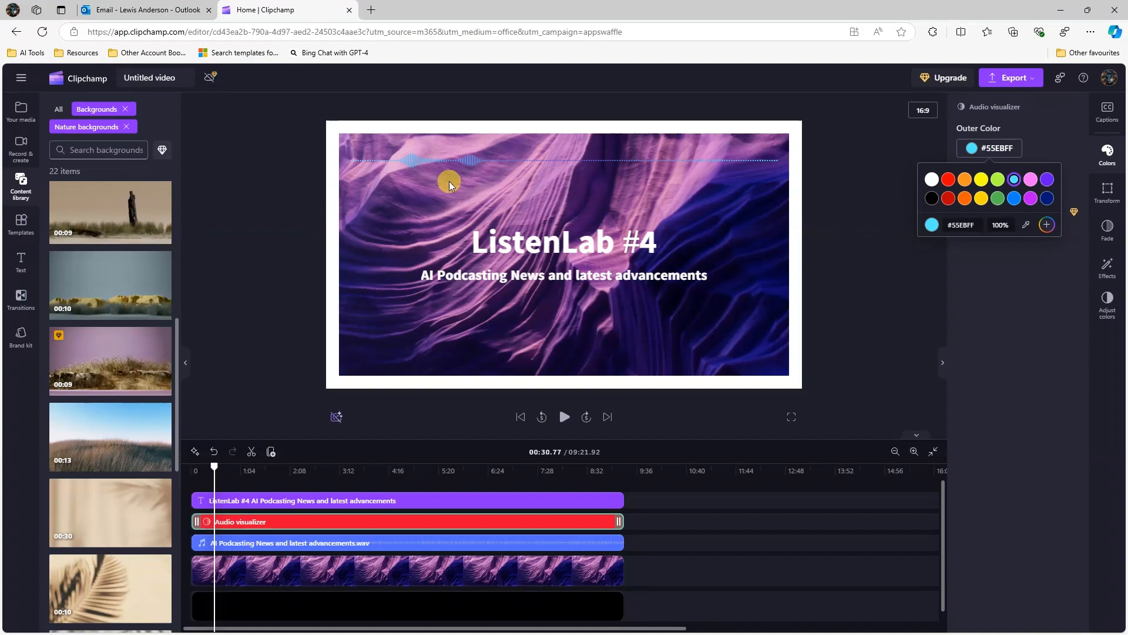
- Set the visualizer's inner colour to lime green #ACFF42 after trying yellow, white, navy and orange
click(999, 271)
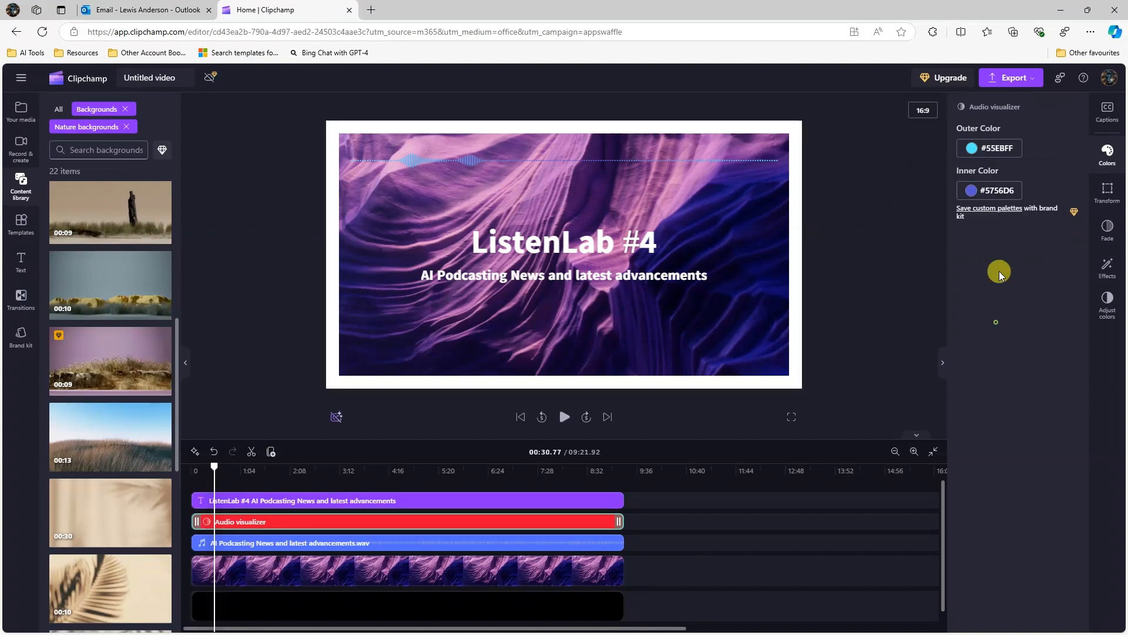
click(970, 192)
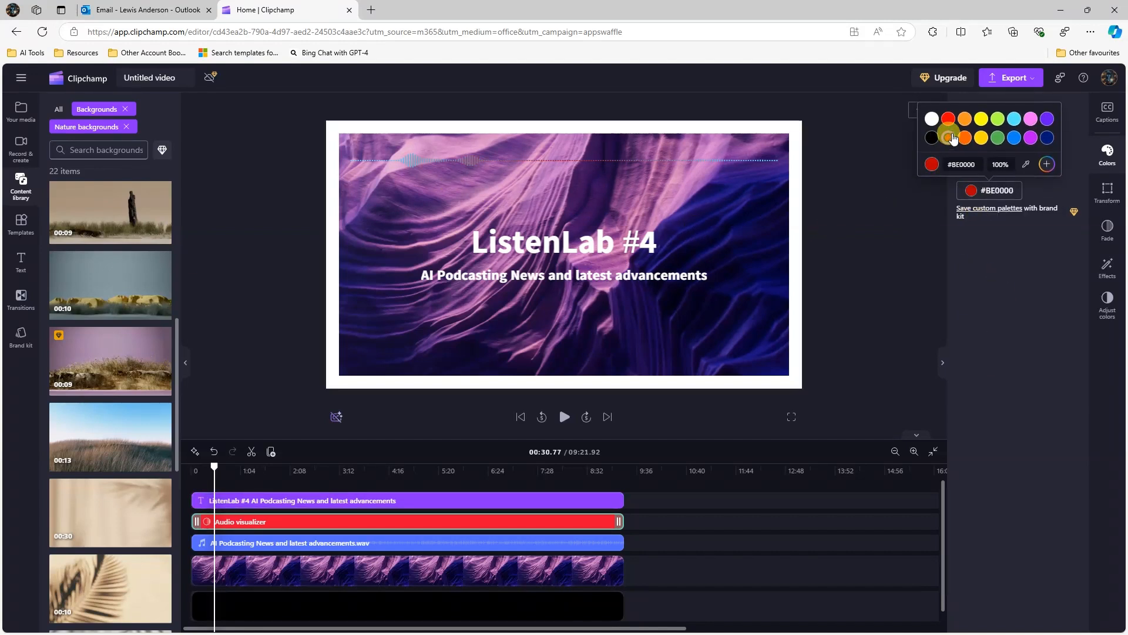
click(980, 138)
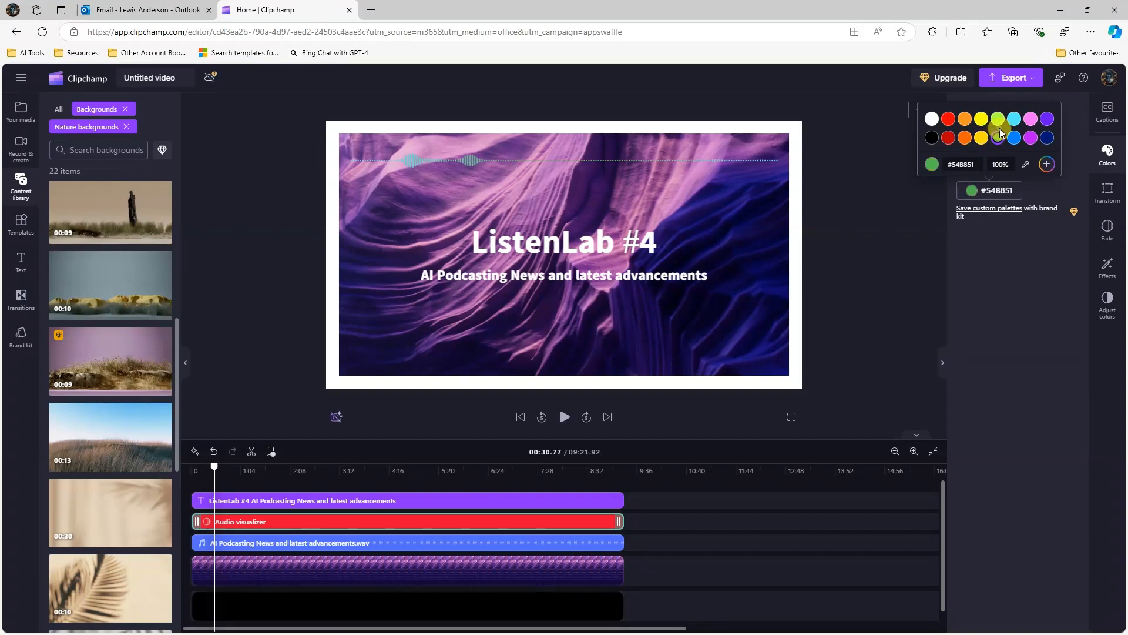
click(931, 120)
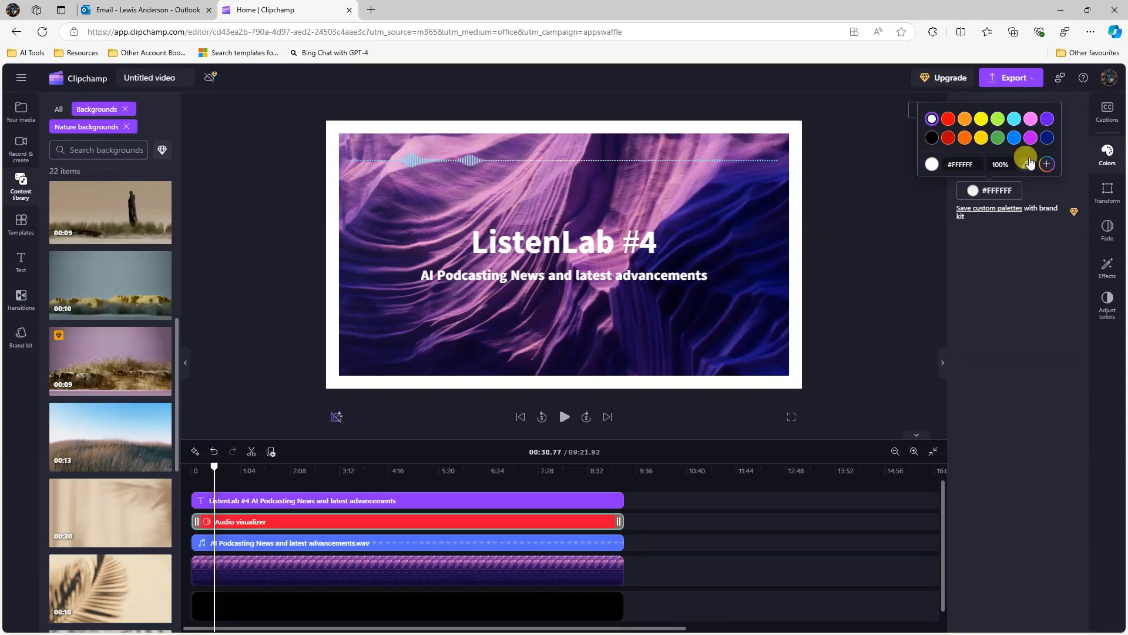
click(1047, 137)
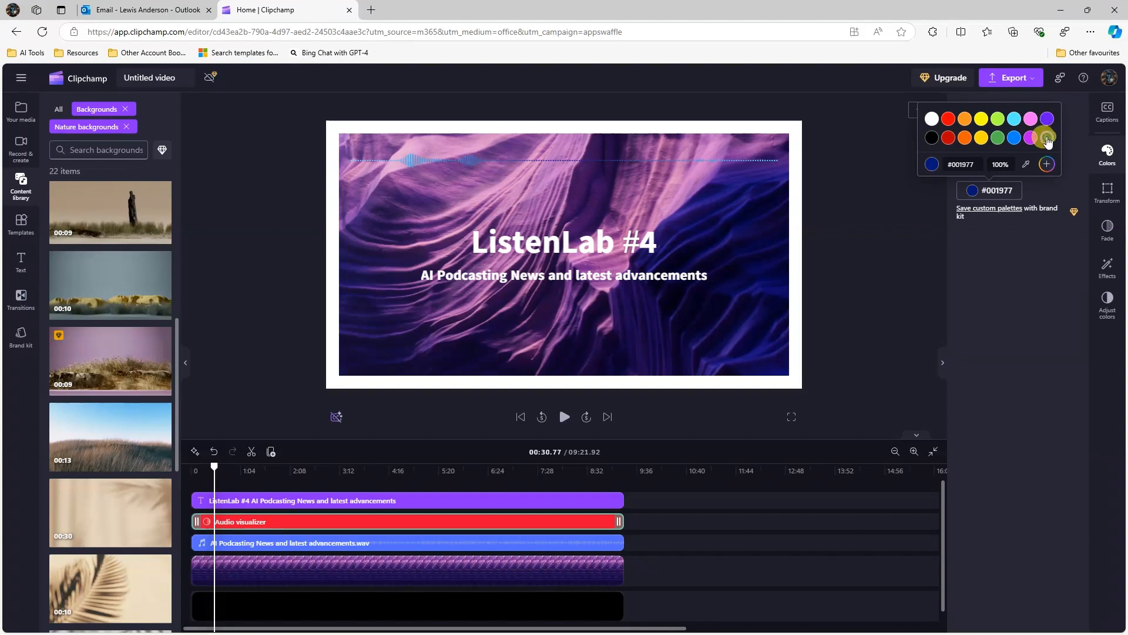
click(982, 139)
click(962, 140)
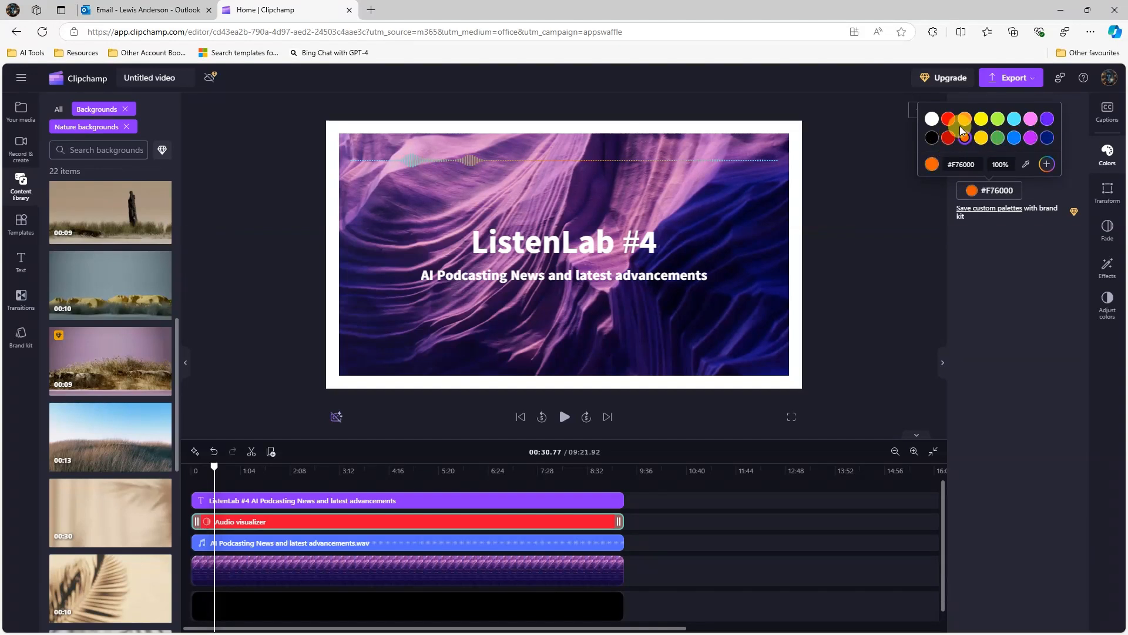
click(998, 119)
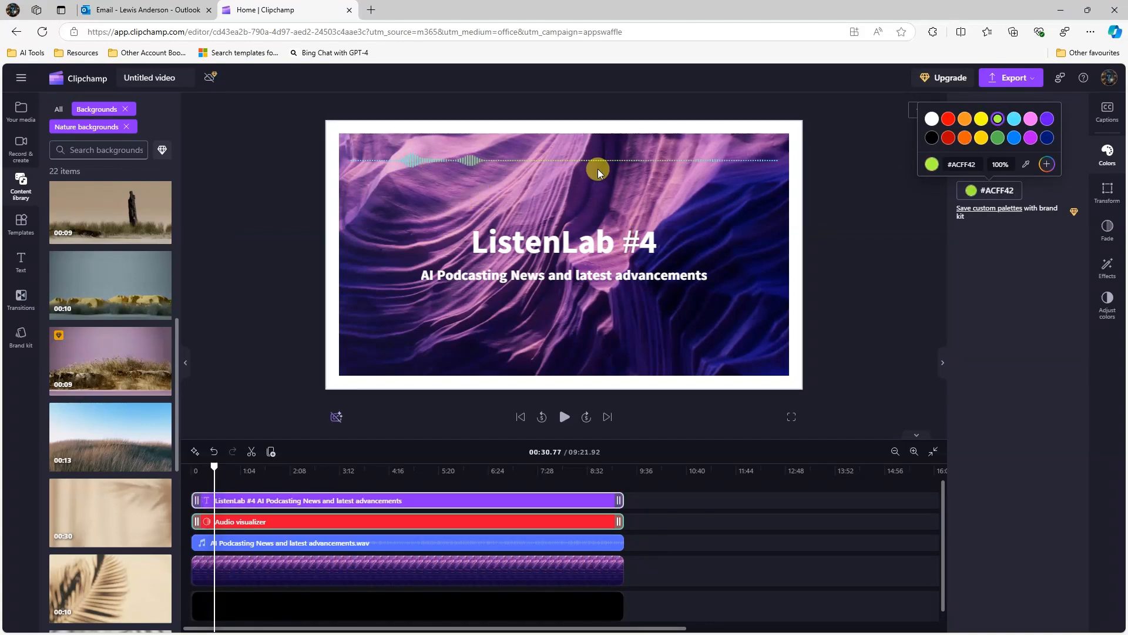
click(1020, 281)
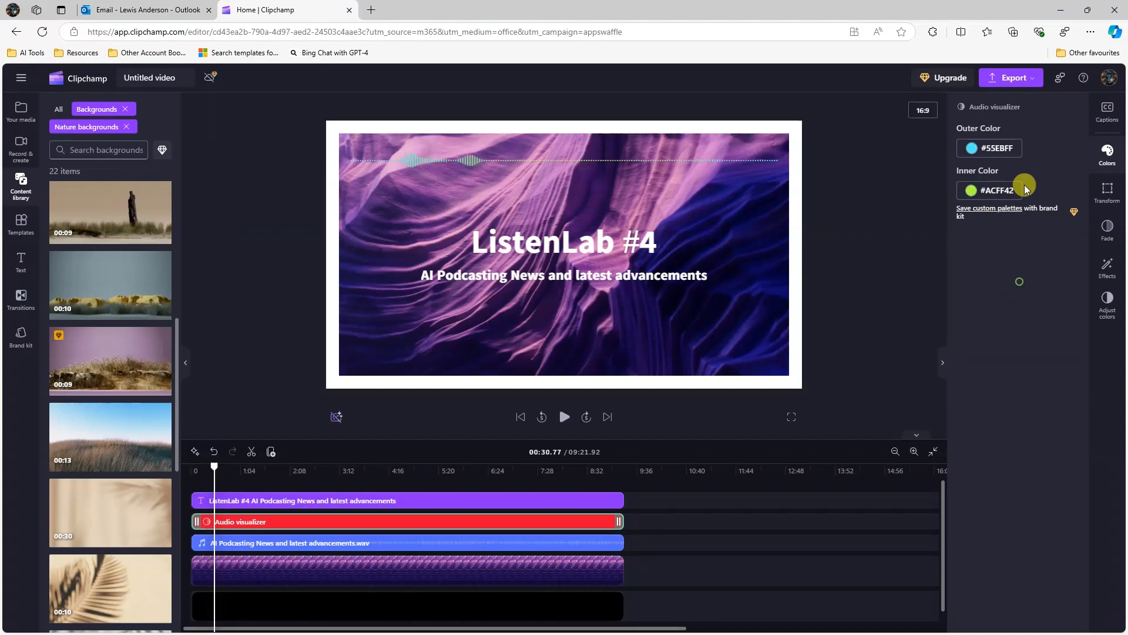
- Keep the visualizer at the top-centre of the frame after trying the bottom position
click(1110, 177)
click(976, 170)
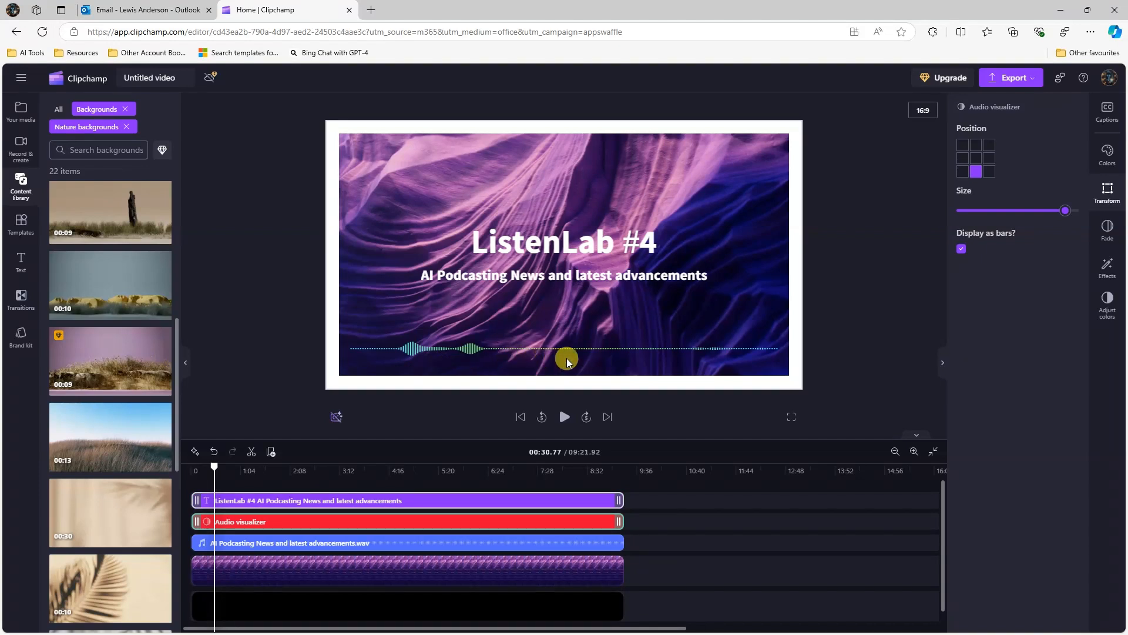
click(977, 147)
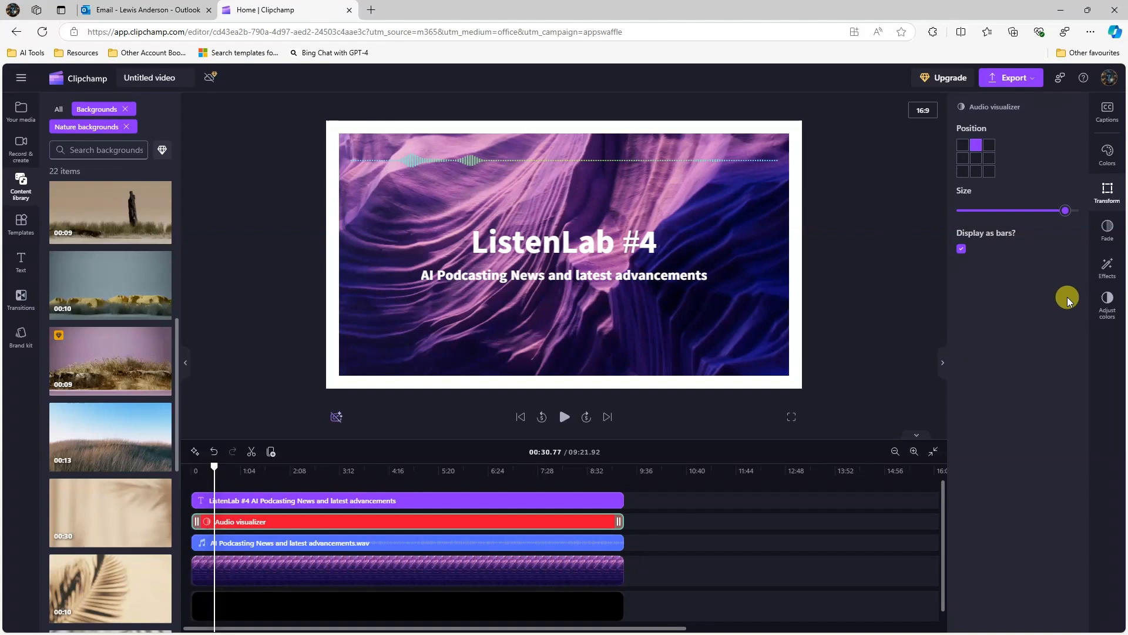
click(943, 363)
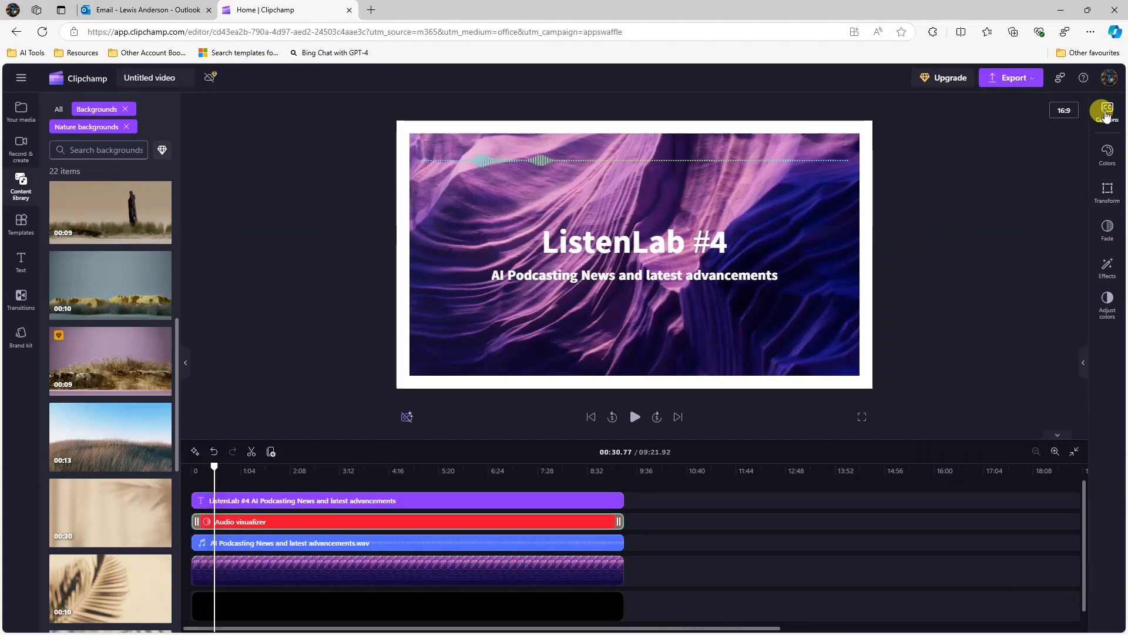
click(1108, 114)
- Transcribe the podcast audio in English (United States) into captions, then play the video from the start
click(1011, 294)
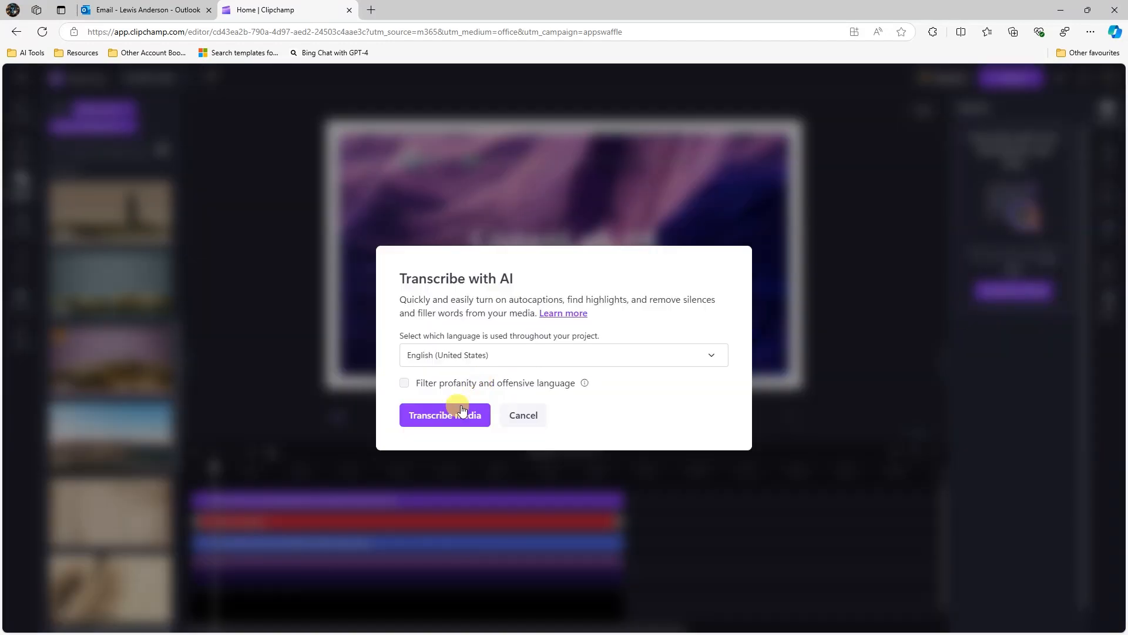
click(443, 420)
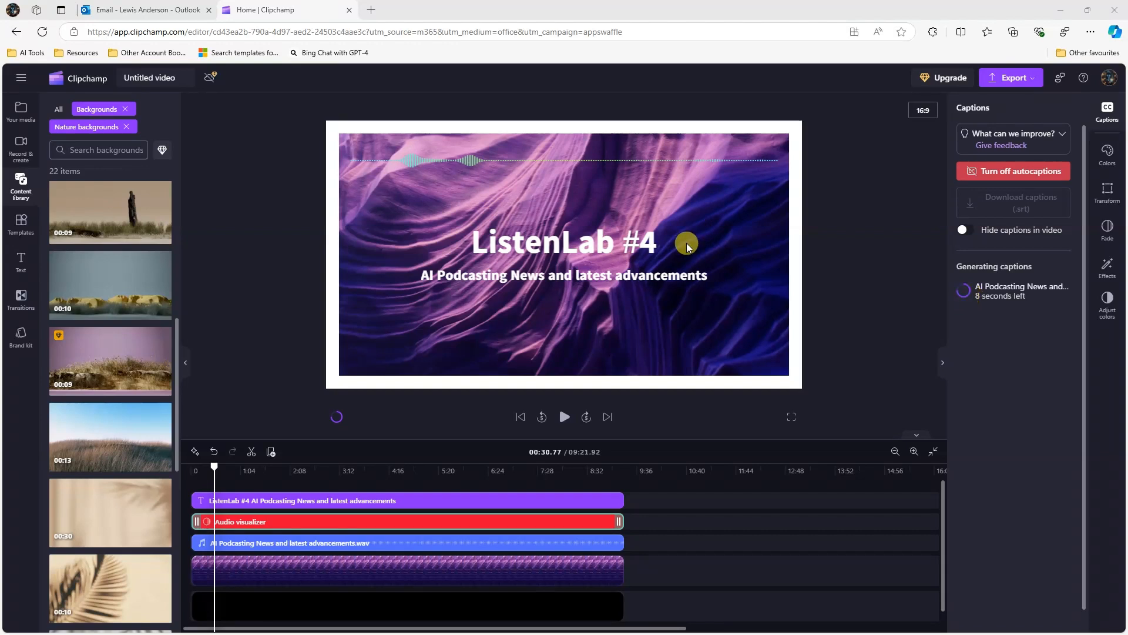
click(521, 417)
click(562, 419)
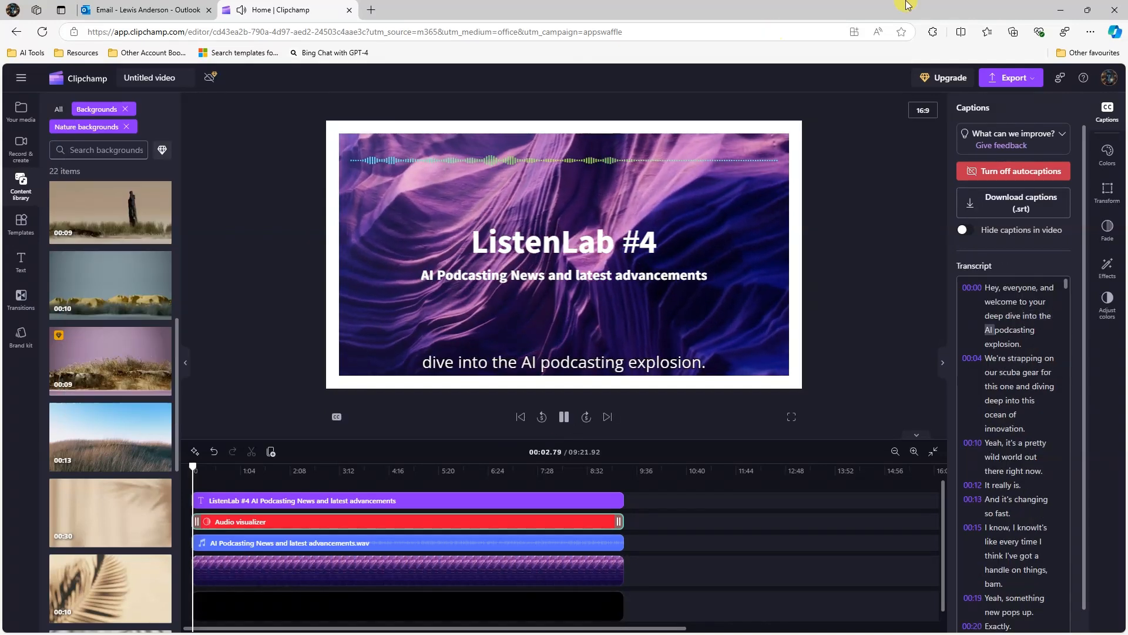
- Give the canyon background a fade in and all clips except the podcast audio a 0.9 s fade out
click(457, 562)
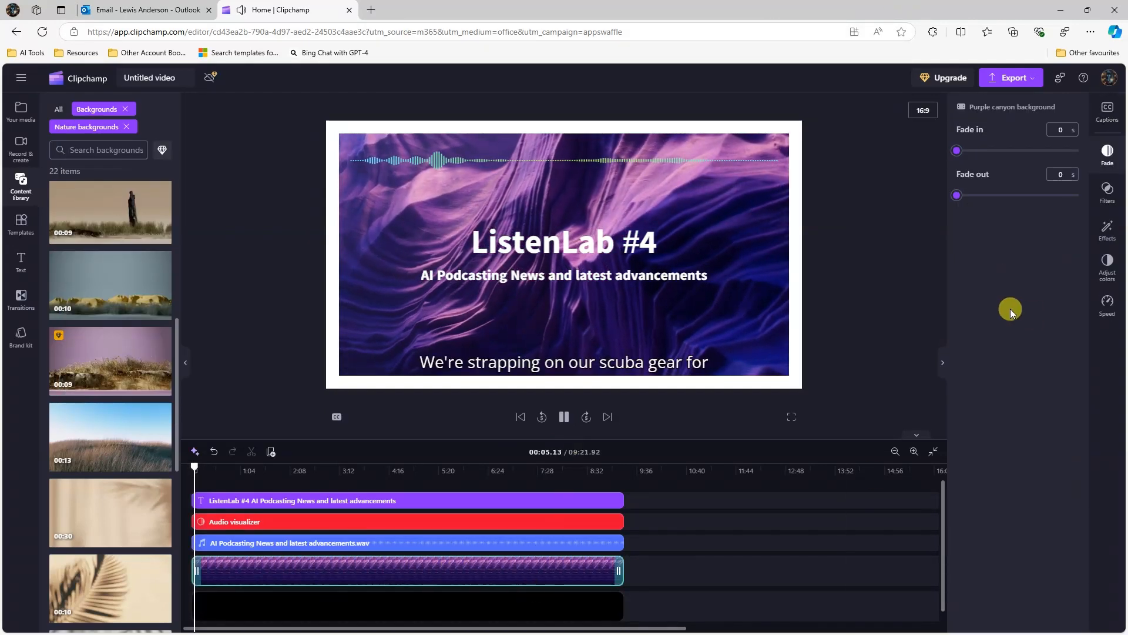
drag(990, 150, 959, 155)
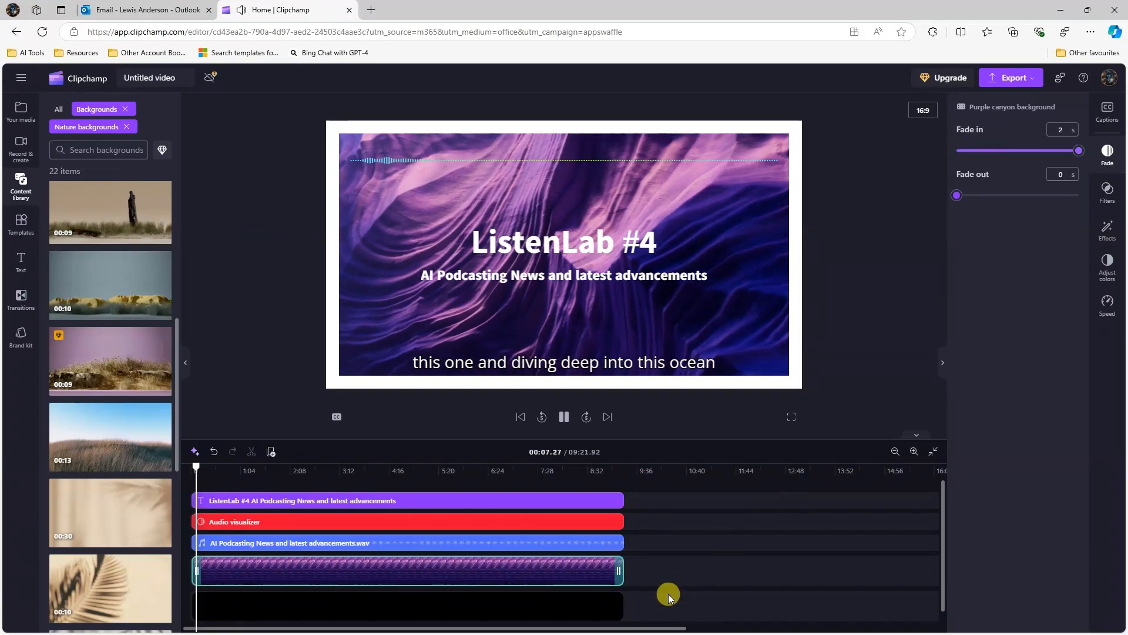
drag(646, 605, 615, 502)
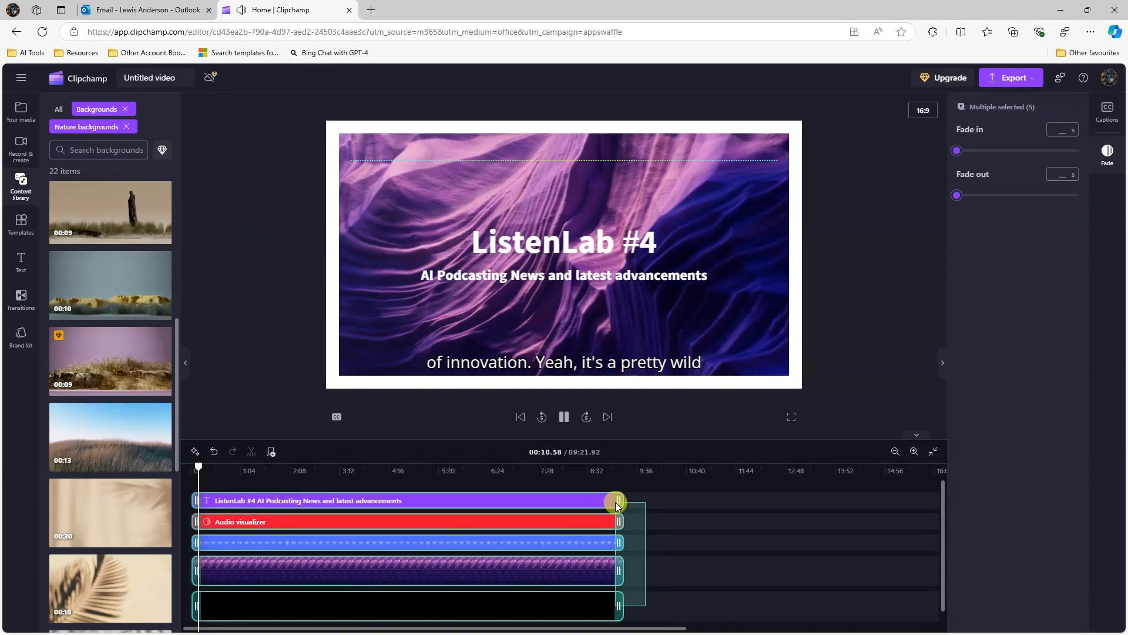
shift+click(605, 542)
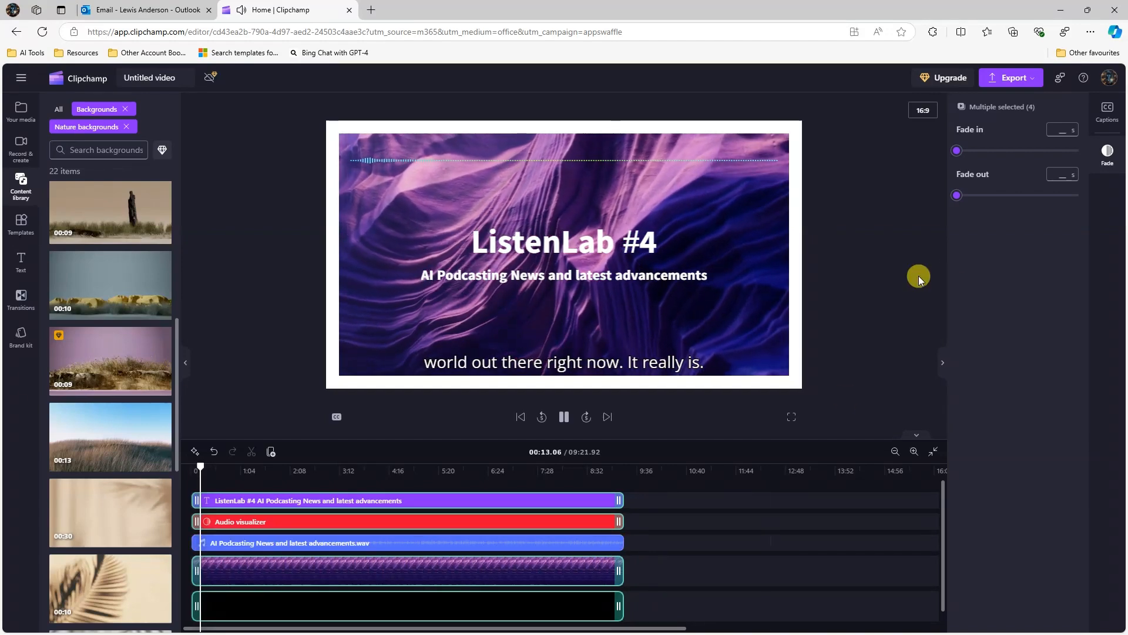
drag(989, 195, 1016, 196)
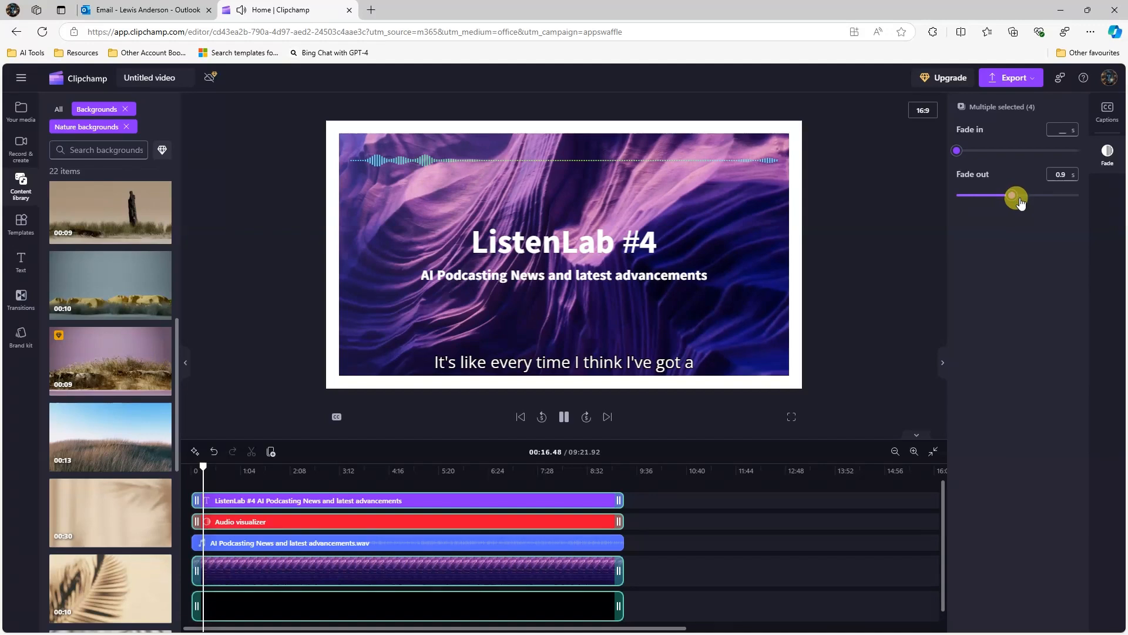
click(943, 363)
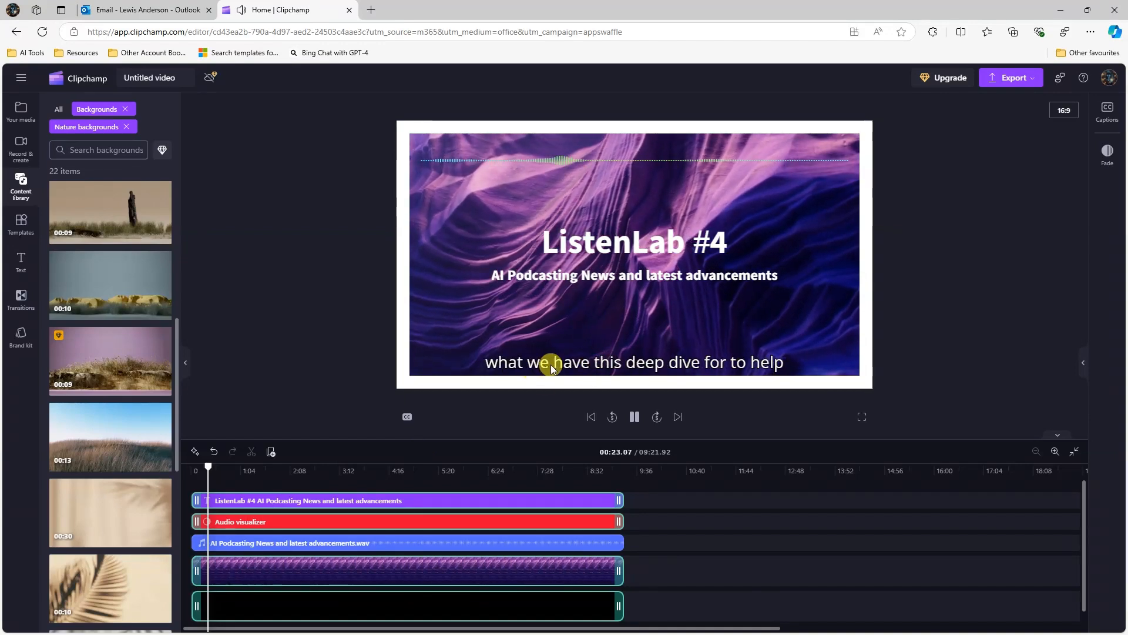
- Pause playback at 00:32 and show the captions panel with the podcast's timed transcript
click(1108, 112)
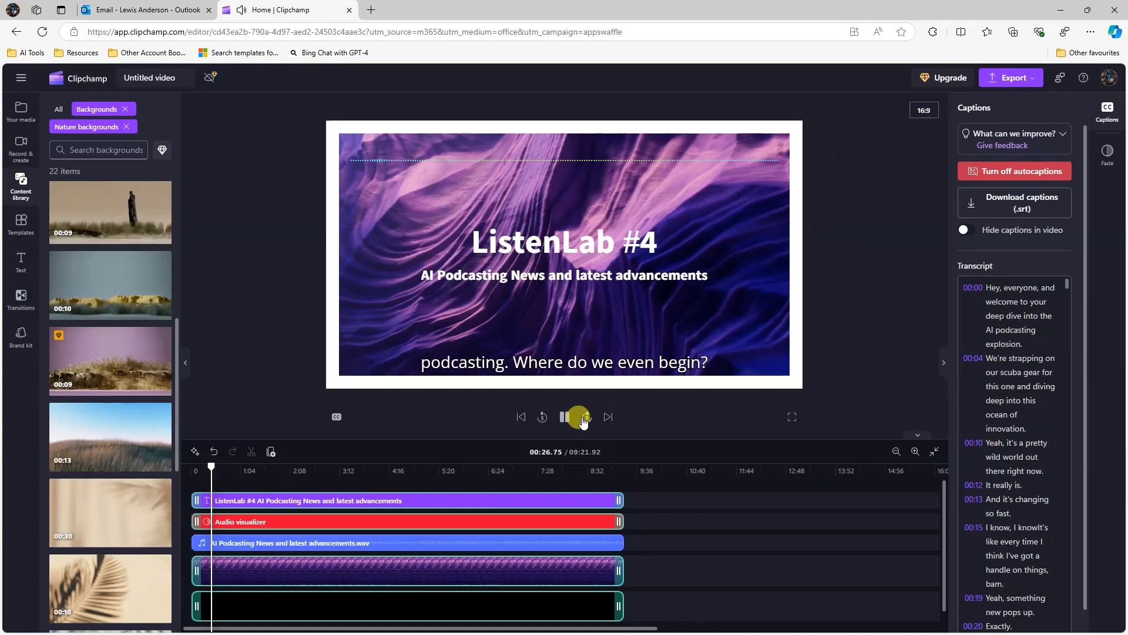
click(1108, 152)
click(1107, 108)
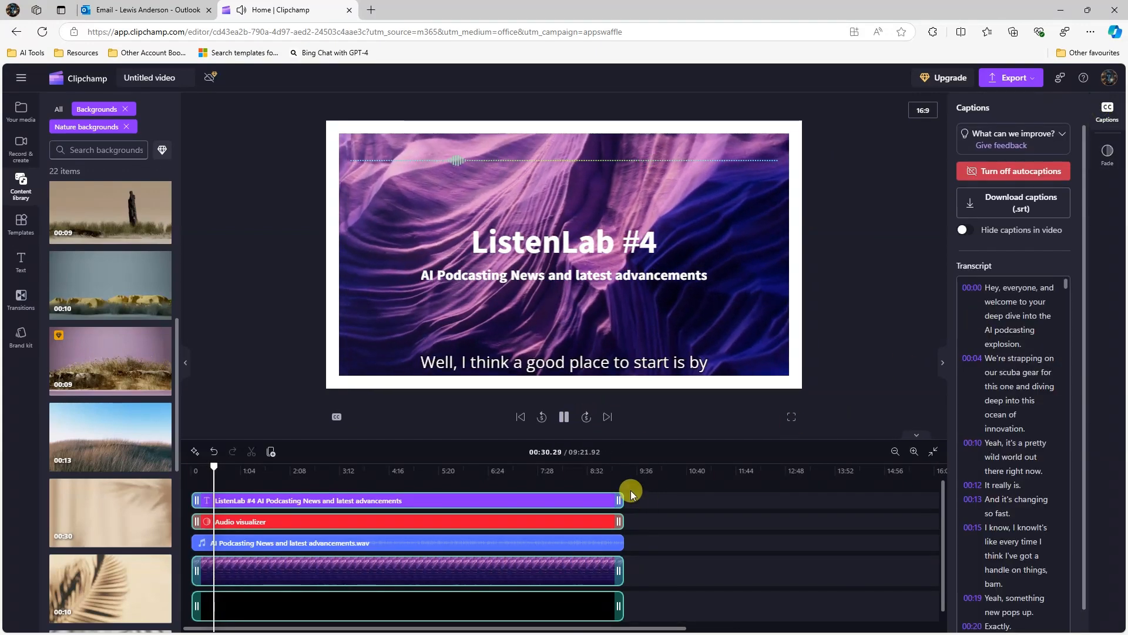
click(562, 416)
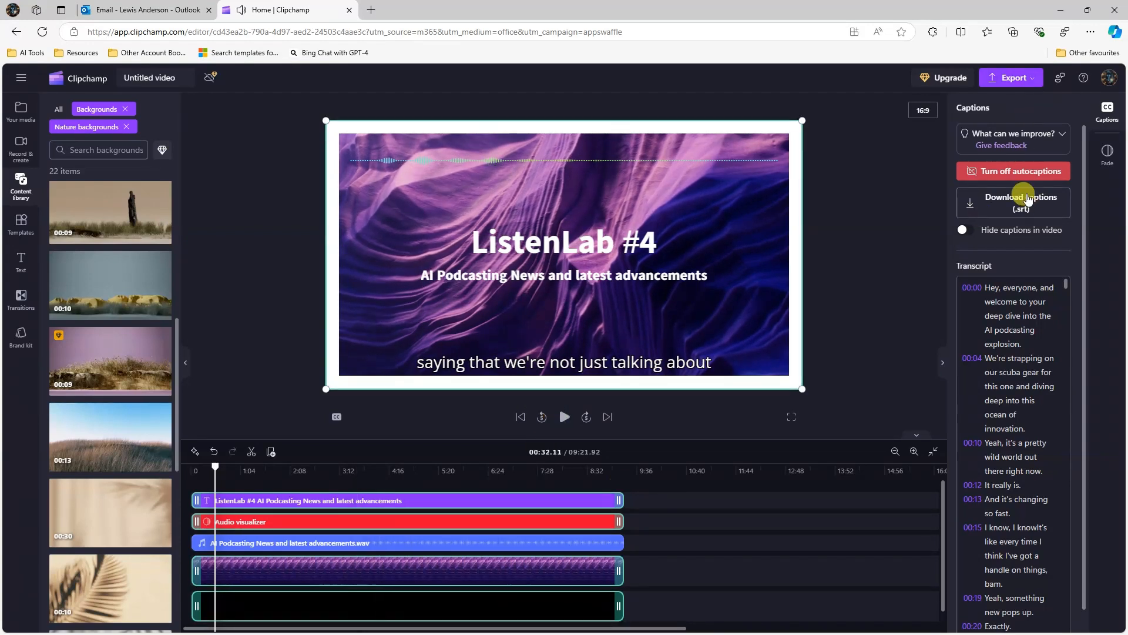
click(943, 361)
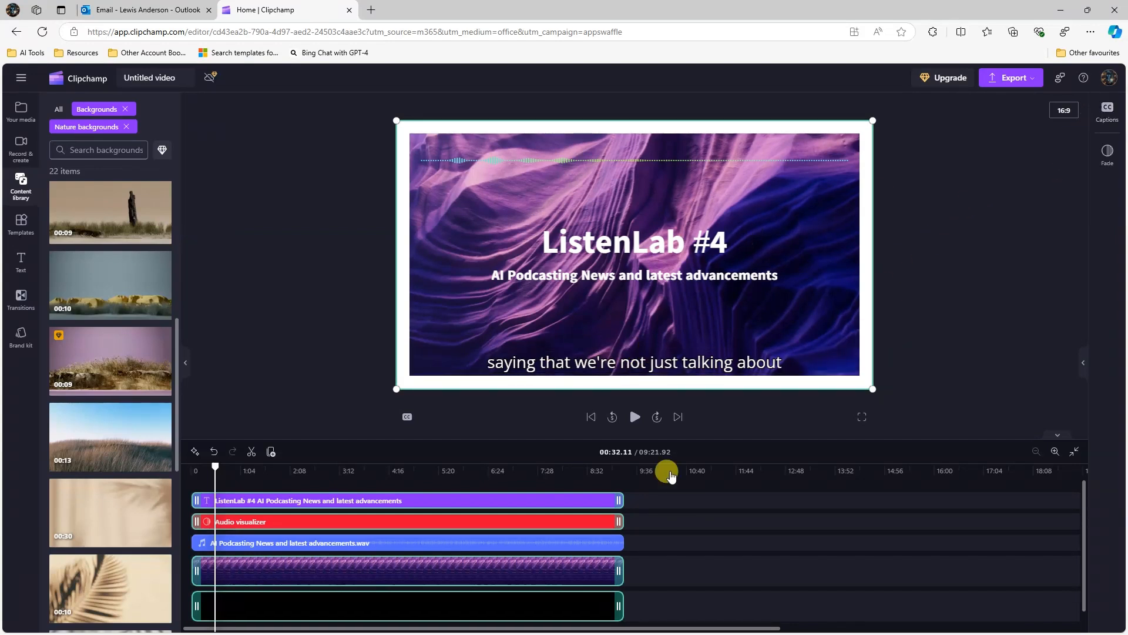
click(1120, 108)
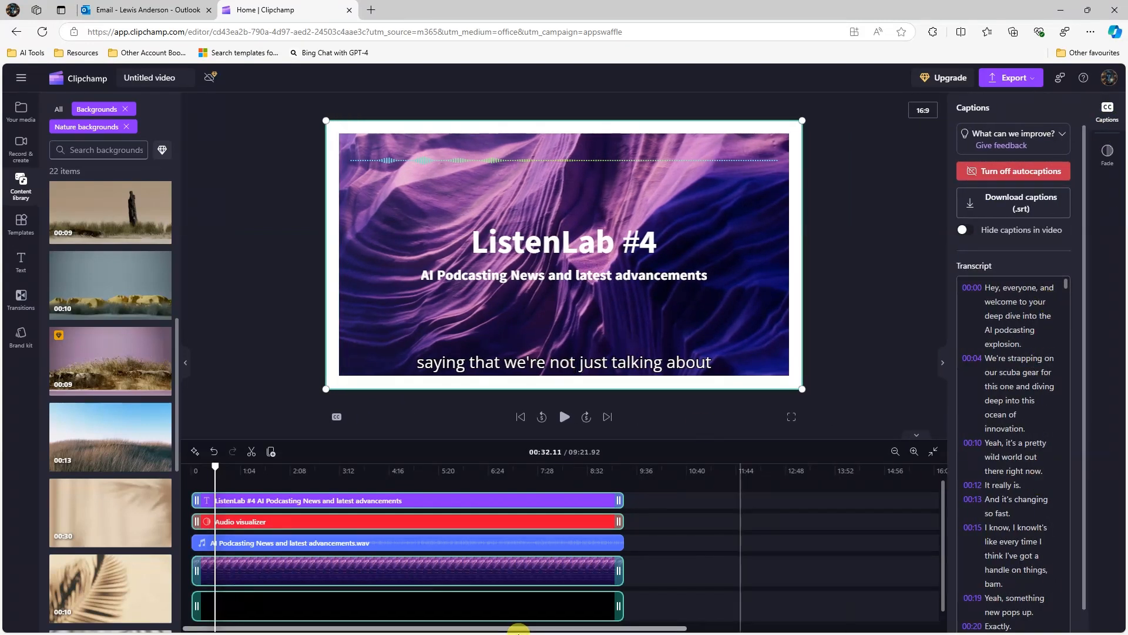
- Select the captions and try the Ranchers font, leaving the font size unchanged
click(535, 364)
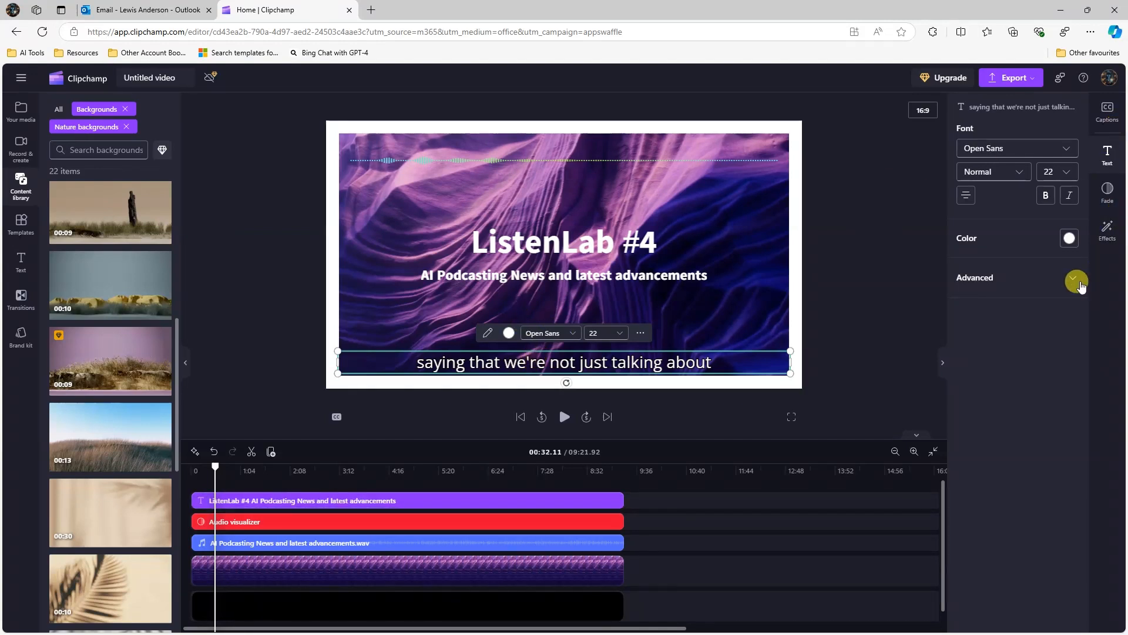
click(1105, 226)
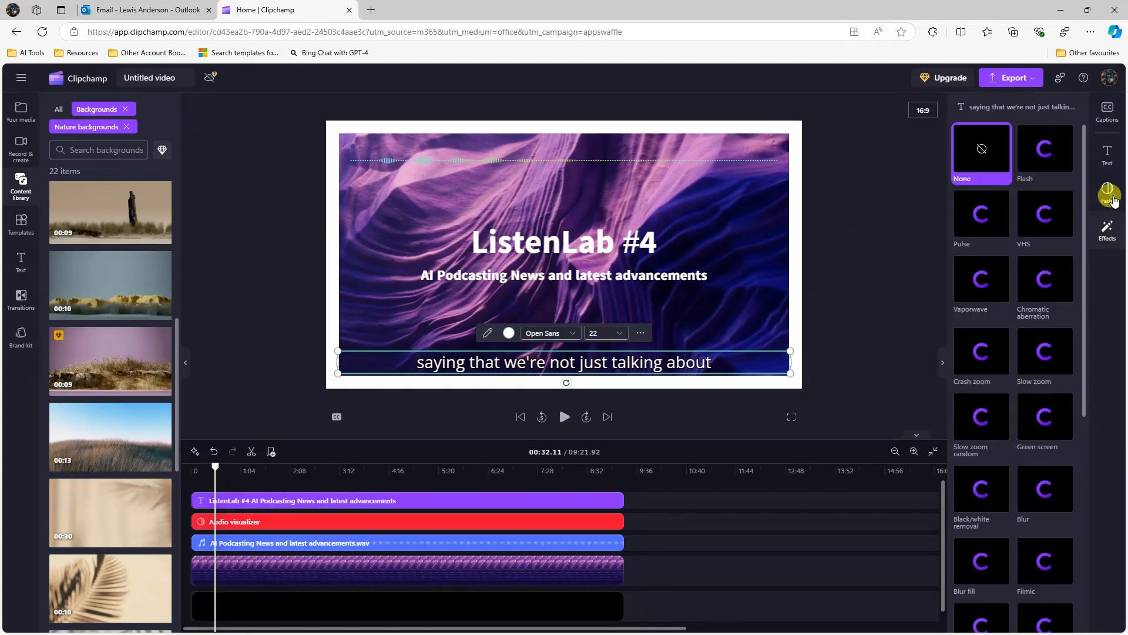
click(1113, 197)
click(1114, 151)
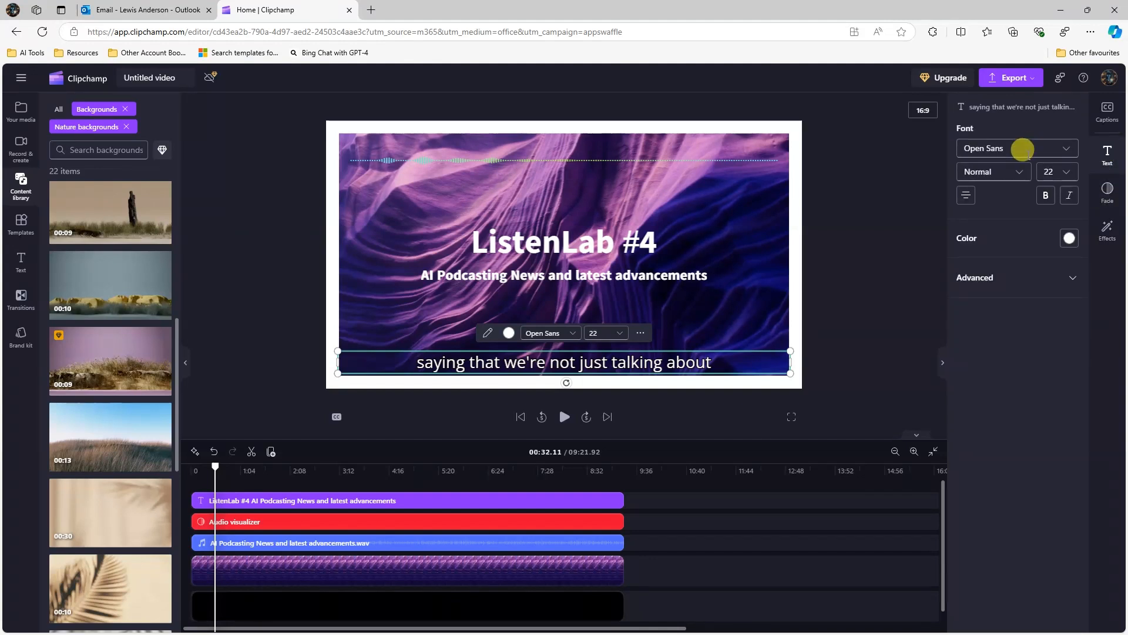
click(1067, 153)
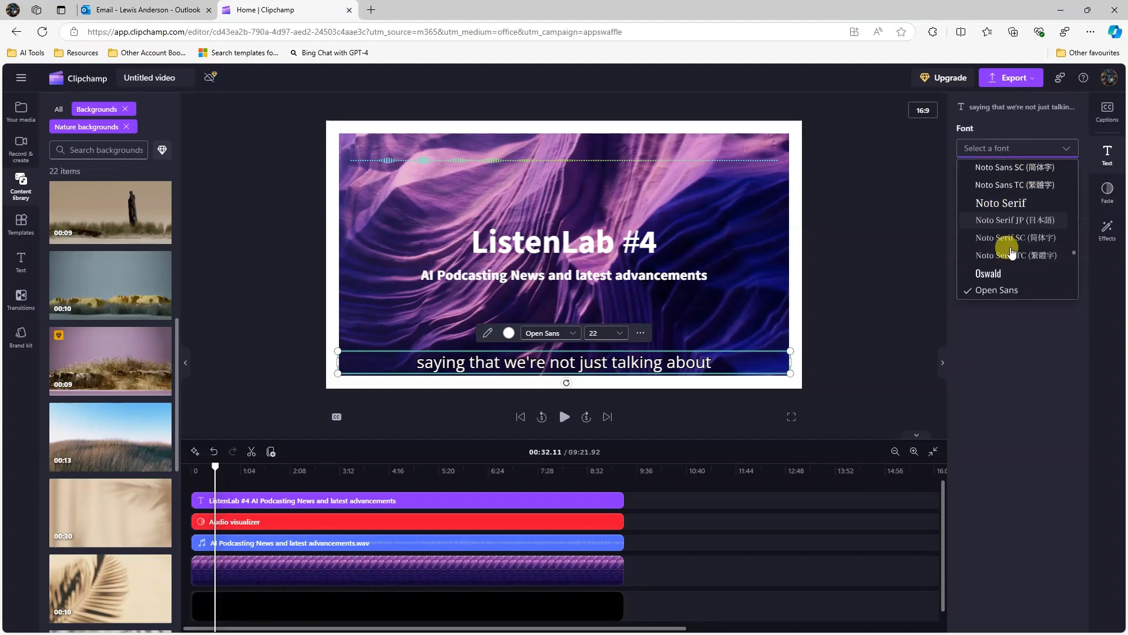
scroll(1008, 255, down, 5)
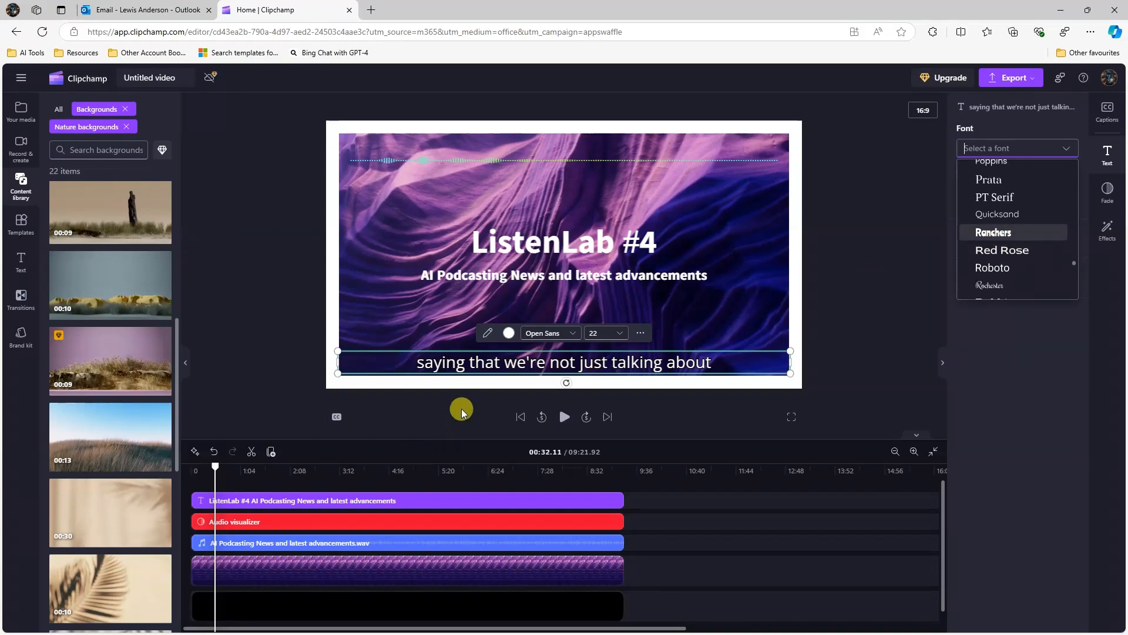
key(Return)
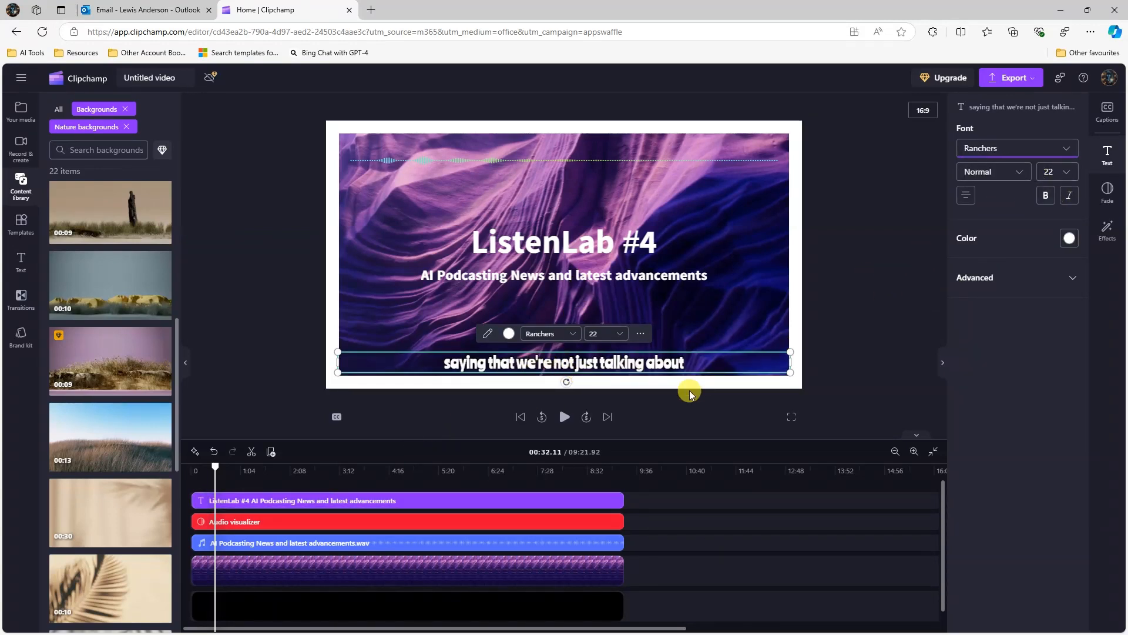
click(622, 334)
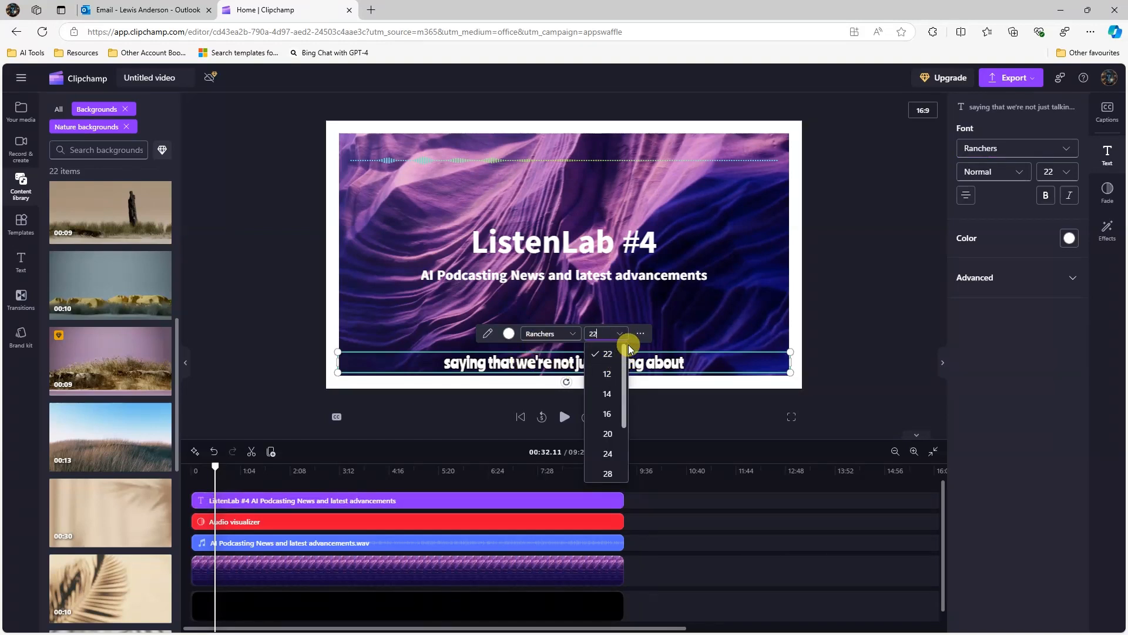
click(1002, 366)
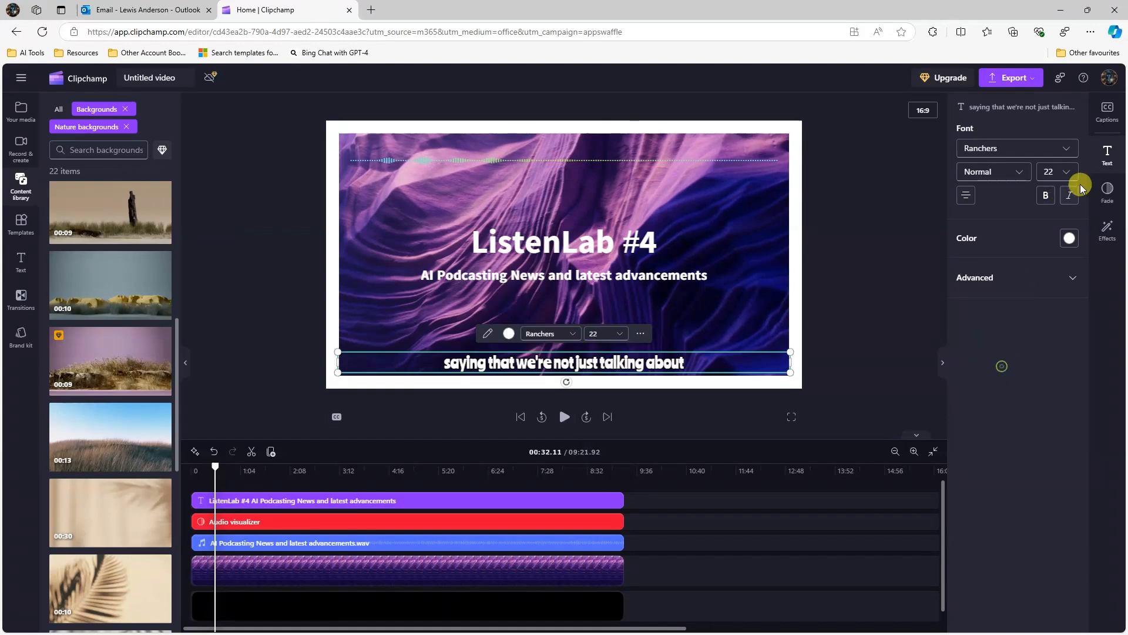
- Switch the caption font to Staatliches after trying Red Rose, and move the captions above the ListenLab #4 title
click(1068, 173)
click(1063, 148)
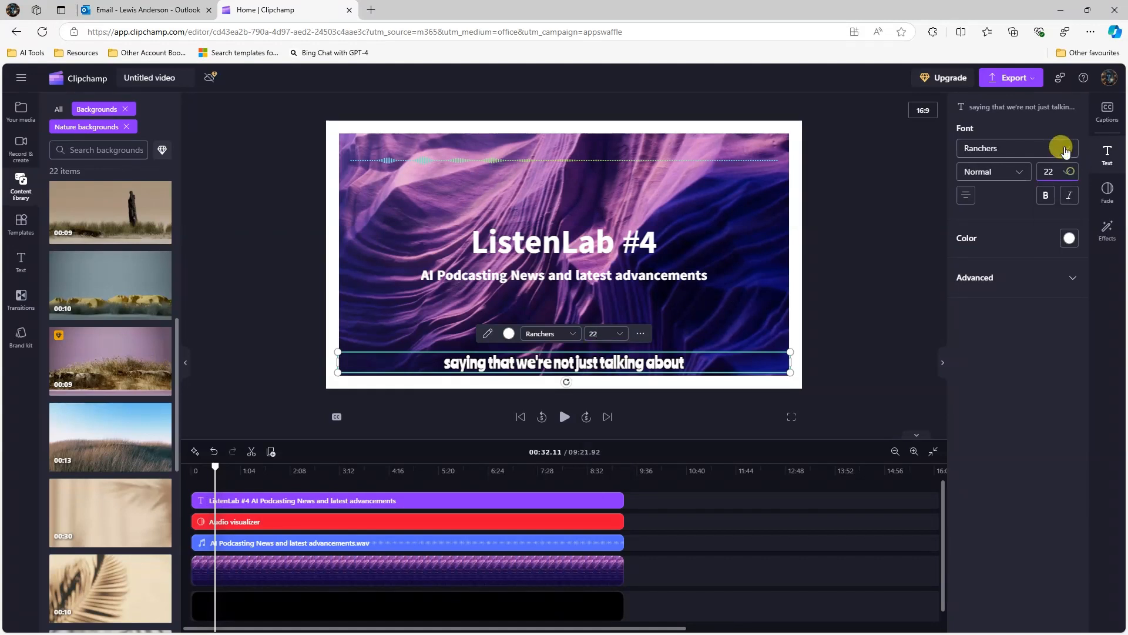
click(1063, 148)
scroll(999, 282, down, 3)
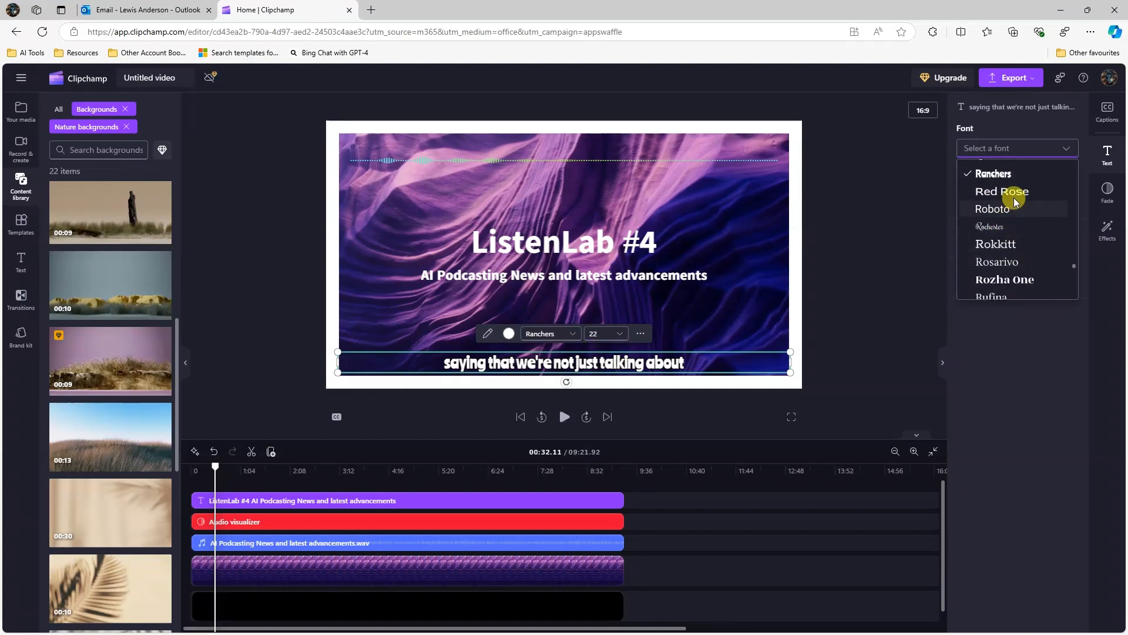
click(1007, 189)
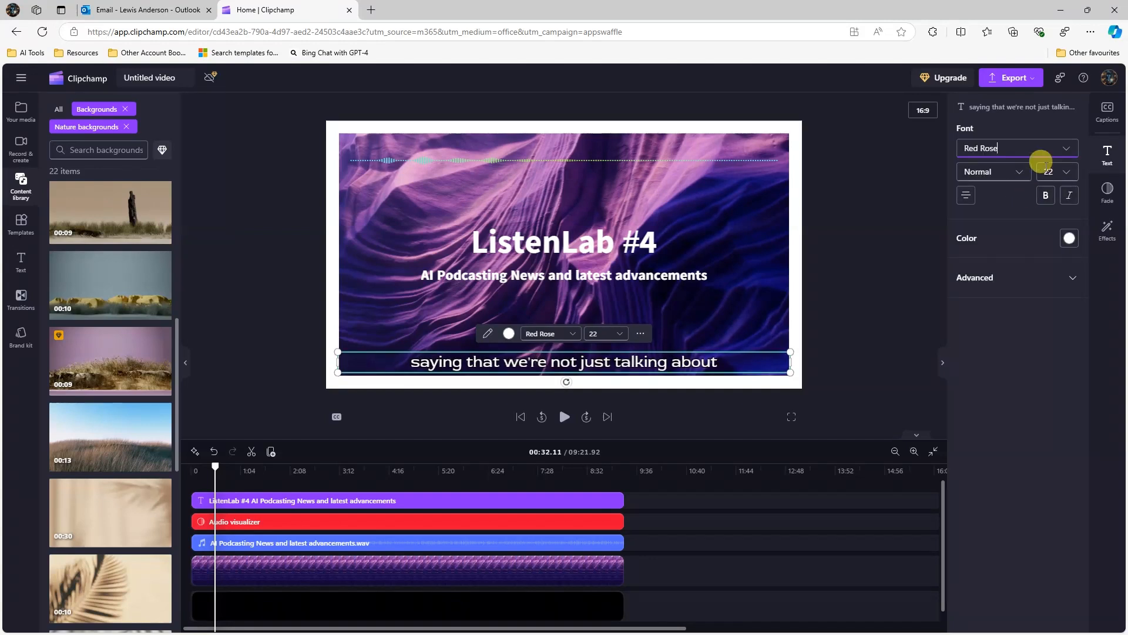
click(1053, 143)
scroll(1027, 252, down, 5)
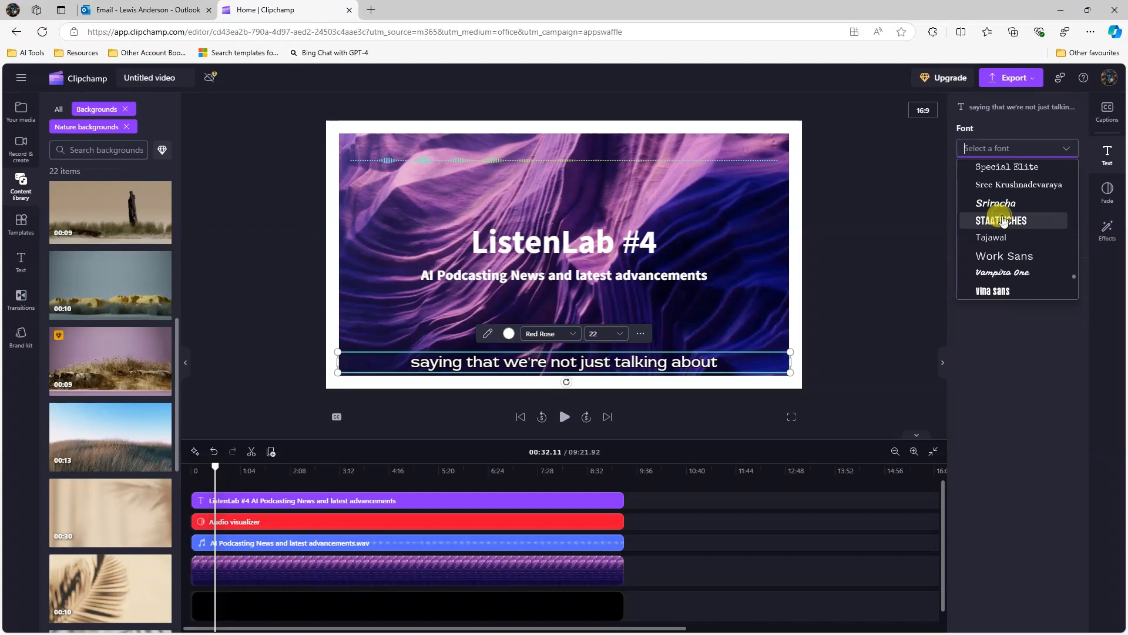
click(1002, 220)
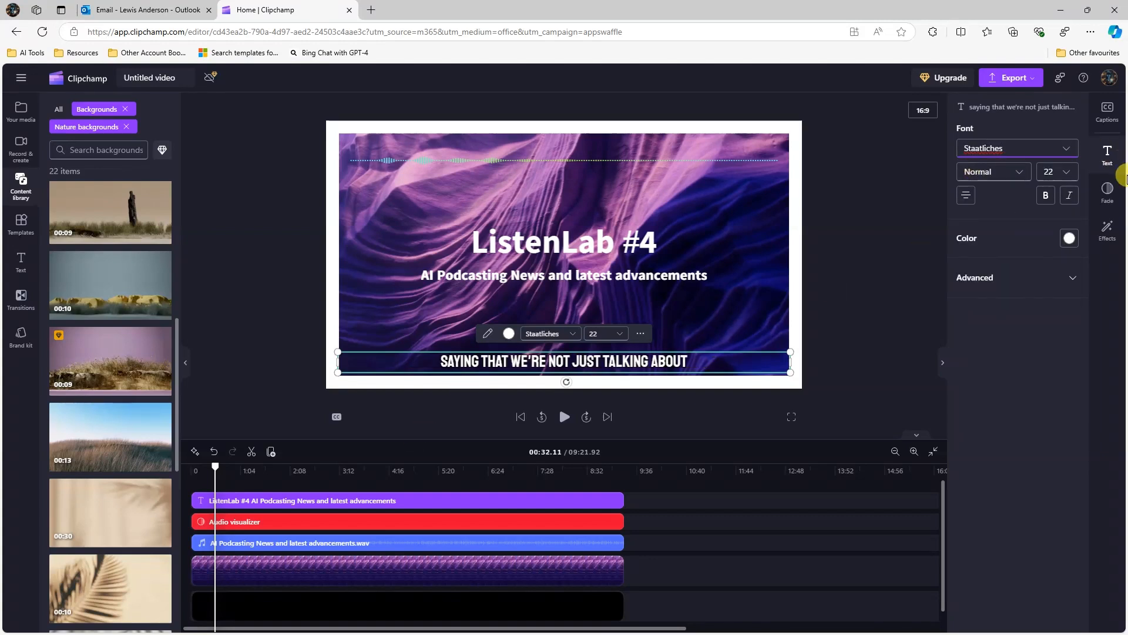
drag(559, 260, 556, 180)
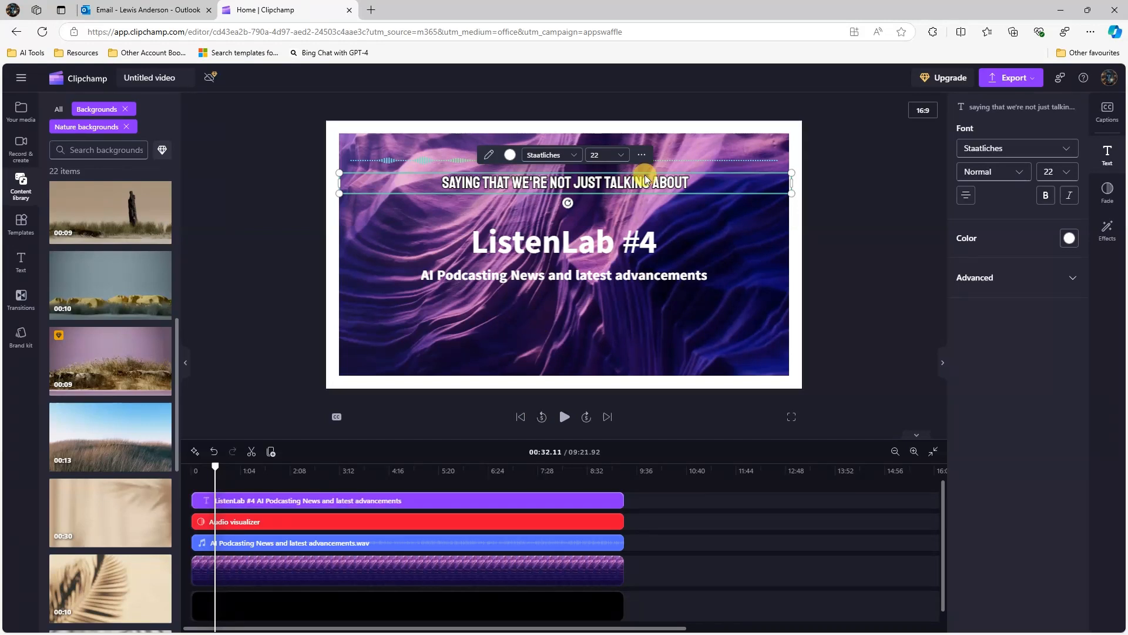
click(563, 416)
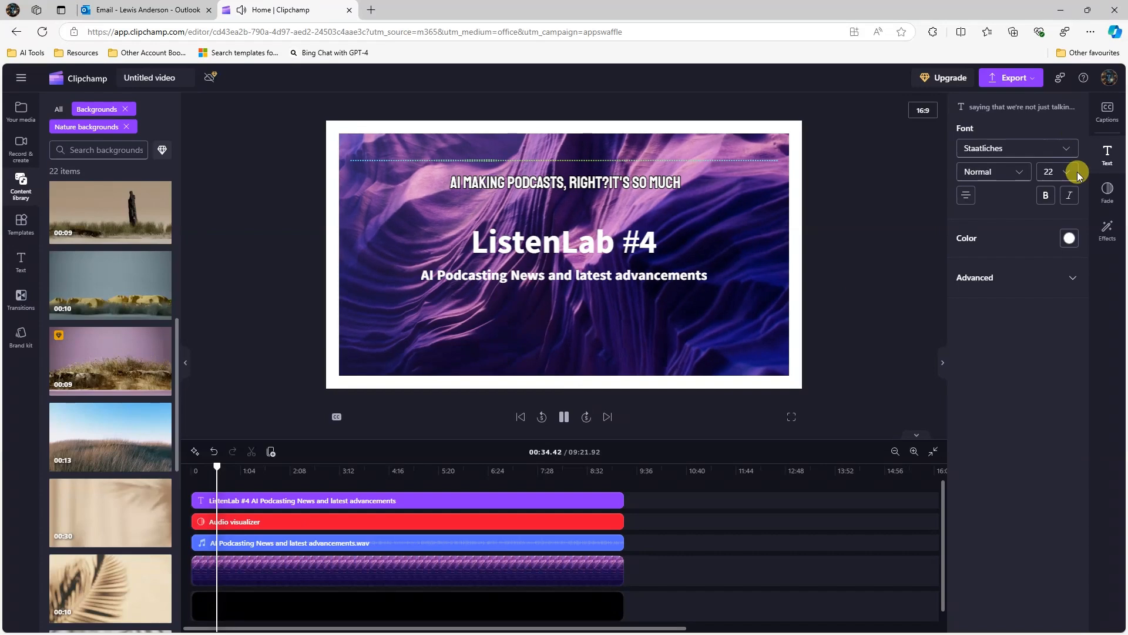
- Colour the captions light blue #55EBFF
click(1069, 238)
click(1079, 185)
click(1079, 168)
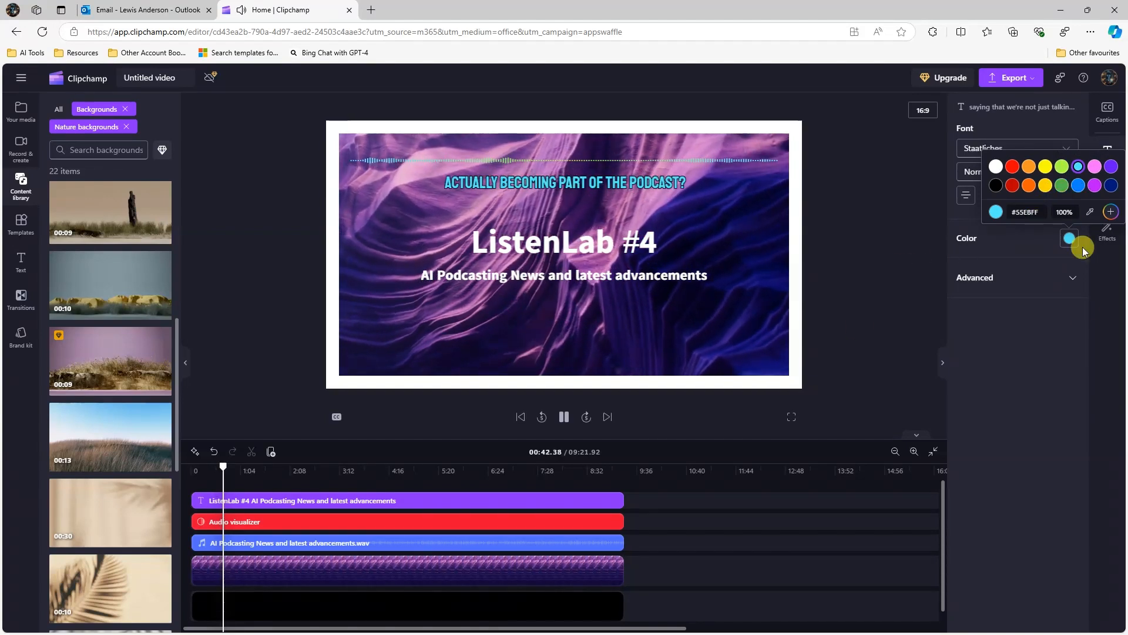
click(1085, 315)
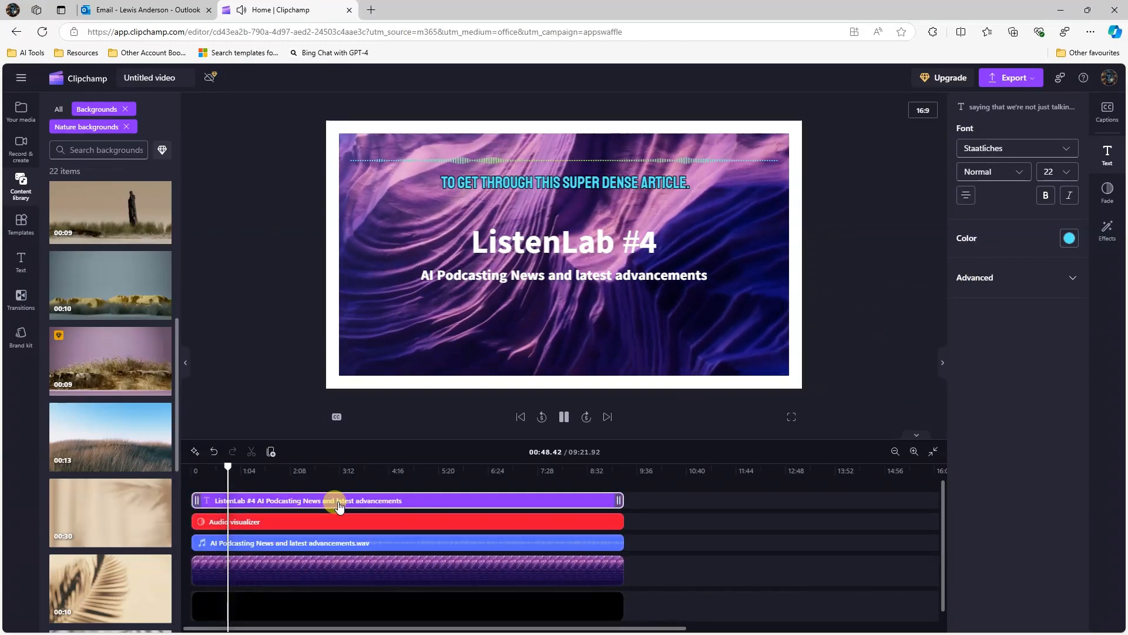
click(354, 523)
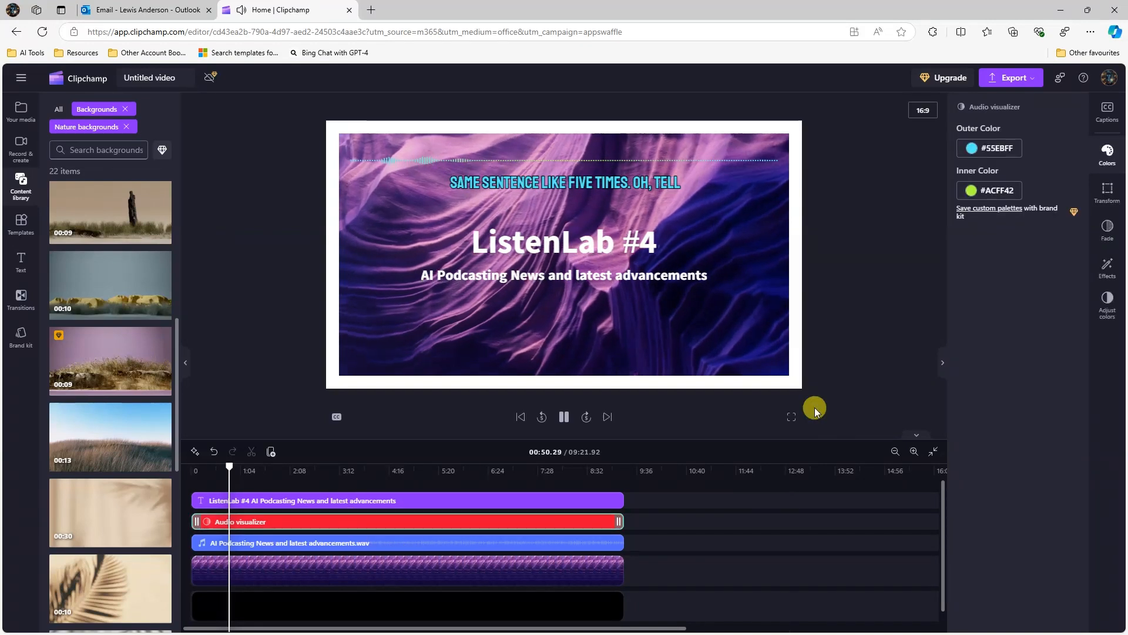
click(1109, 193)
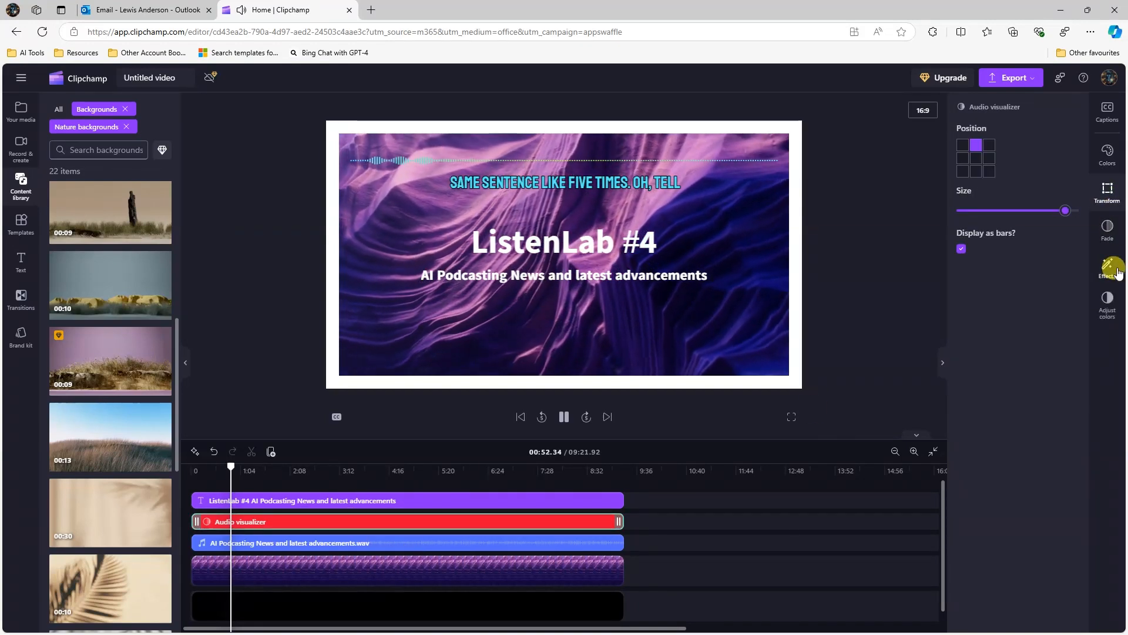
click(1108, 242)
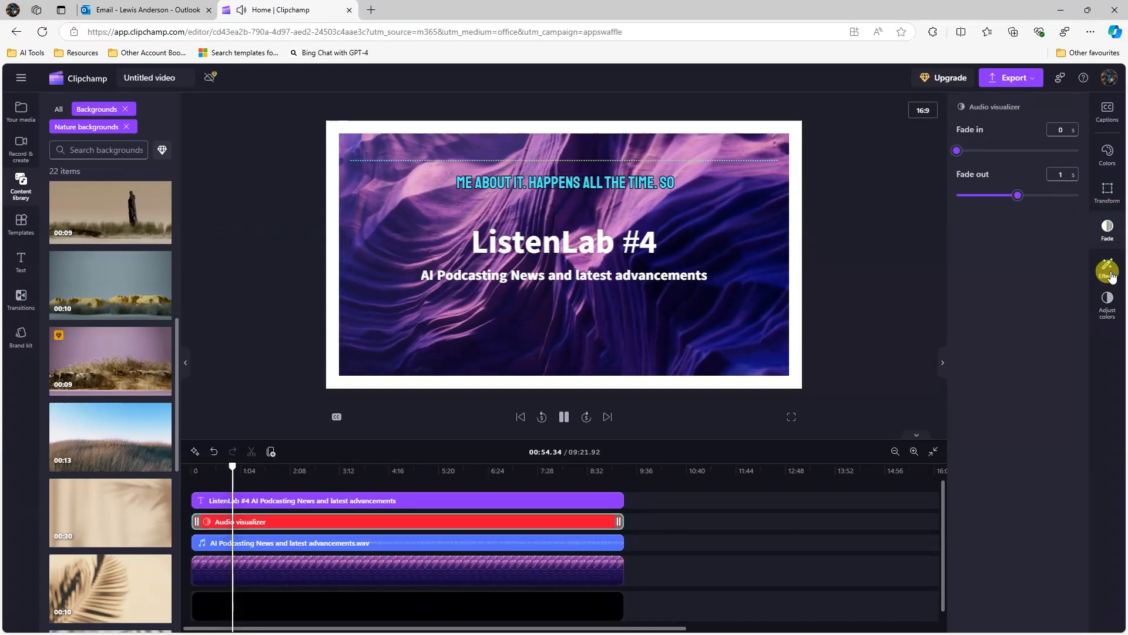
click(1107, 267)
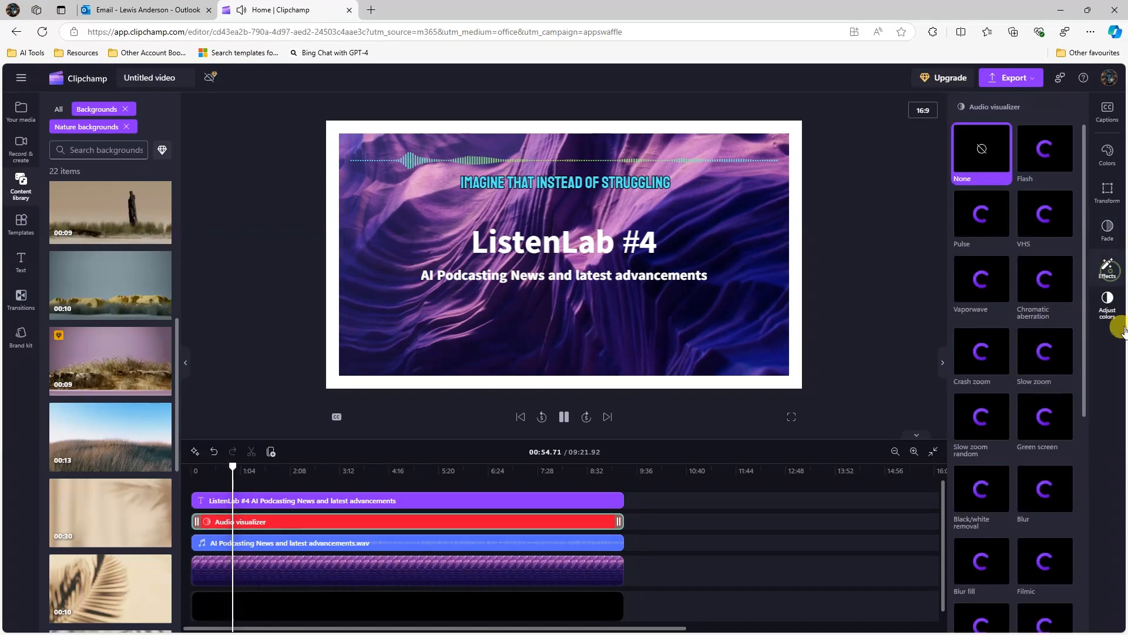
click(940, 365)
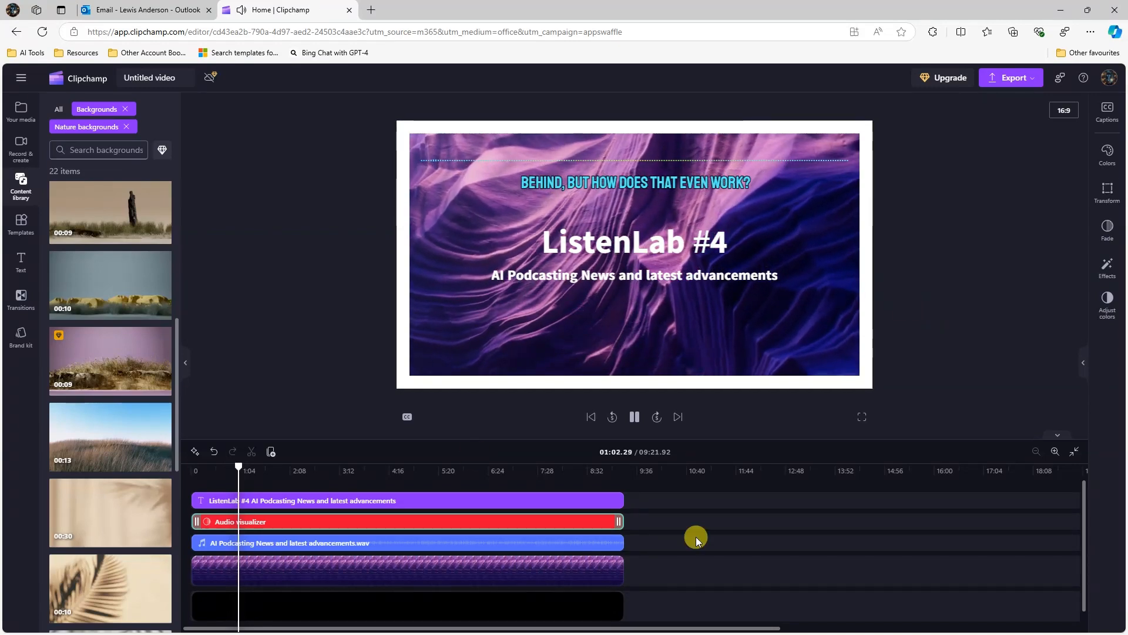
- Pause near 08:55 and switch the content library to Visuals with the Backgrounds filter cleared
click(603, 477)
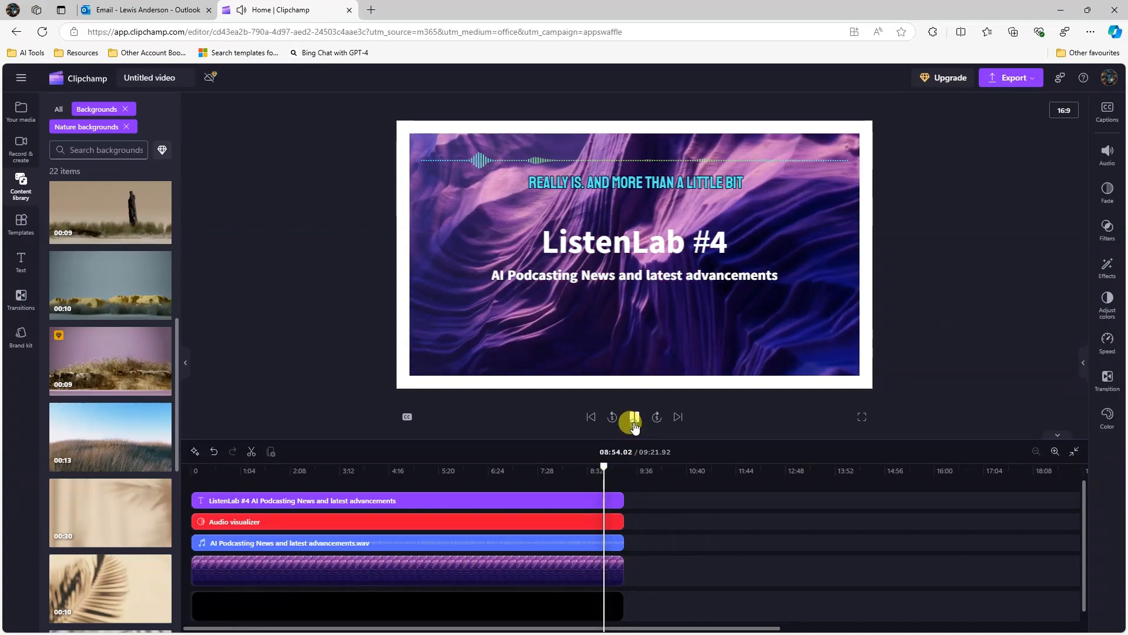
click(634, 417)
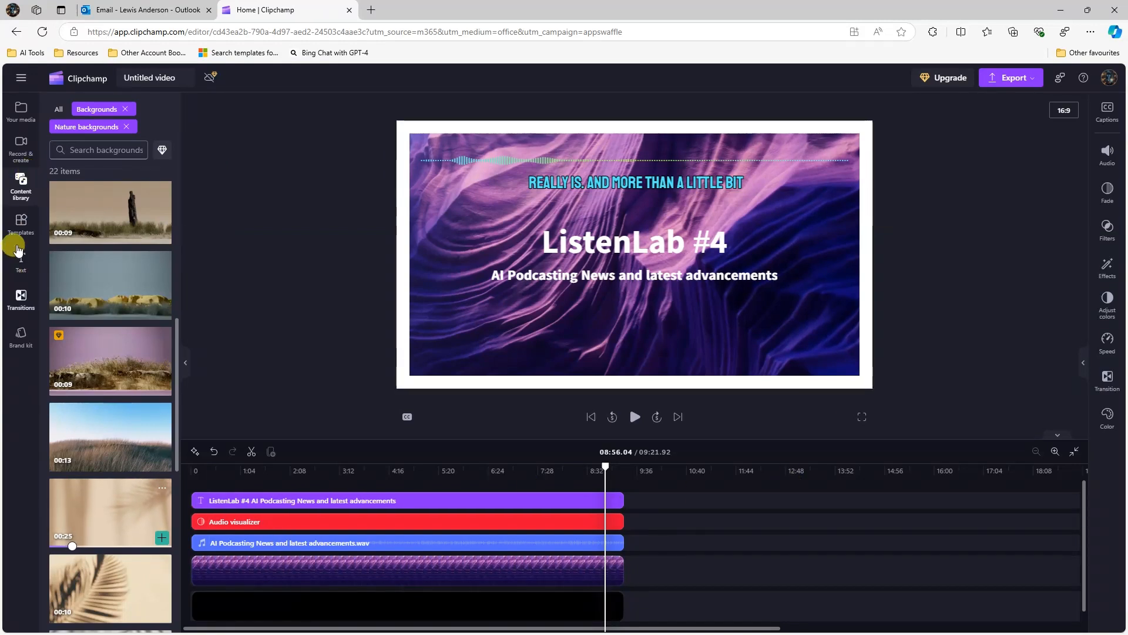
click(21, 147)
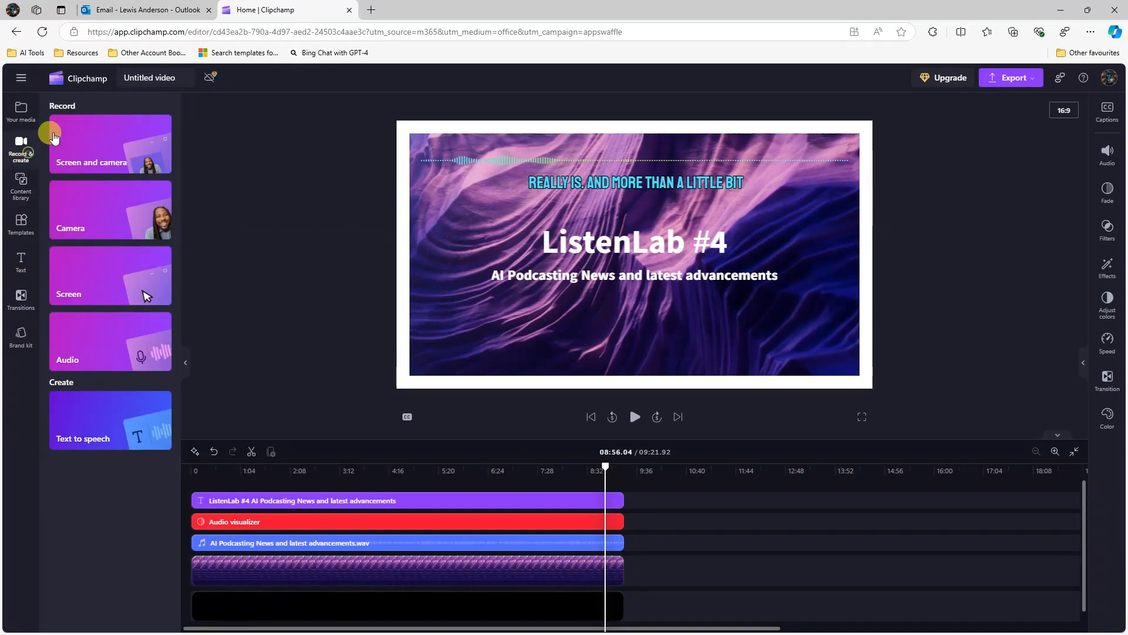
click(22, 112)
click(20, 187)
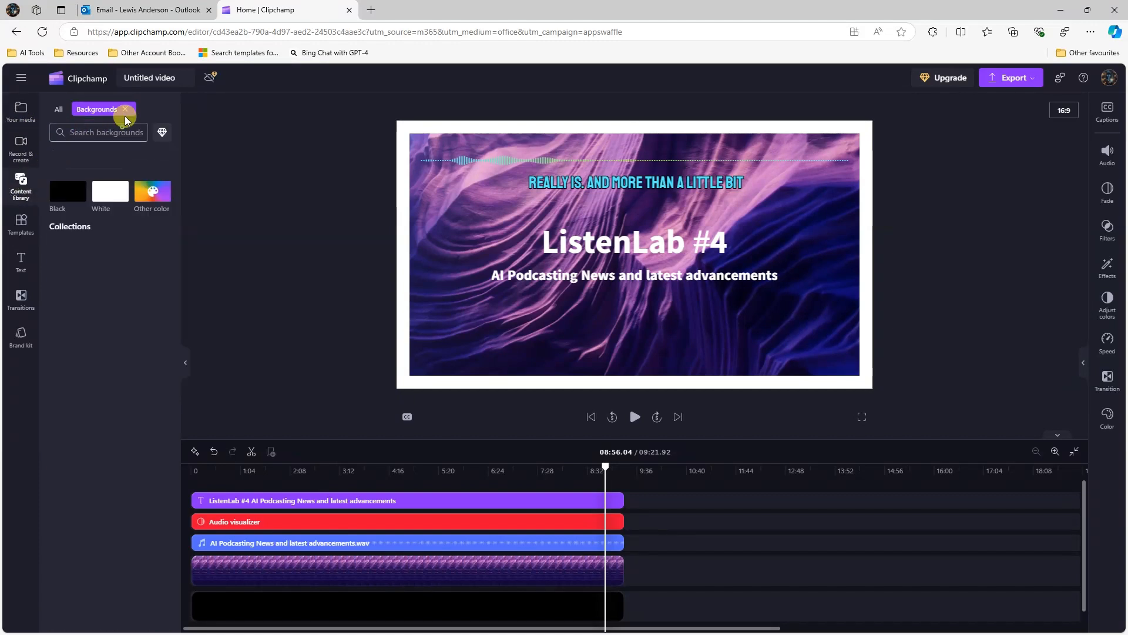
click(125, 109)
click(136, 108)
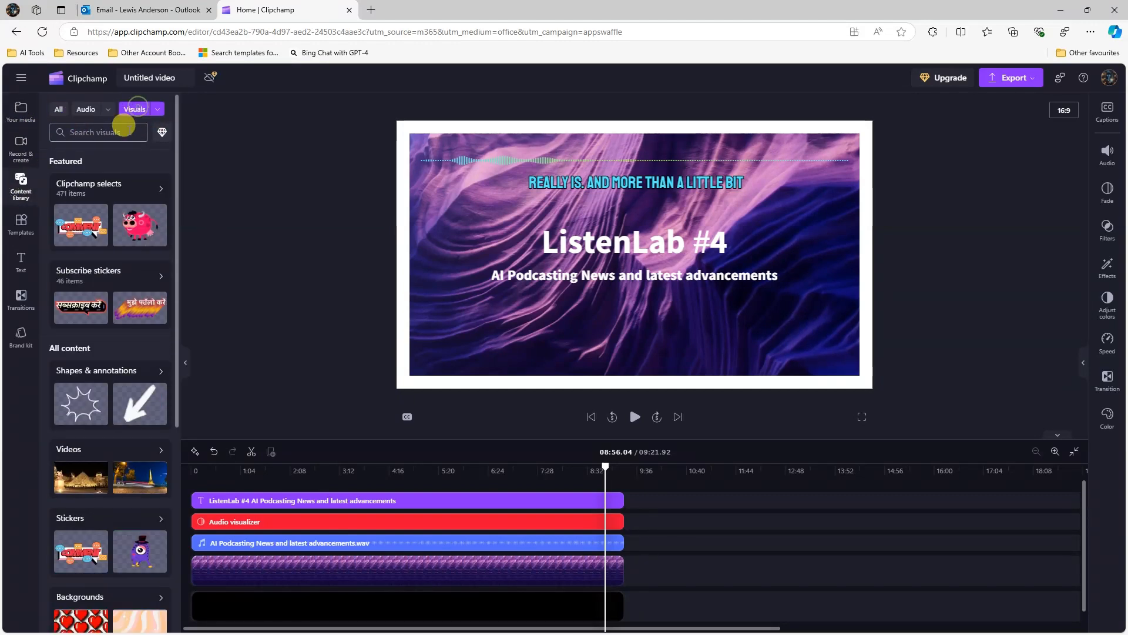
- Search the visuals library for 'Intro' and narrow the results to Videos
click(125, 133)
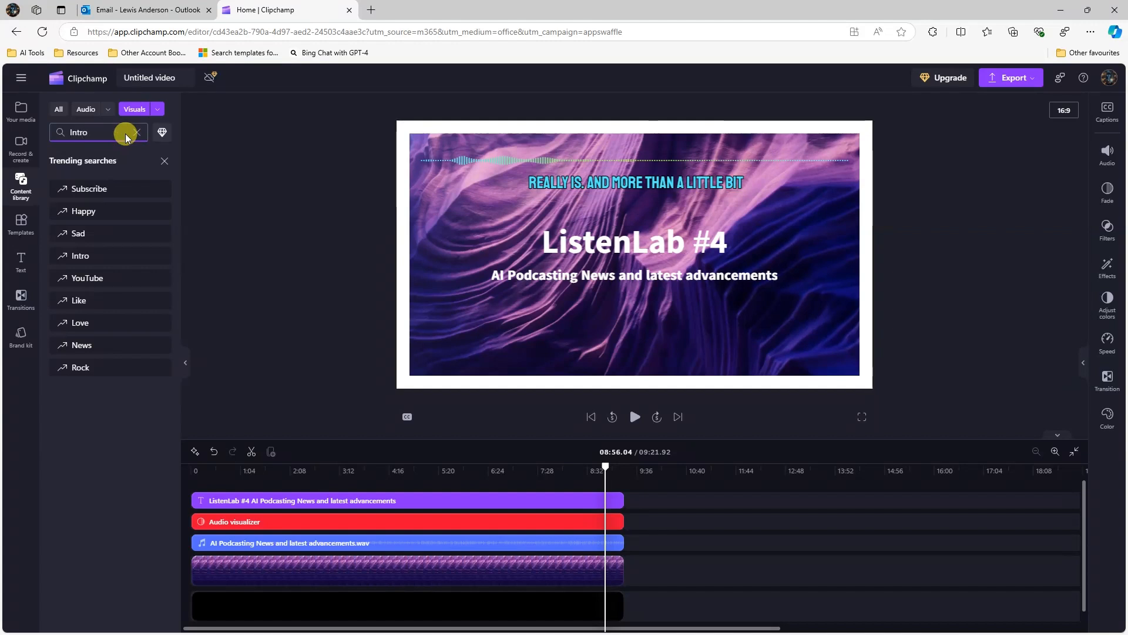
text(Intro)
key(Return)
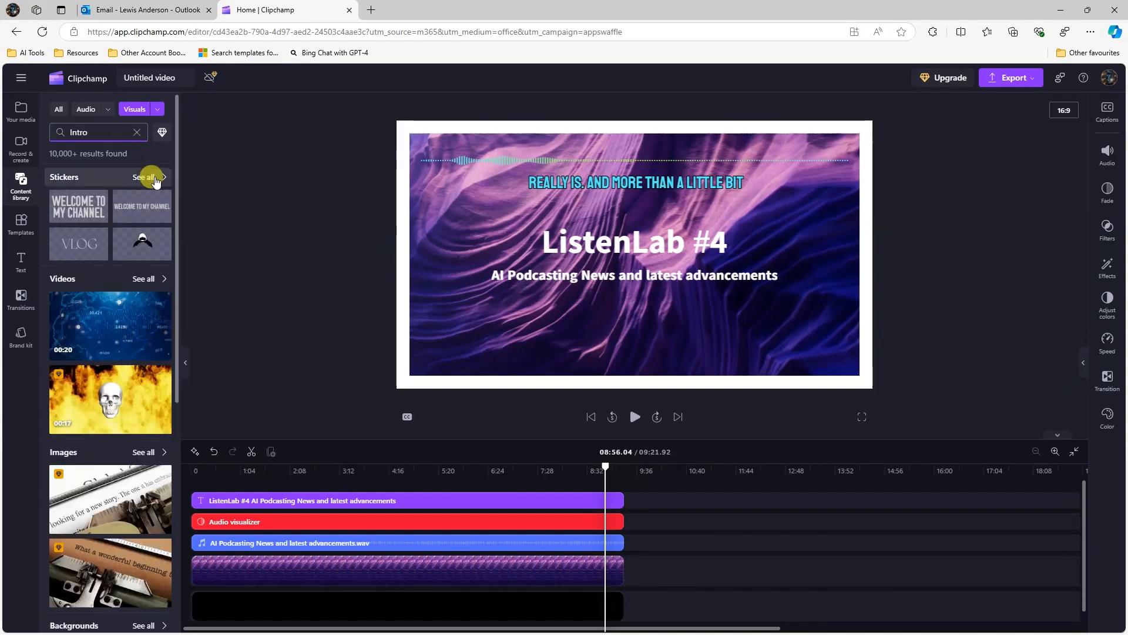
mouse_move(134, 317)
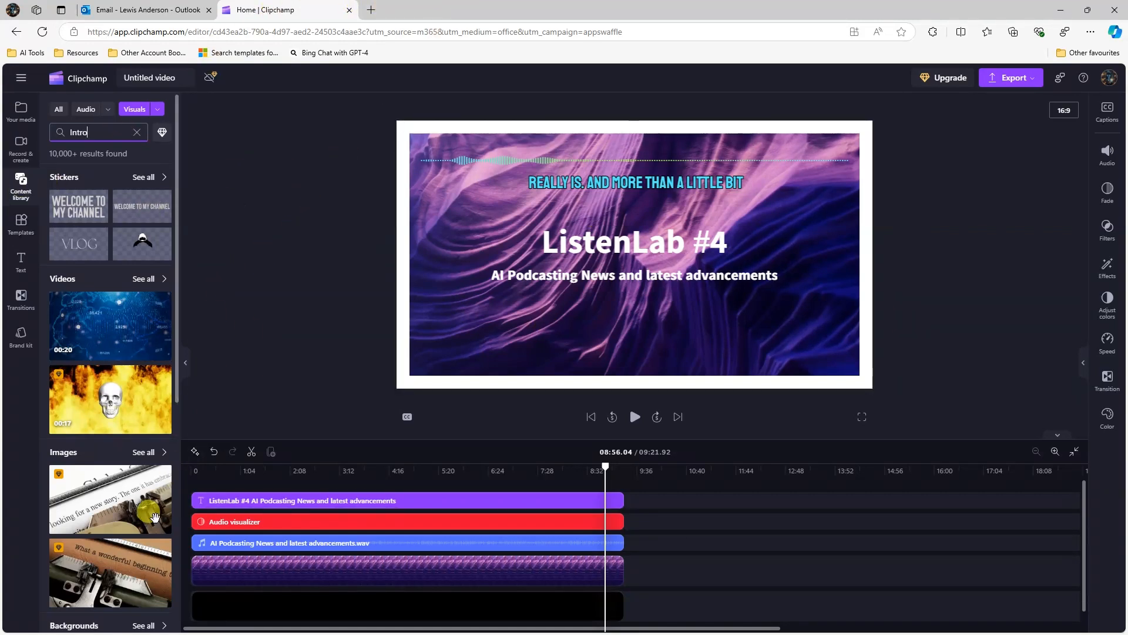
scroll(119, 366, down, 6)
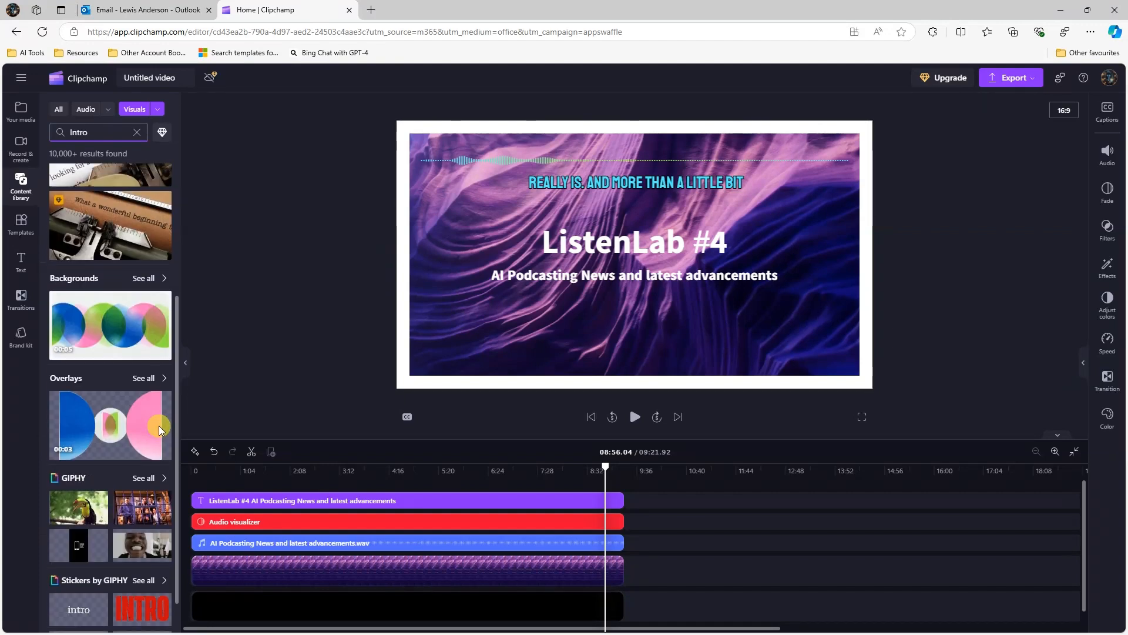
scroll(118, 470, down, 1)
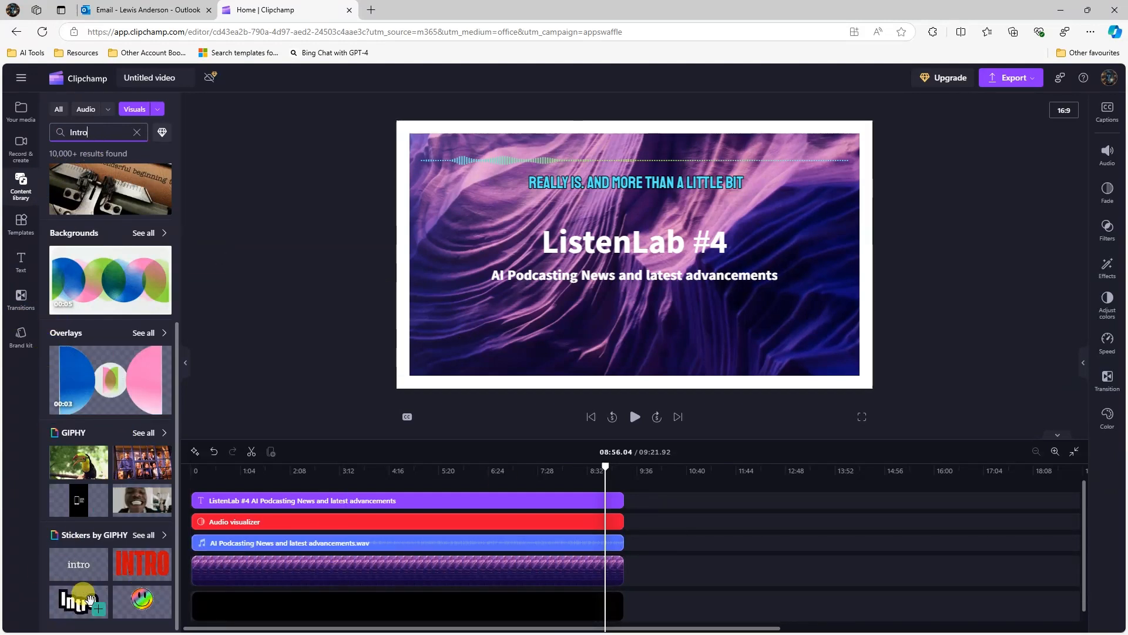
scroll(123, 453, up, 6)
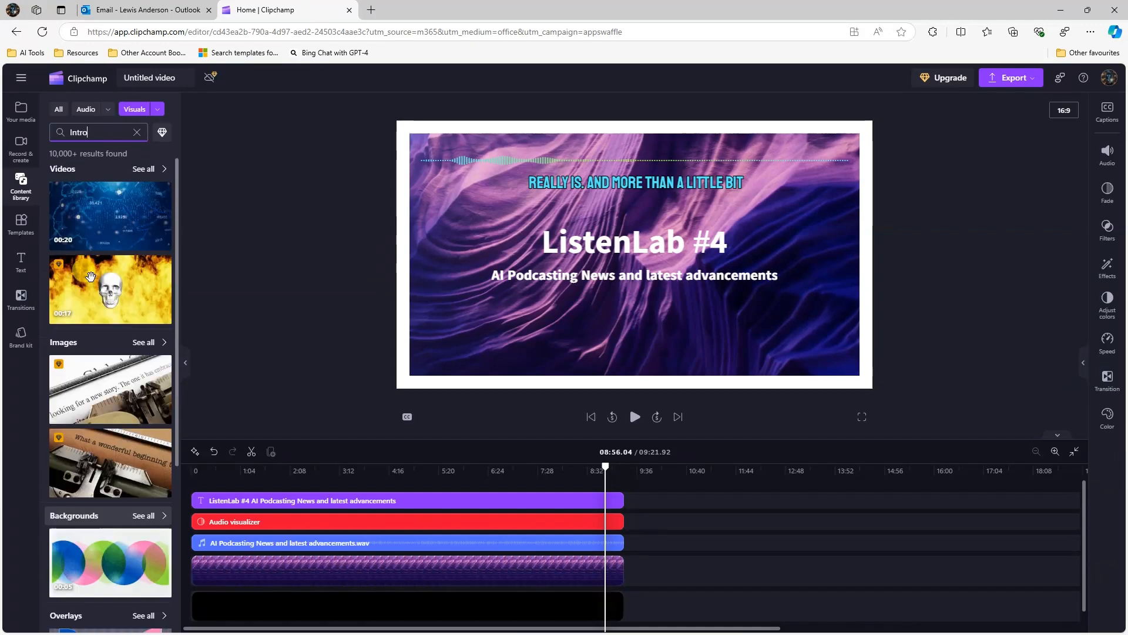
click(157, 107)
click(74, 209)
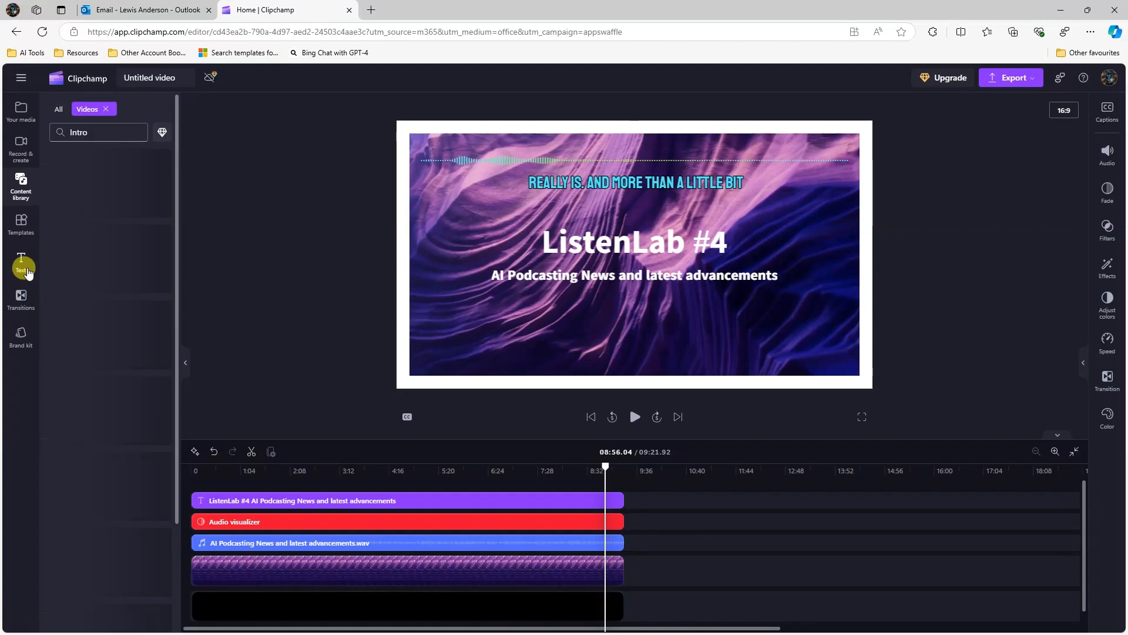
- Search the template library for 'intro'
click(21, 222)
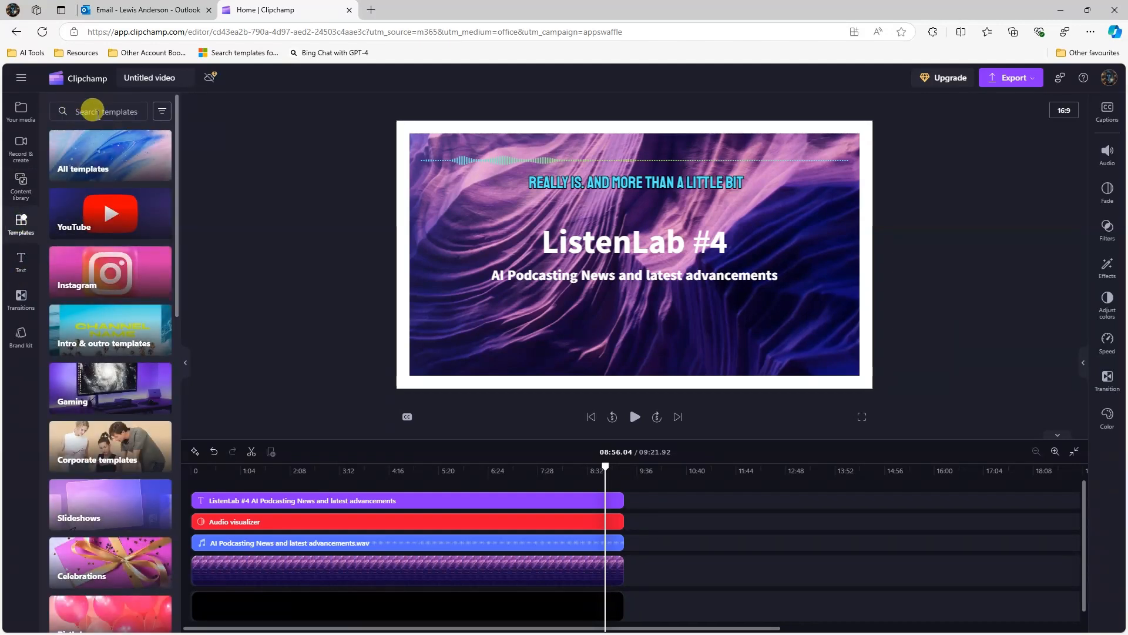
click(93, 110)
text(intro)
key(Return)
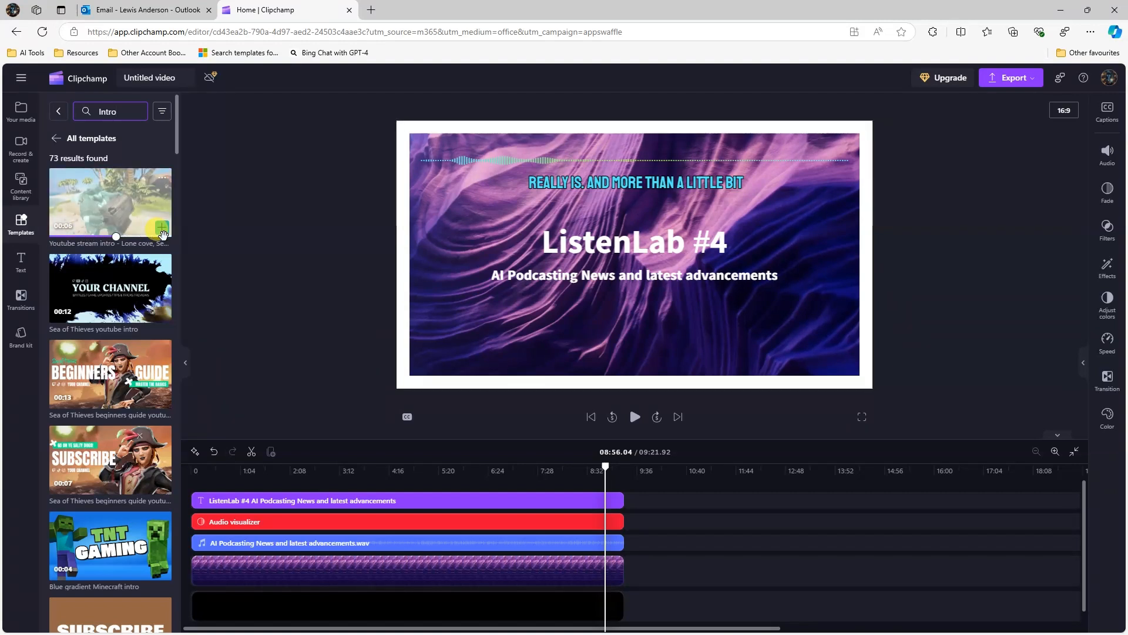
mouse_move(121, 295)
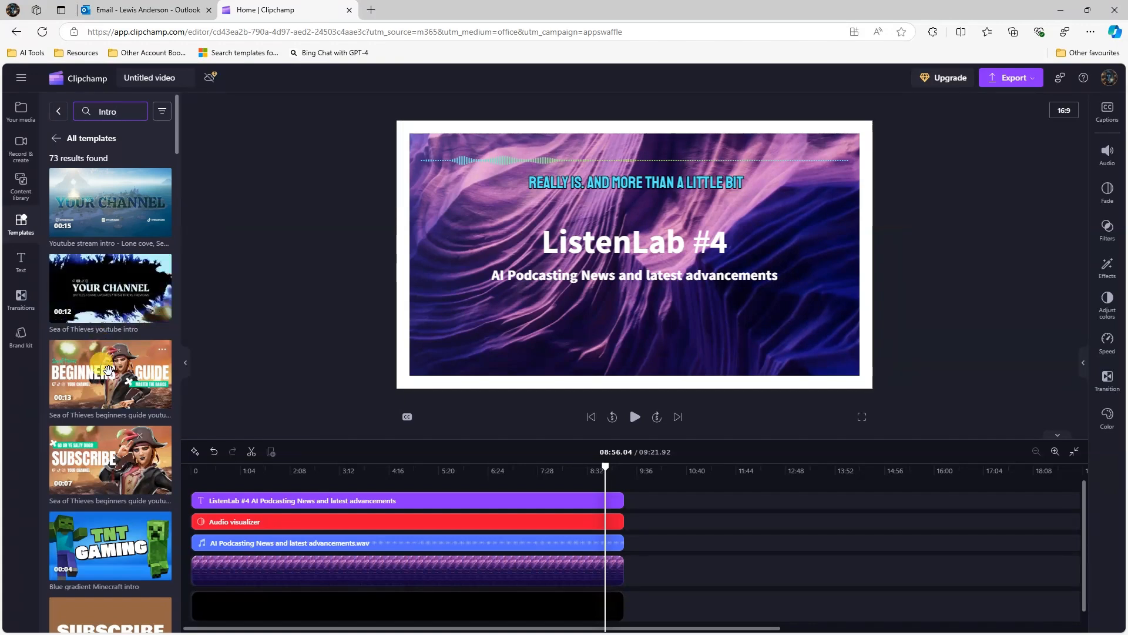
mouse_move(116, 469)
- Scroll through the 73 intro template results, including Corporate tech team intro
scroll(116, 468, down, 5)
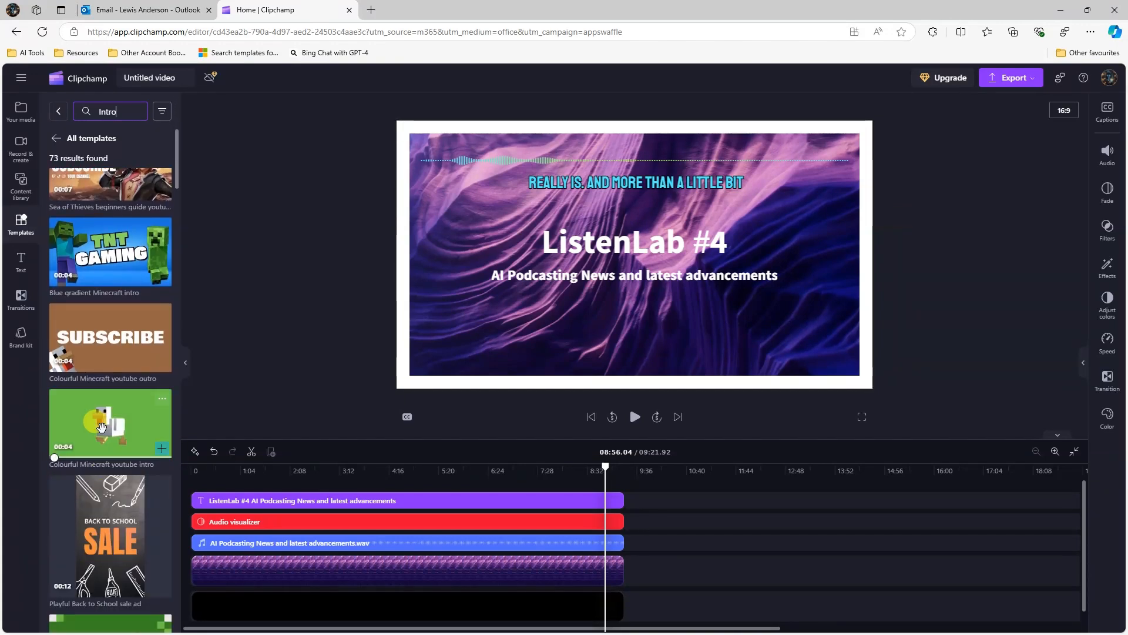
mouse_move(127, 351)
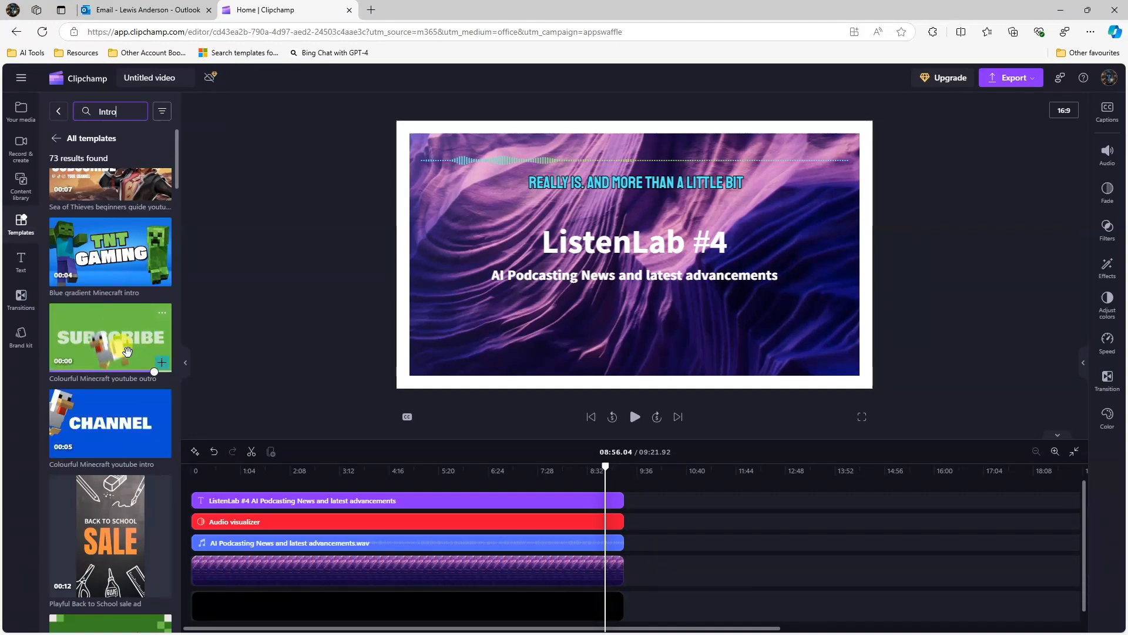
mouse_move(65, 410)
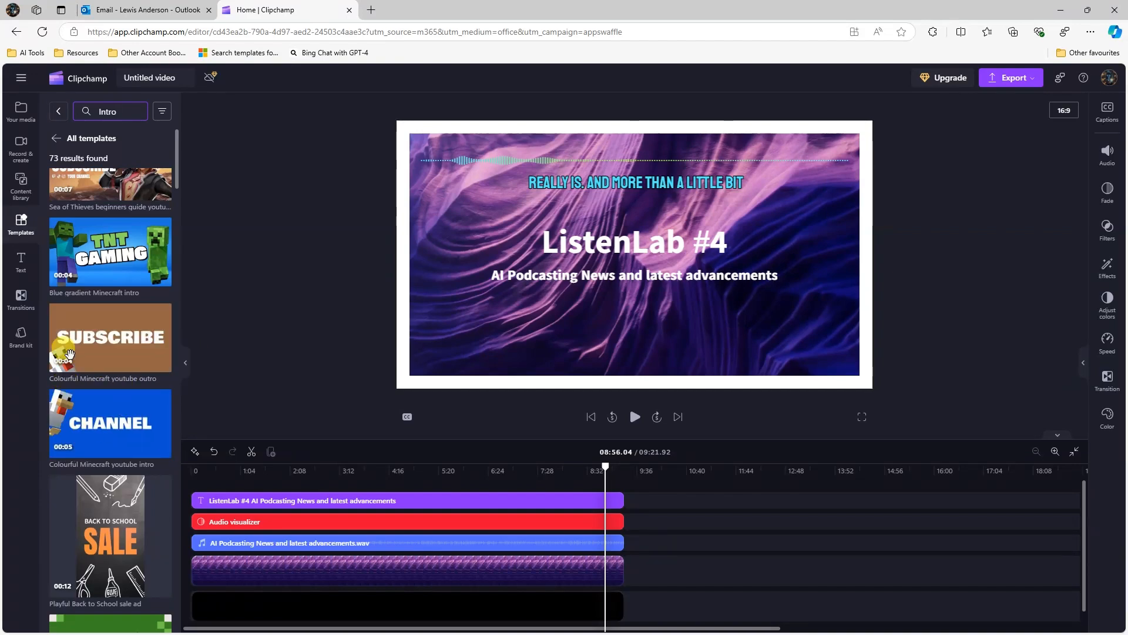
scroll(117, 462, down, 1)
scroll(117, 462, down, 8)
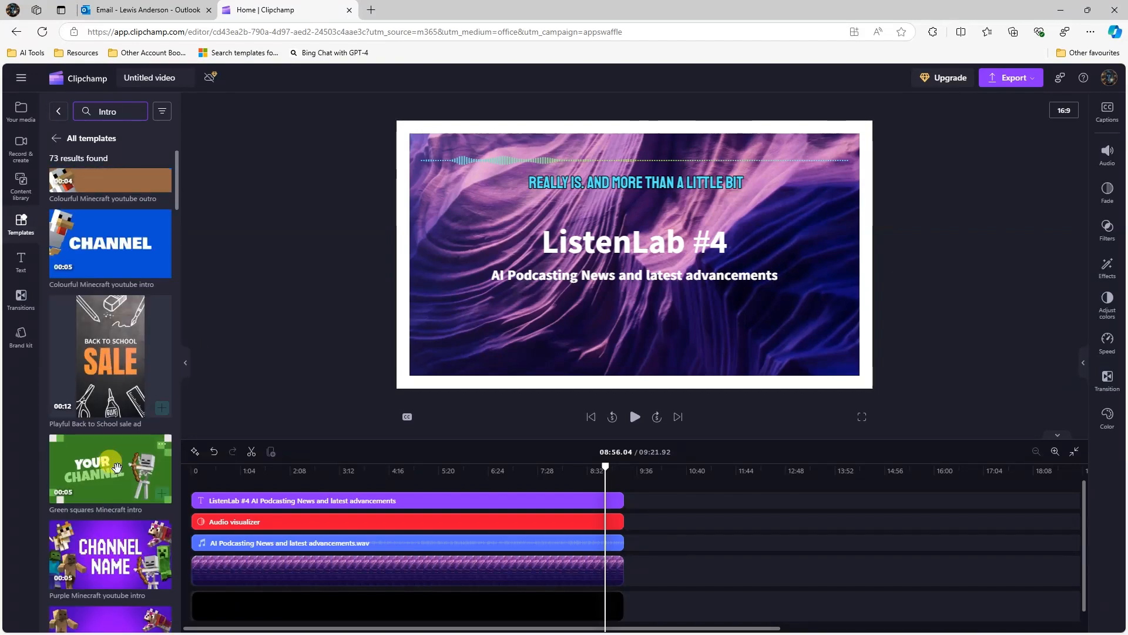
scroll(119, 493, down, 8)
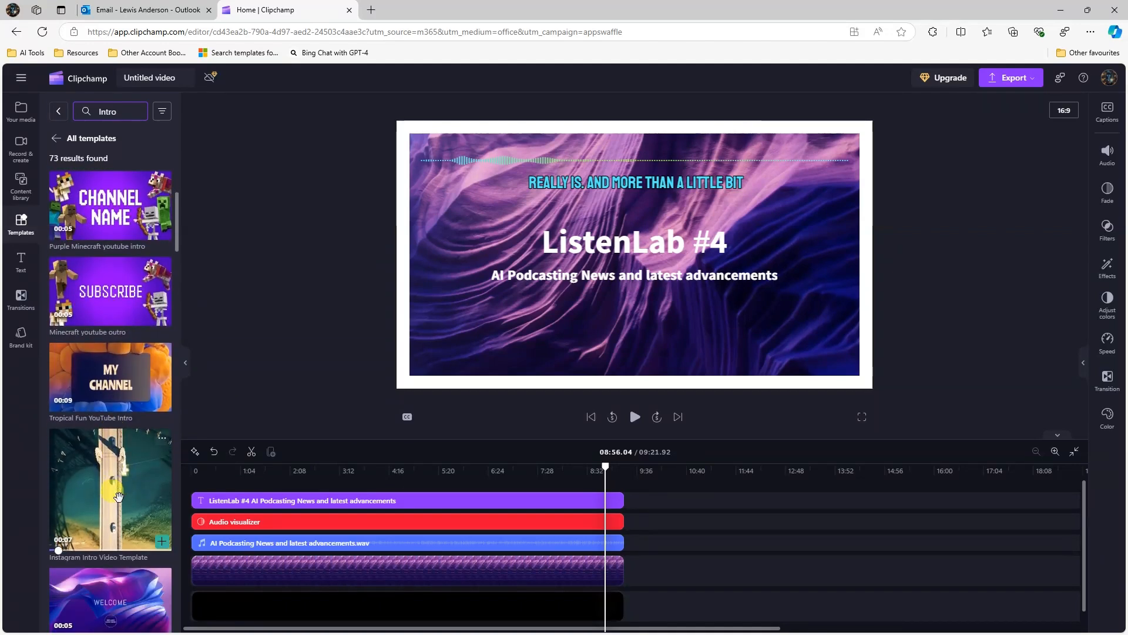
scroll(119, 499, down, 7)
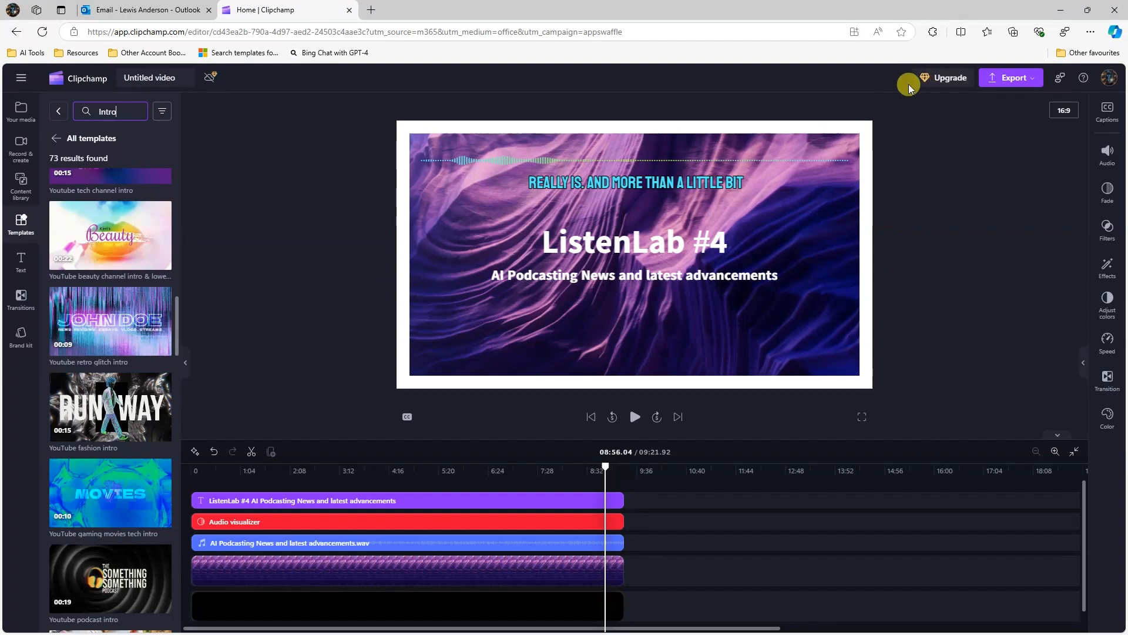
scroll(114, 525, down, 13)
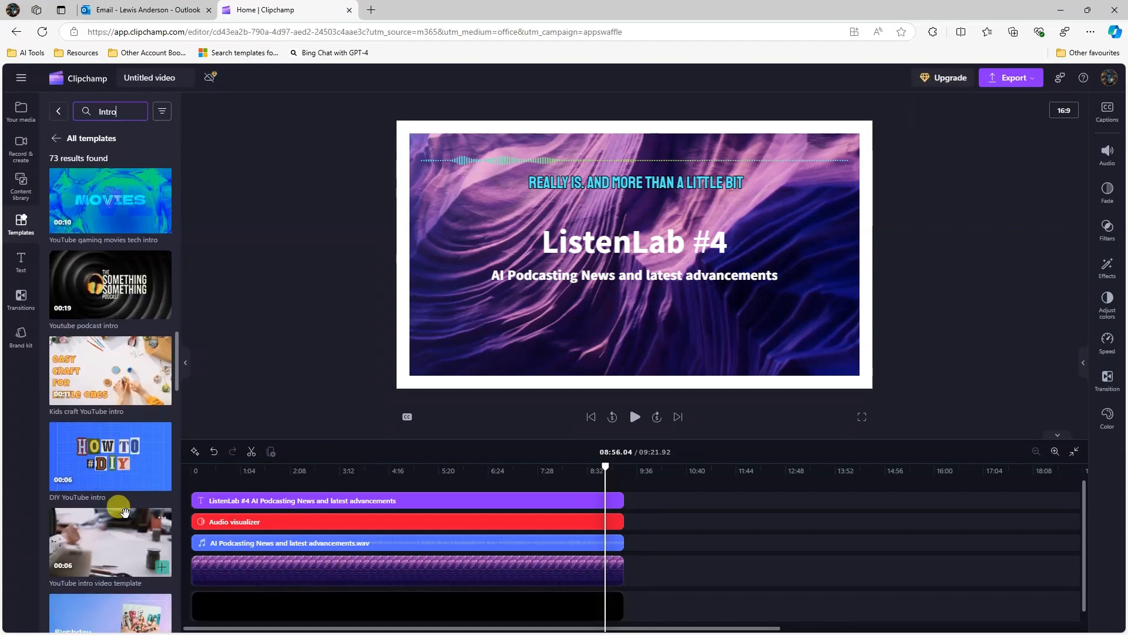
scroll(125, 500, down, 3)
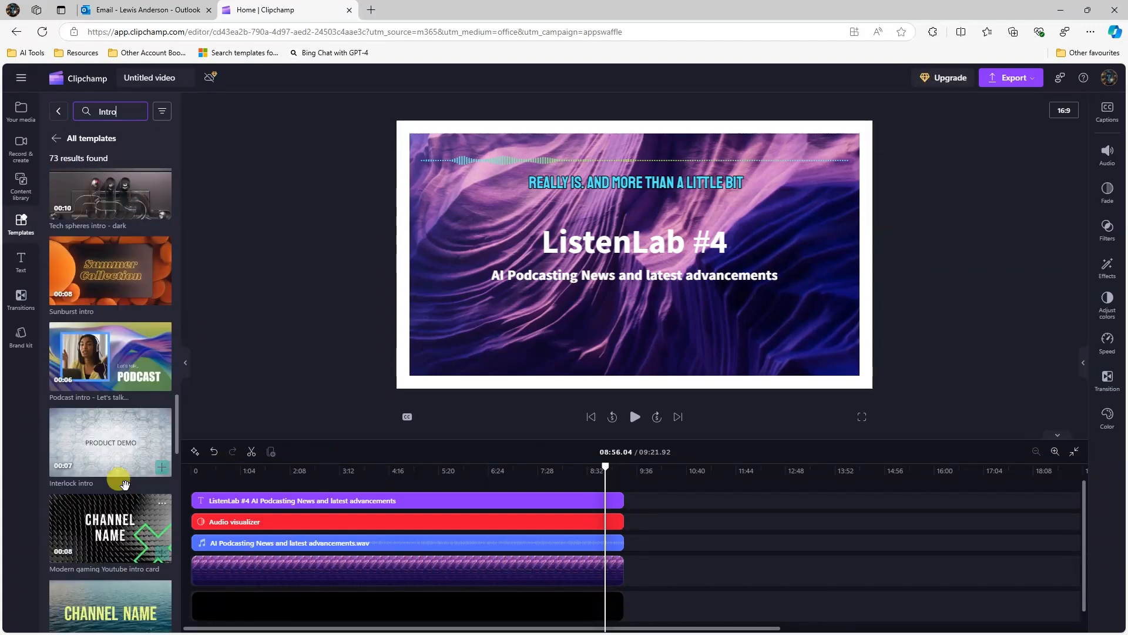
scroll(95, 410, down, 14)
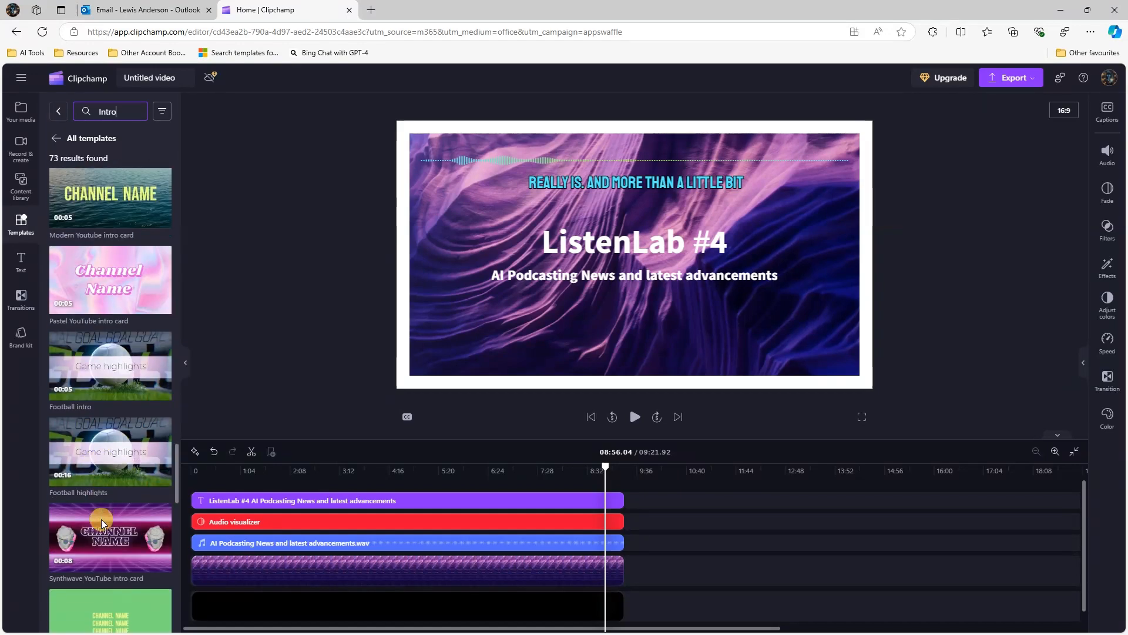
scroll(101, 522, down, 14)
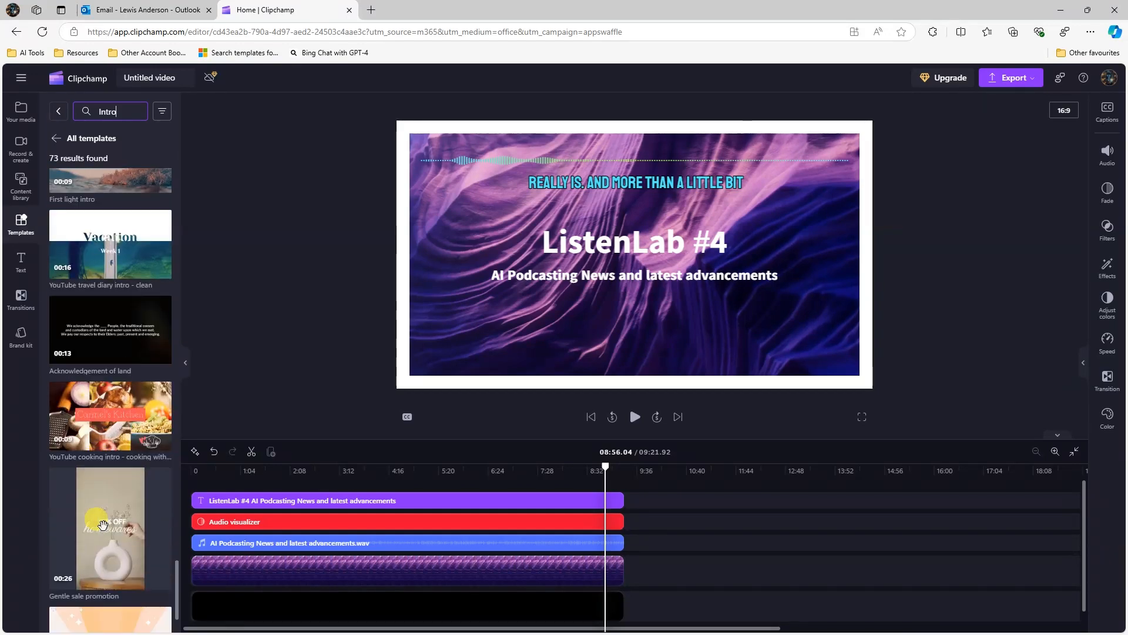
scroll(103, 524, down, 7)
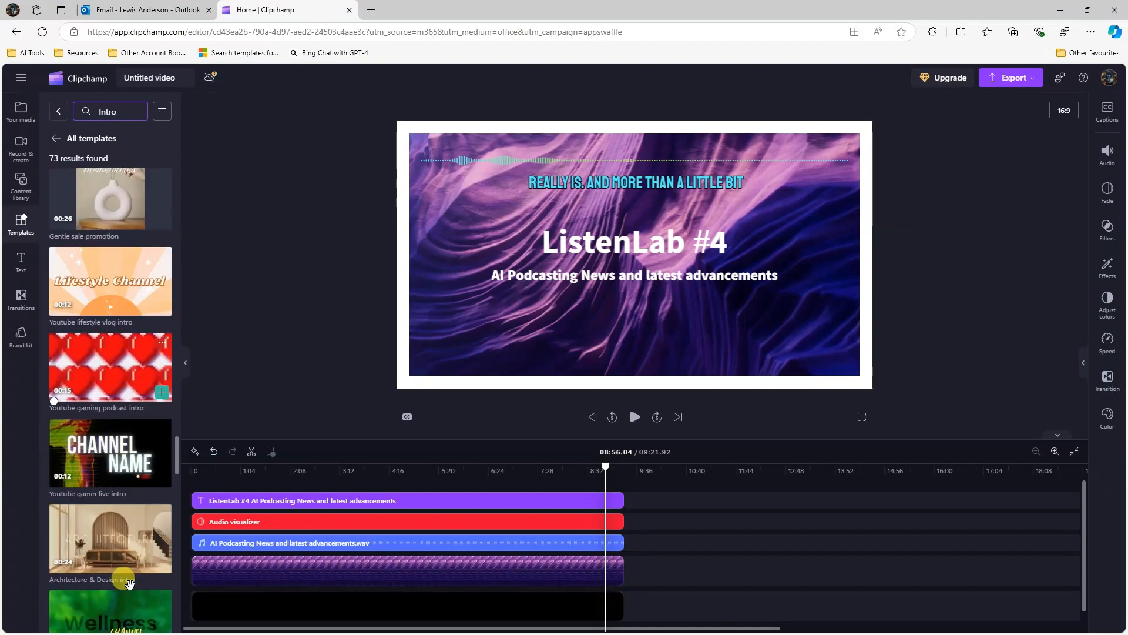
scroll(129, 584, up, 15)
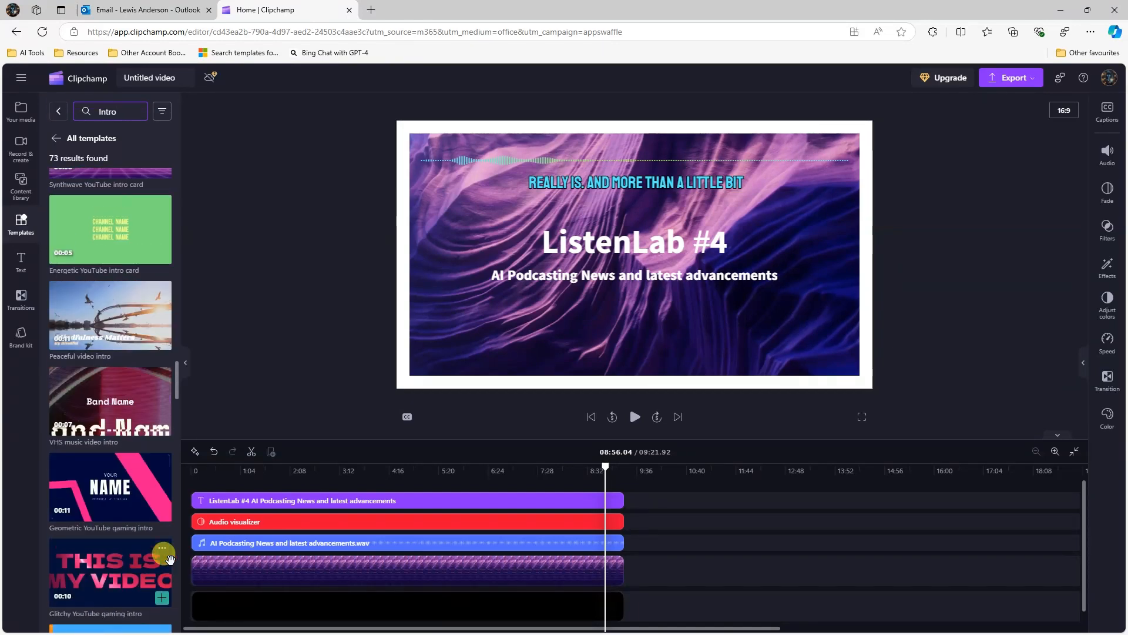
scroll(133, 393, up, 10)
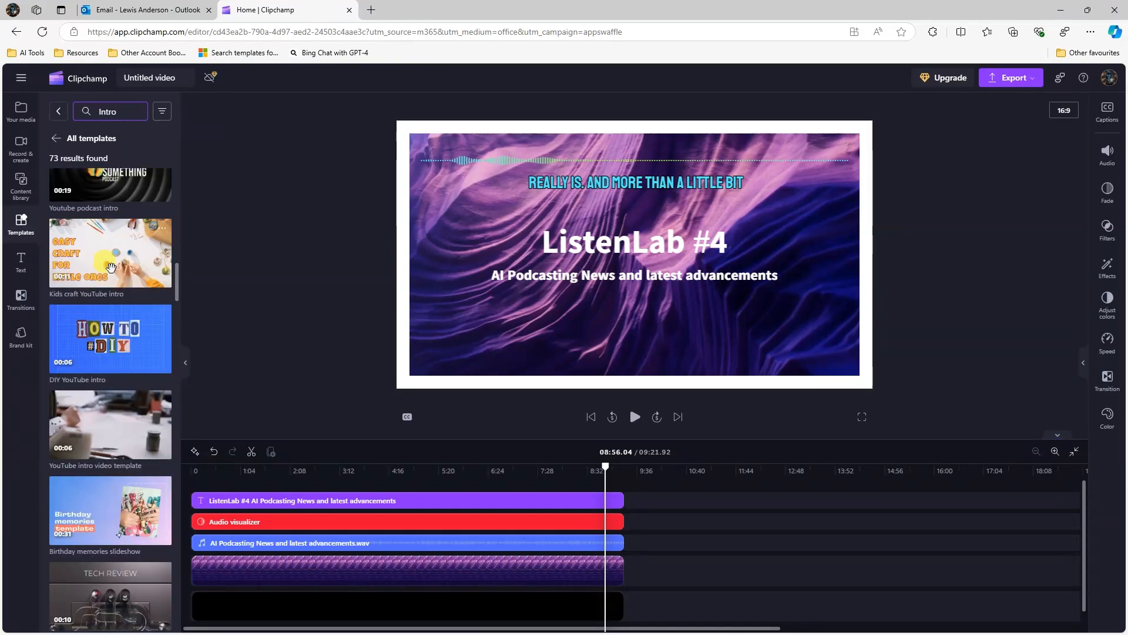
scroll(106, 456, down, 7)
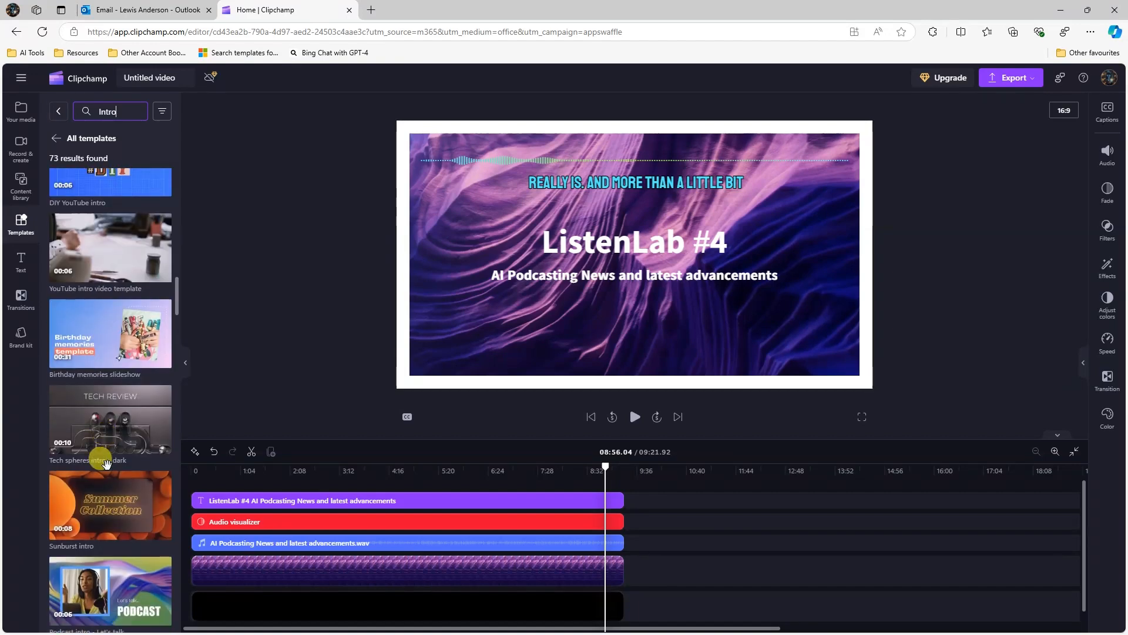
scroll(109, 468, down, 7)
scroll(99, 261, up, 4)
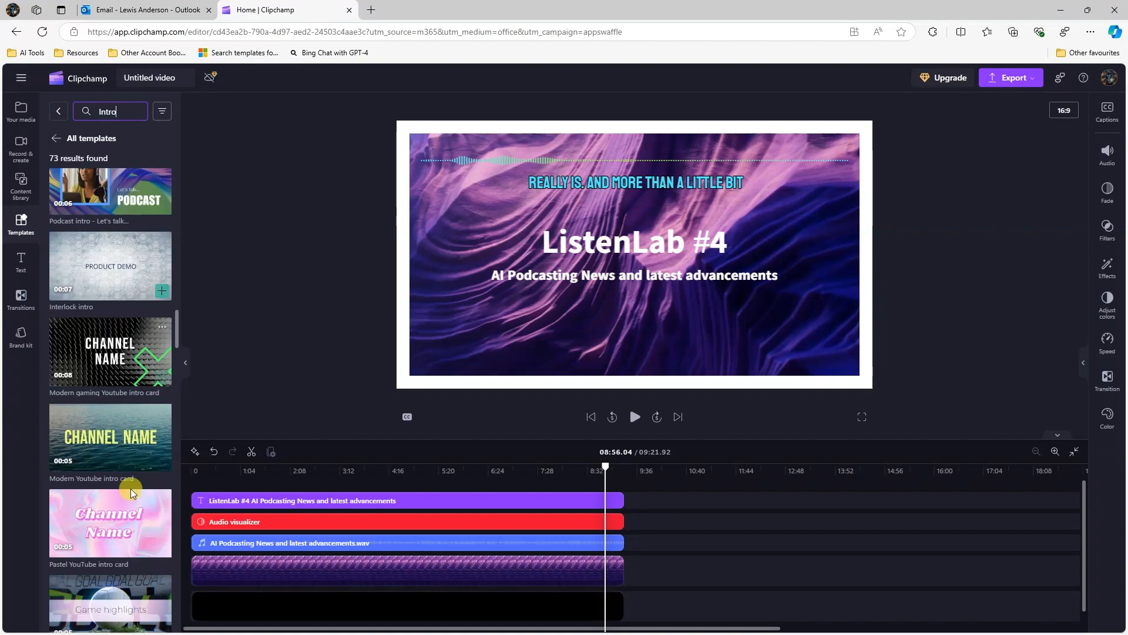
scroll(126, 569, down, 2)
scroll(149, 535, down, 8)
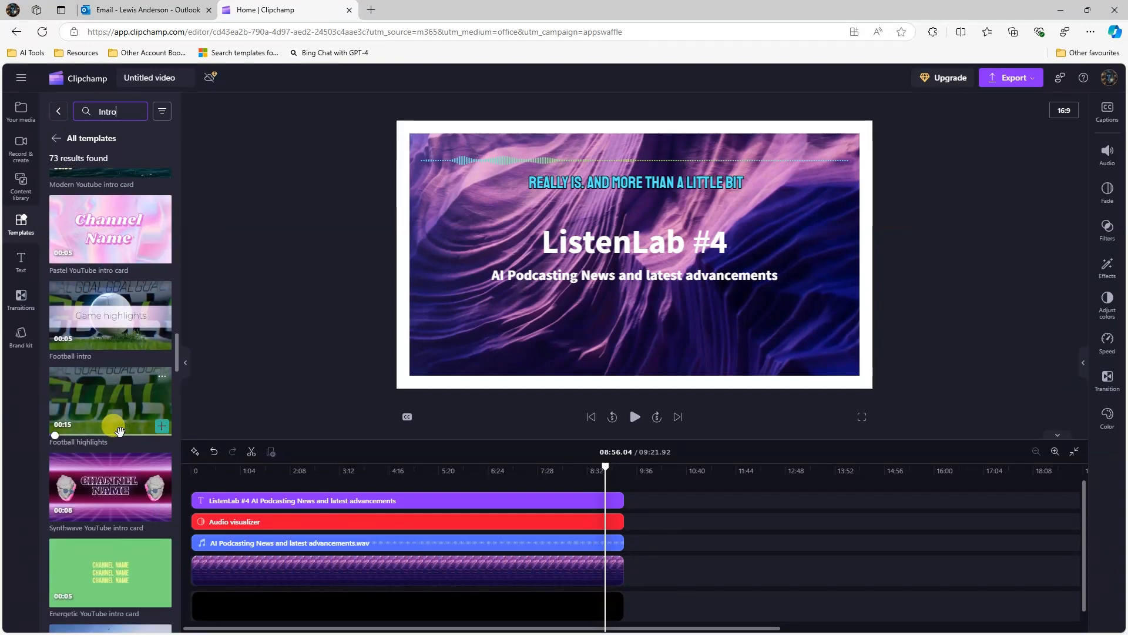
scroll(124, 541, down, 6)
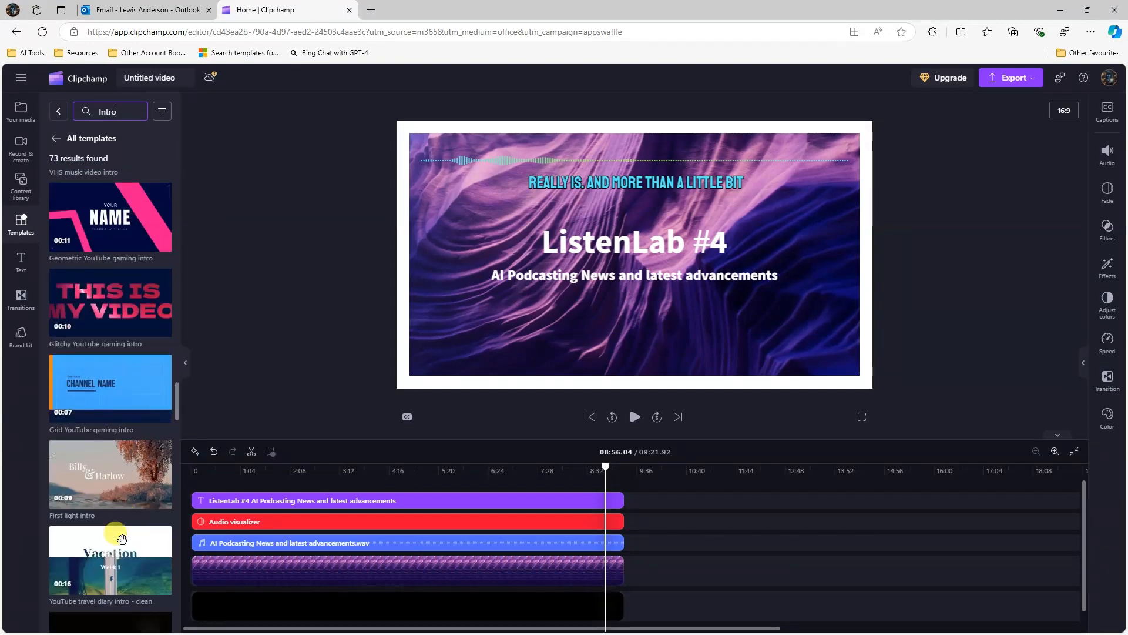
scroll(123, 542, down, 10)
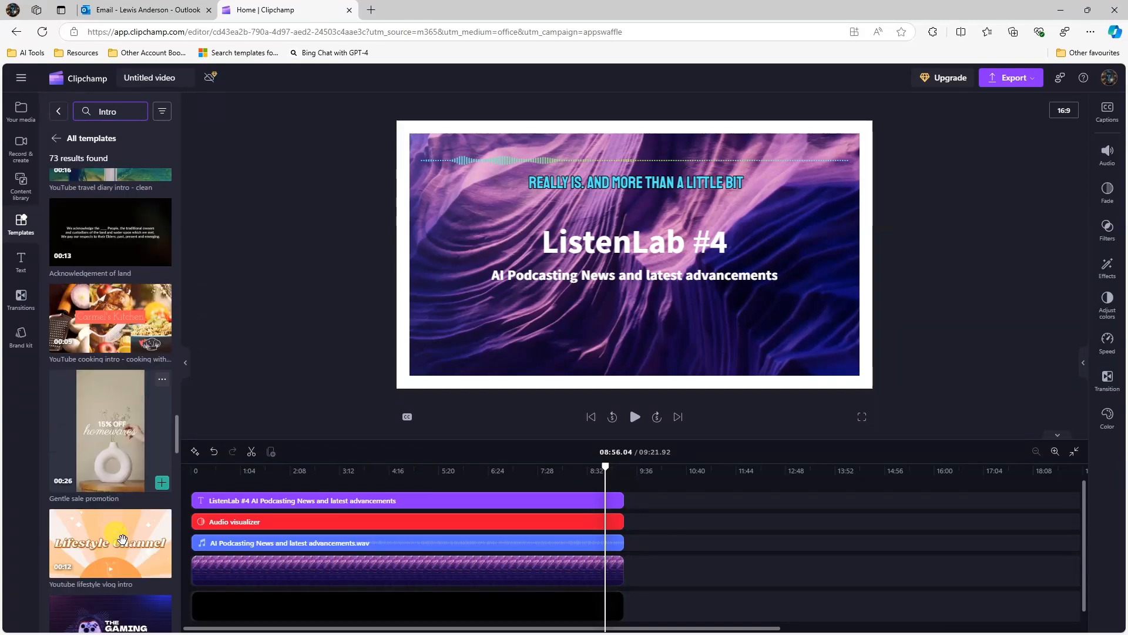
scroll(121, 537, down, 10)
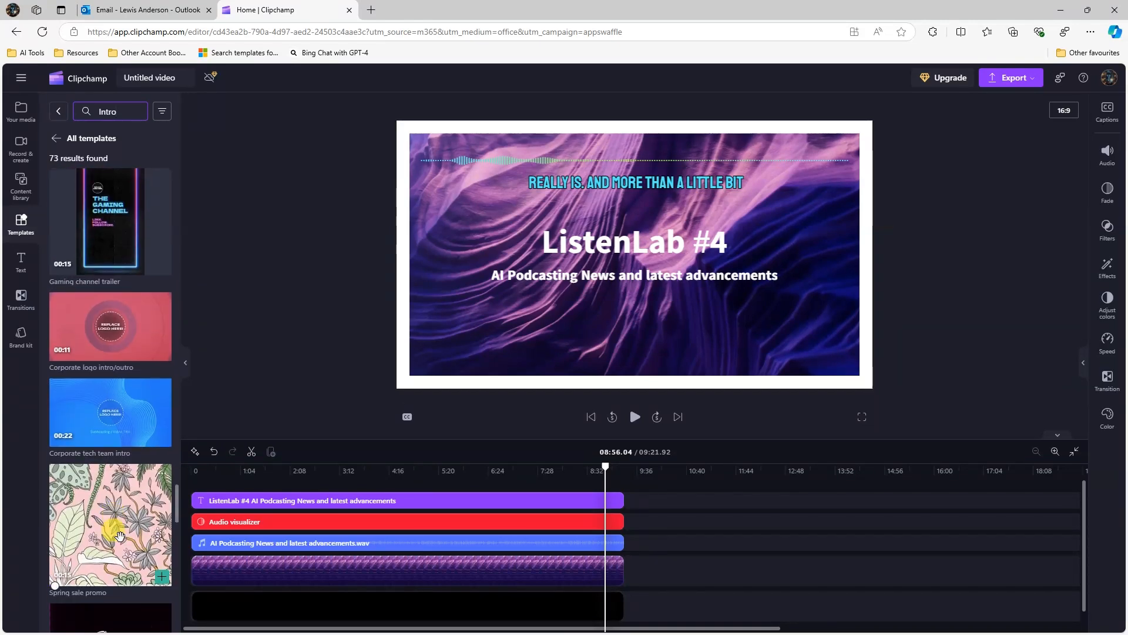
scroll(114, 394, up, 6)
mouse_move(104, 504)
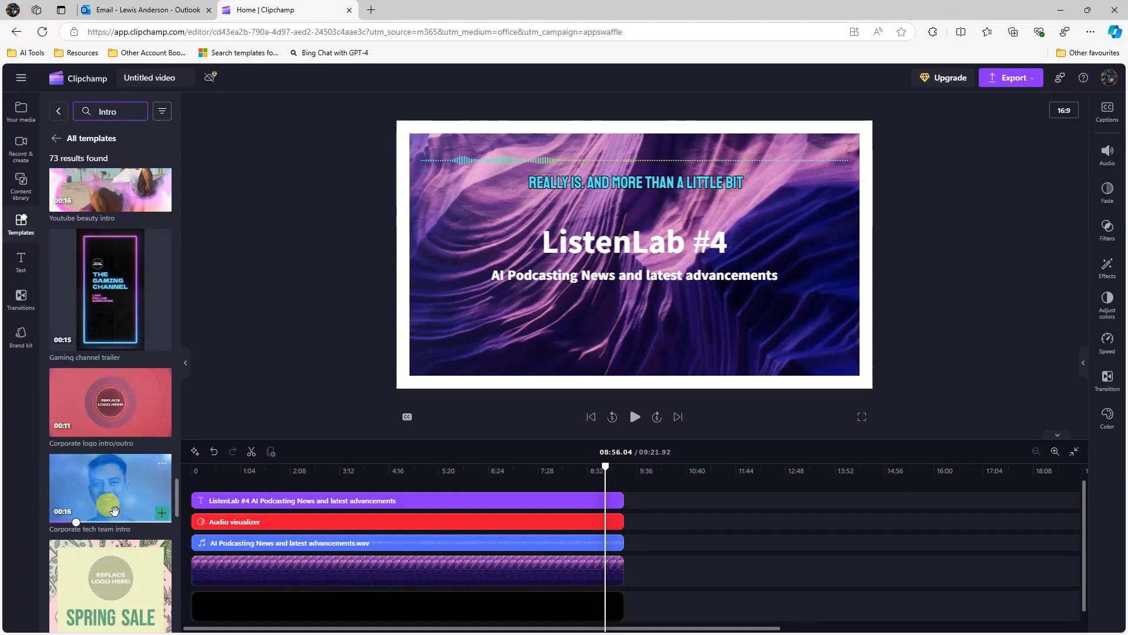
- Play the video's ending from the closing ListenLab #4 title
click(593, 417)
click(641, 417)
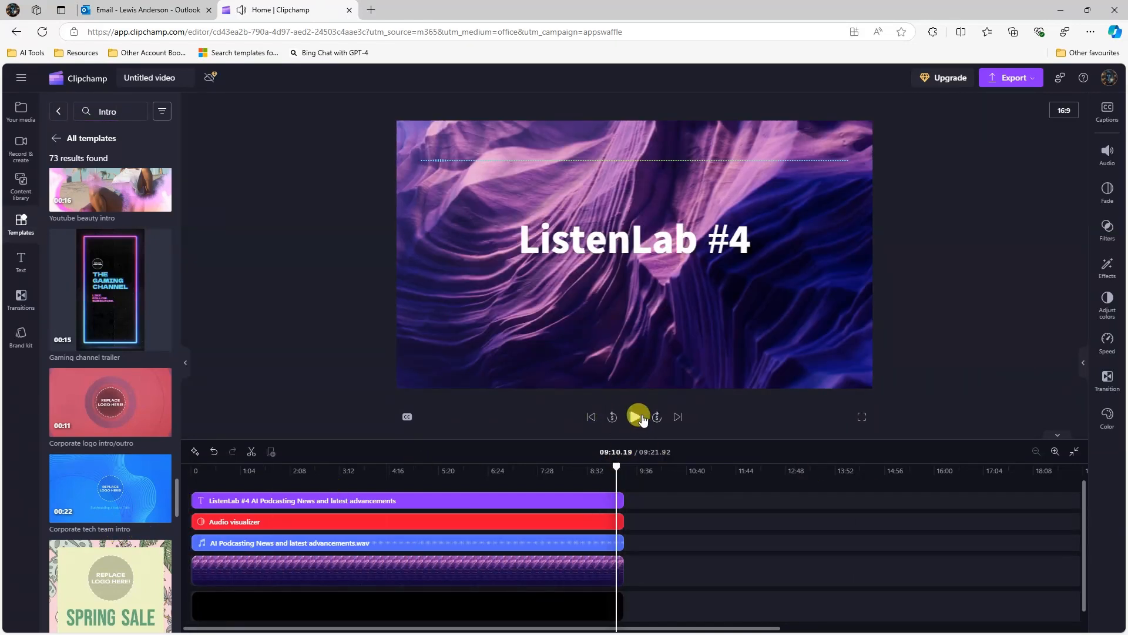
click(634, 417)
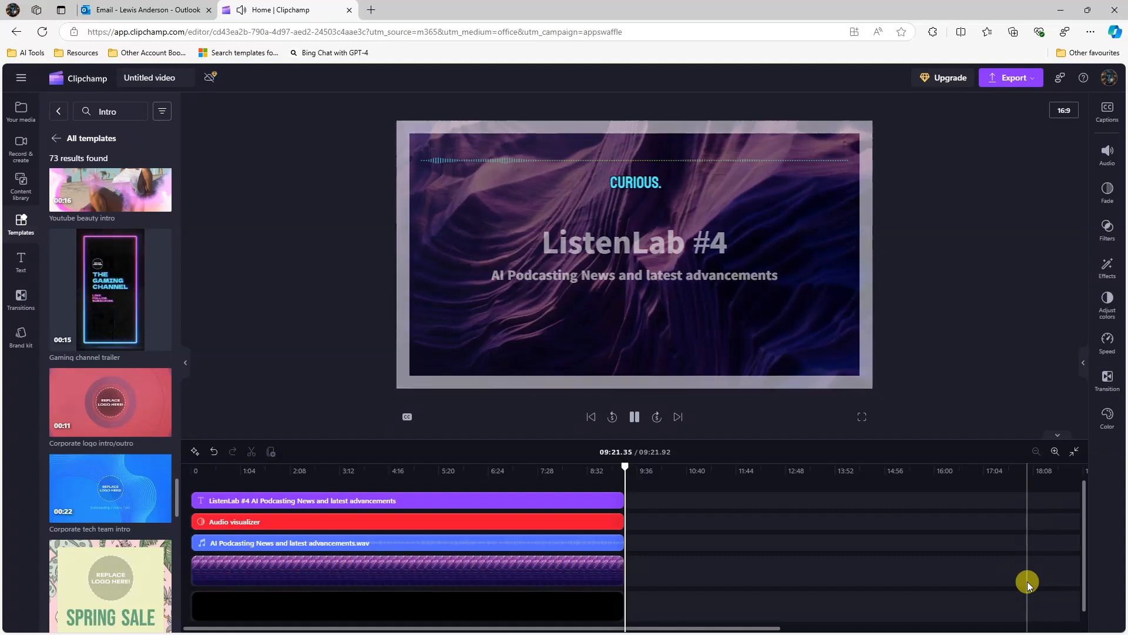
- Trim the black bottom-track clip shorter so the video runs 09:43.17, then replay the ending
click(622, 611)
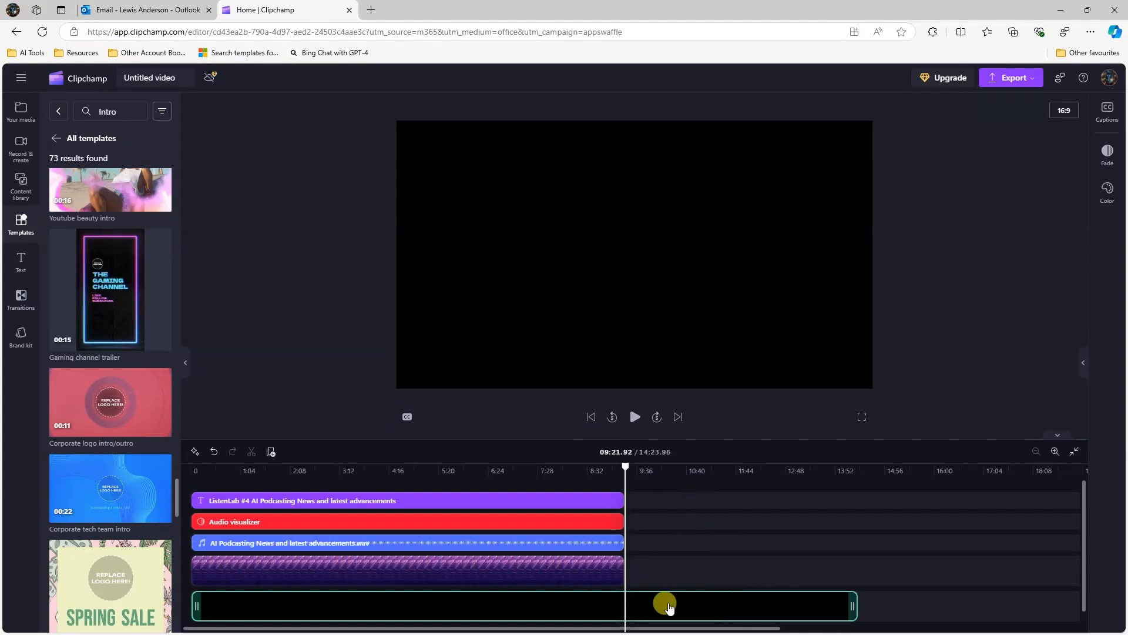
click(682, 618)
drag(851, 610, 849, 604)
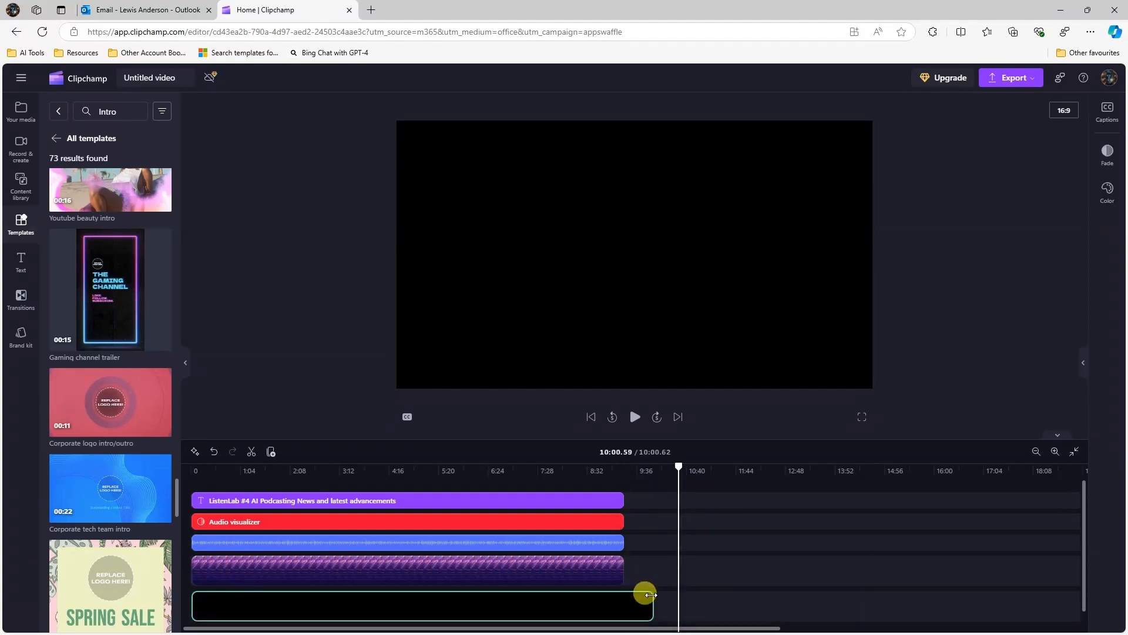
click(626, 478)
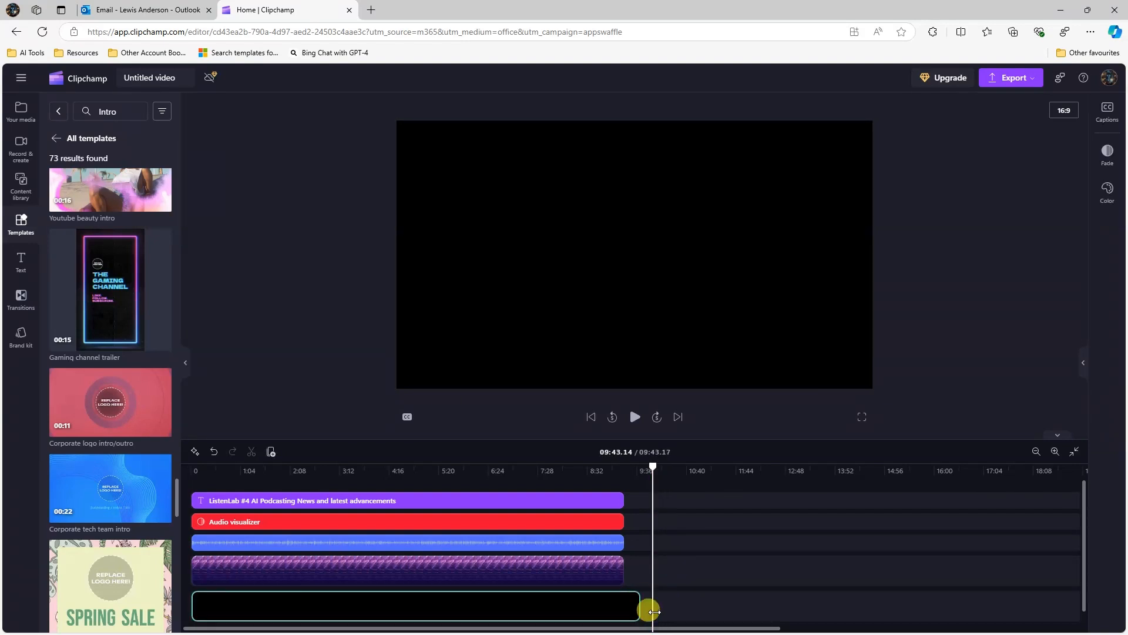
click(635, 416)
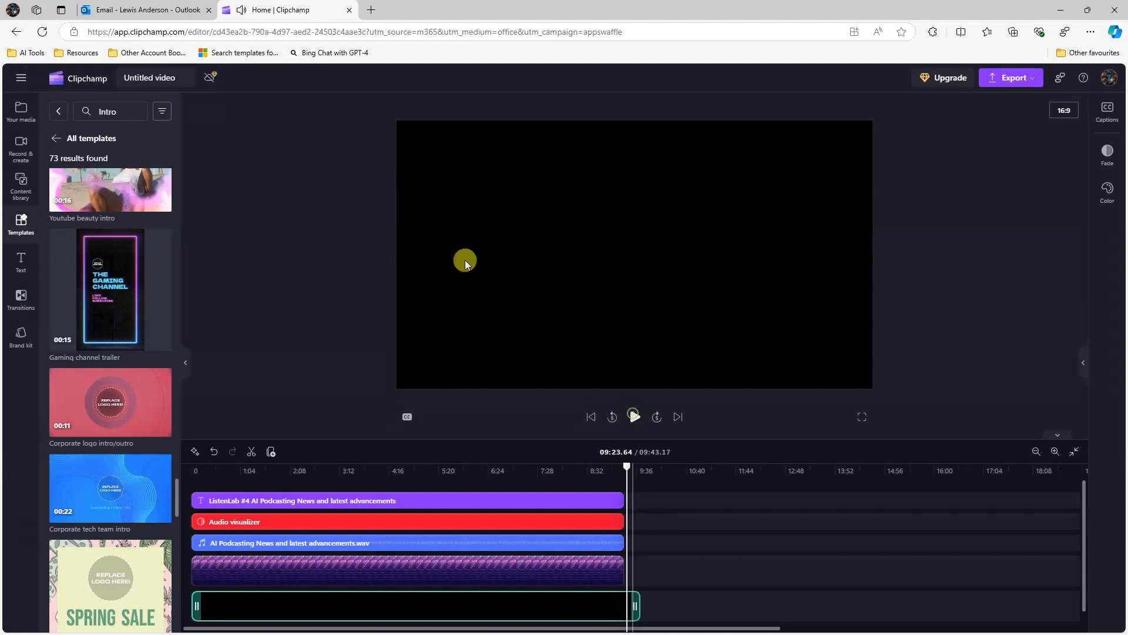
- Import PodCast Intro.mp4 from the Downloads folder into the media library
click(23, 145)
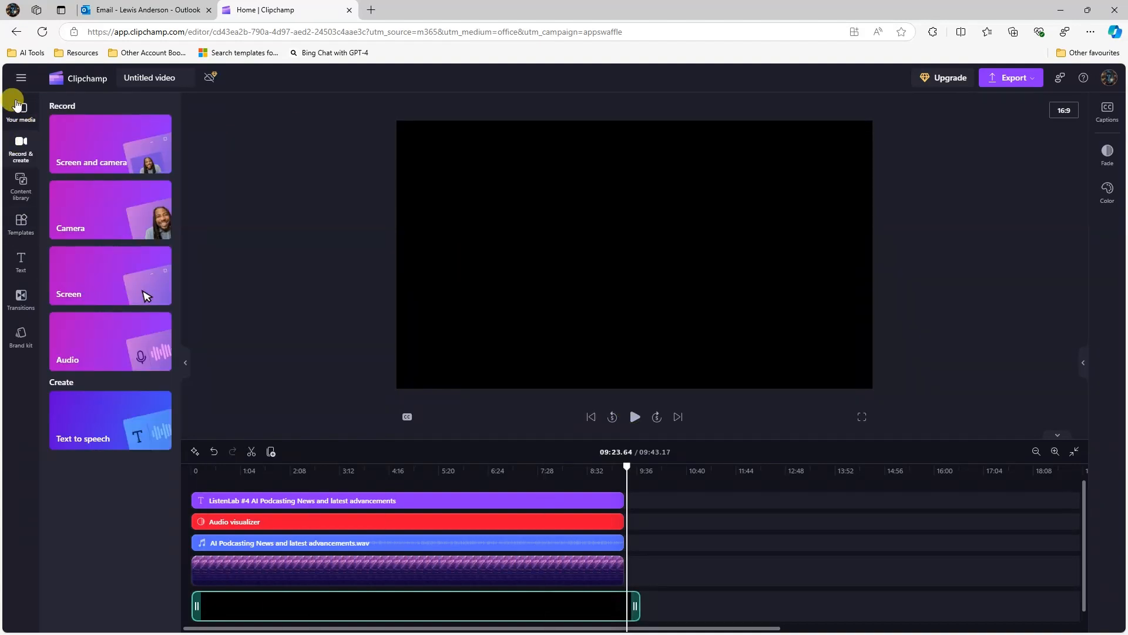
click(19, 109)
click(114, 121)
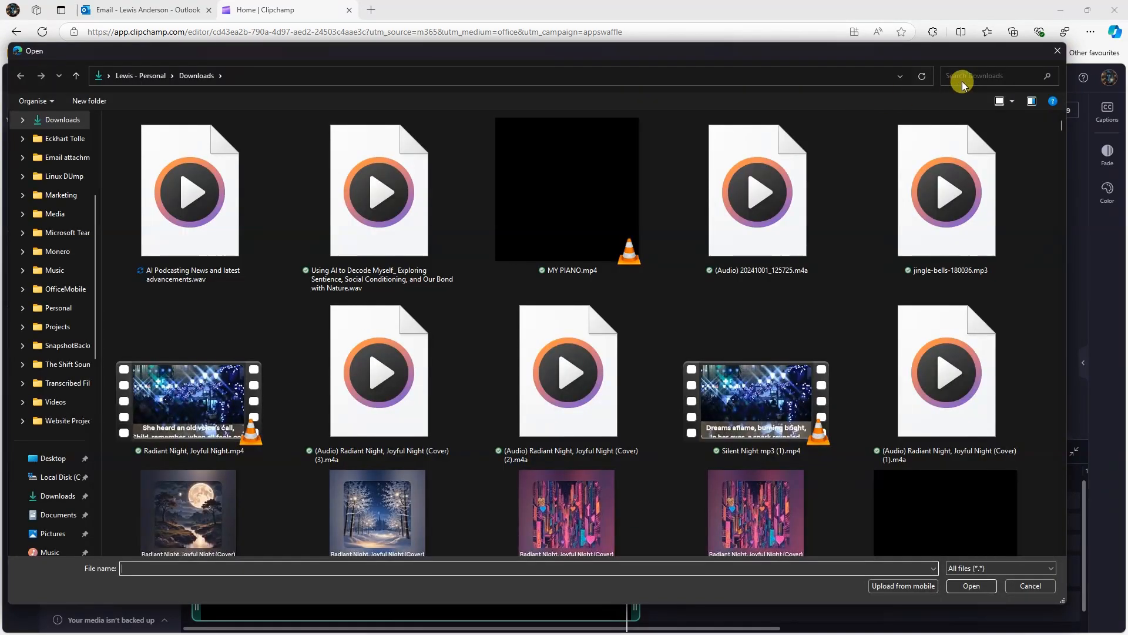
click(961, 75)
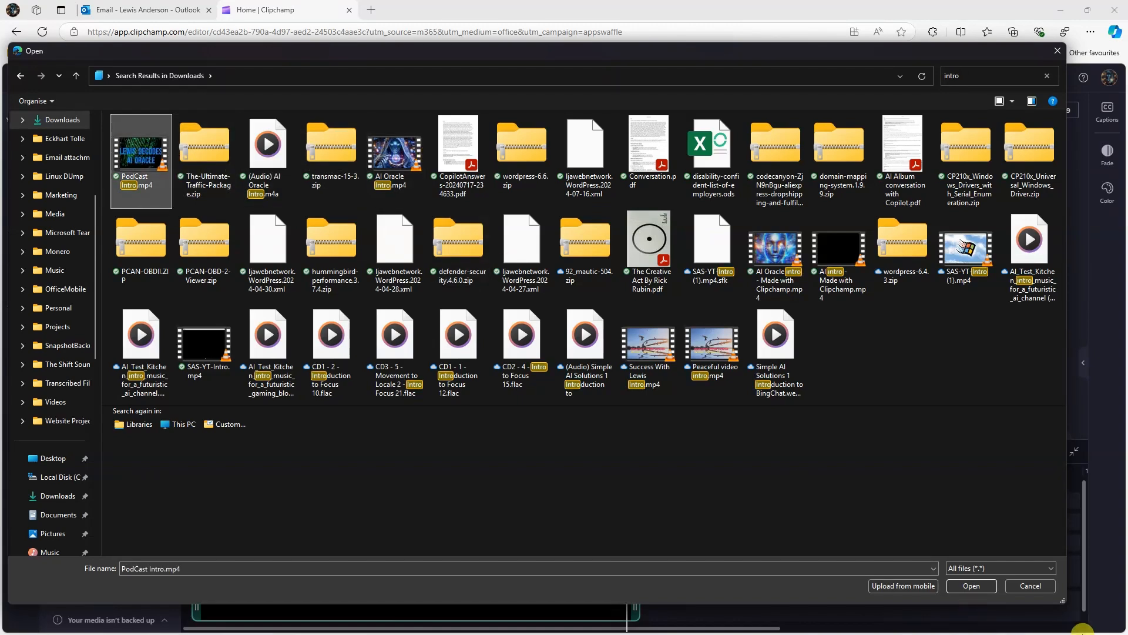
click(986, 591)
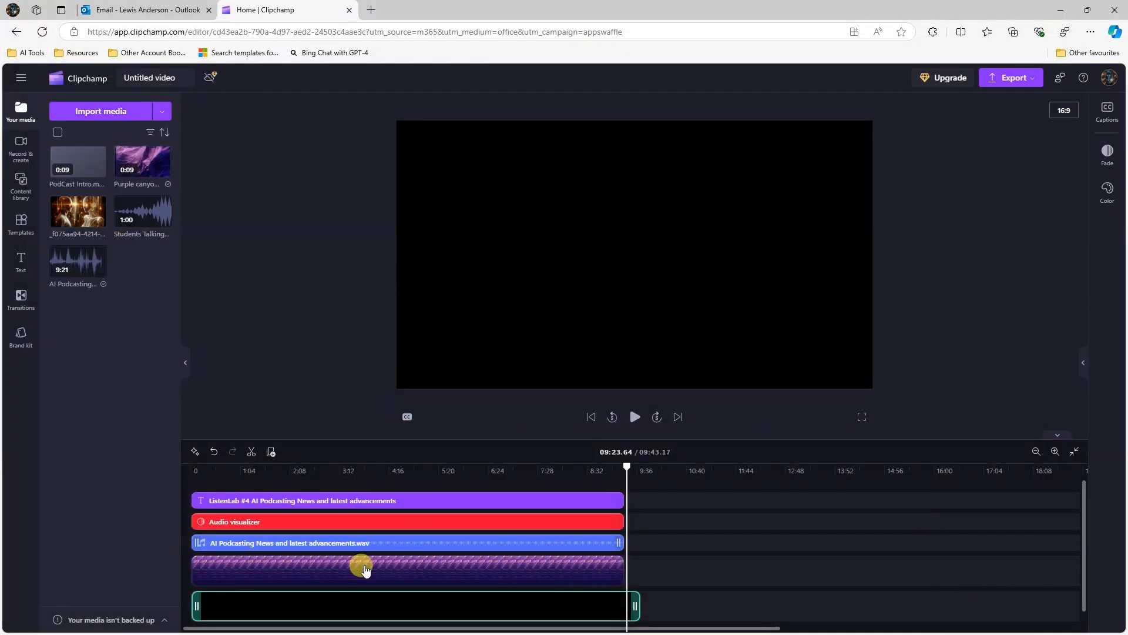
- Free 0:00 for the intro clip and line the podcast clips up right after it (09:52.28 total)
drag(656, 612, 495, 496)
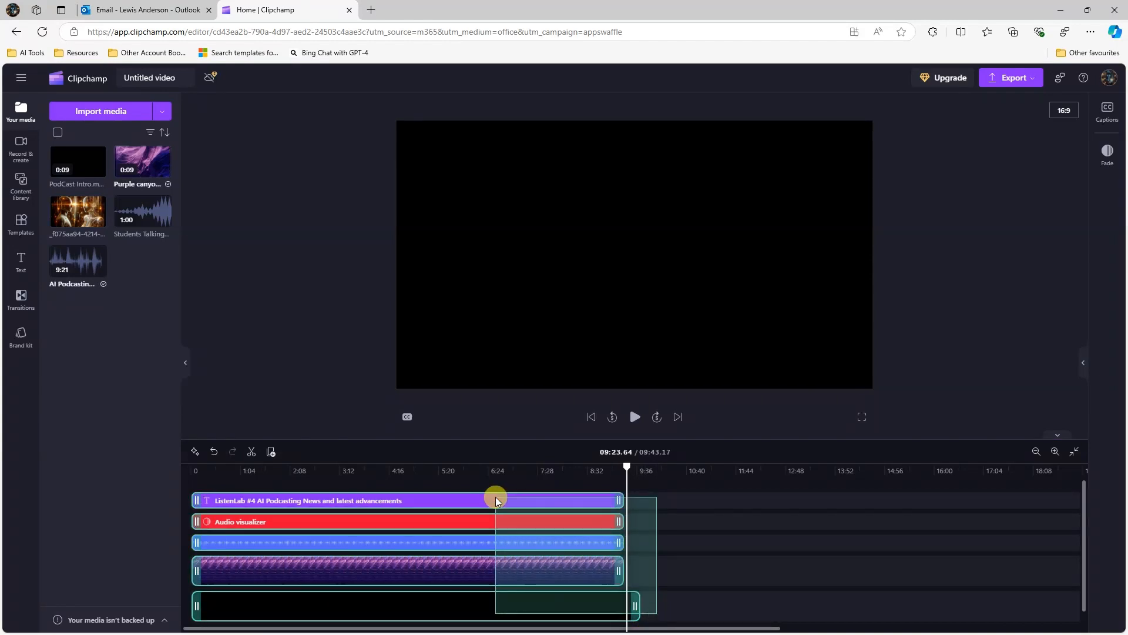
drag(289, 503, 322, 499)
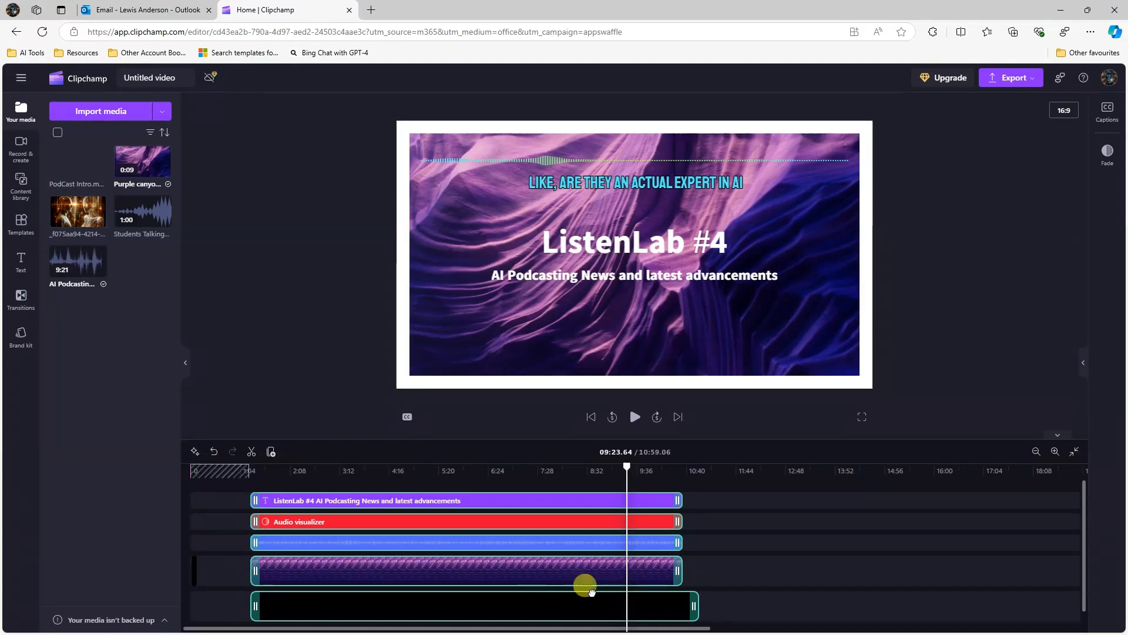
drag(237, 496, 365, 622)
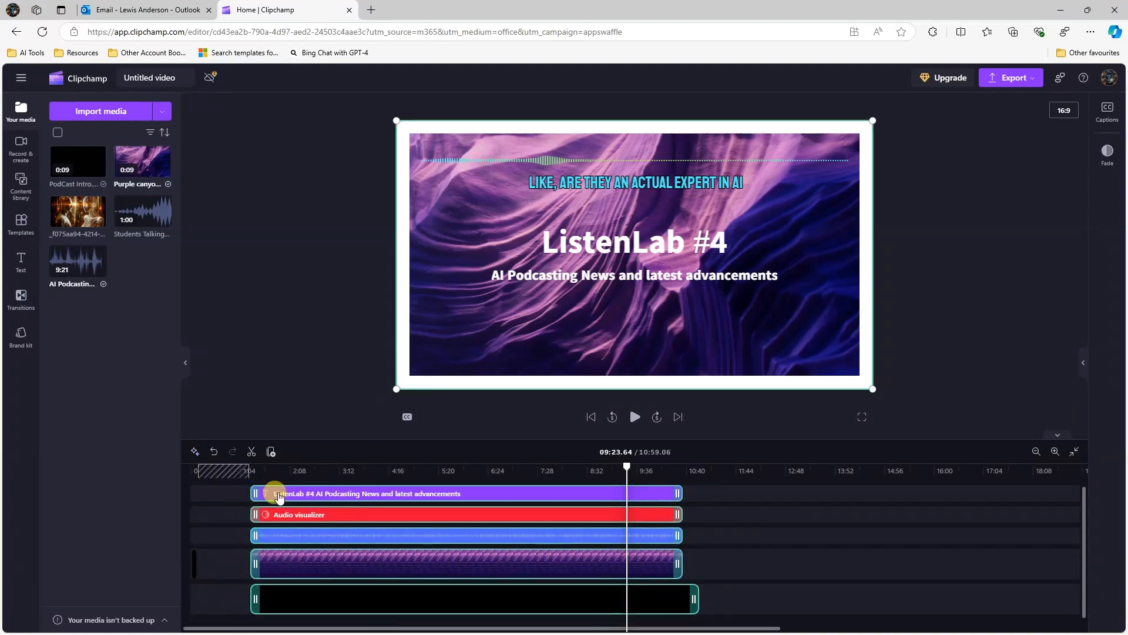
drag(277, 497, 223, 501)
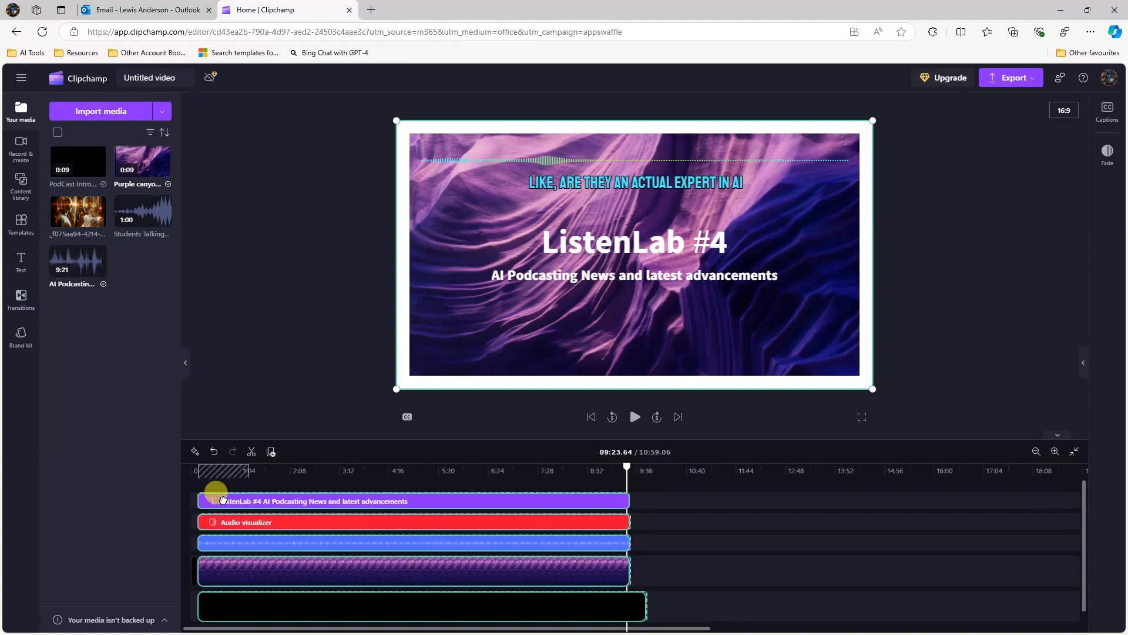
drag(568, 630, 474, 517)
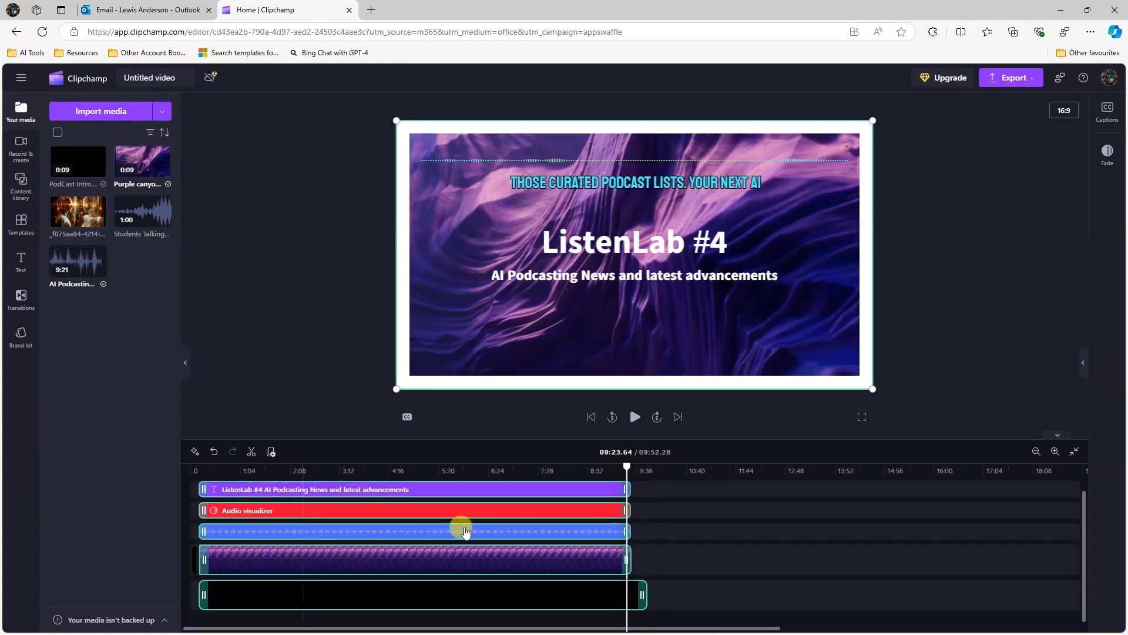
click(590, 419)
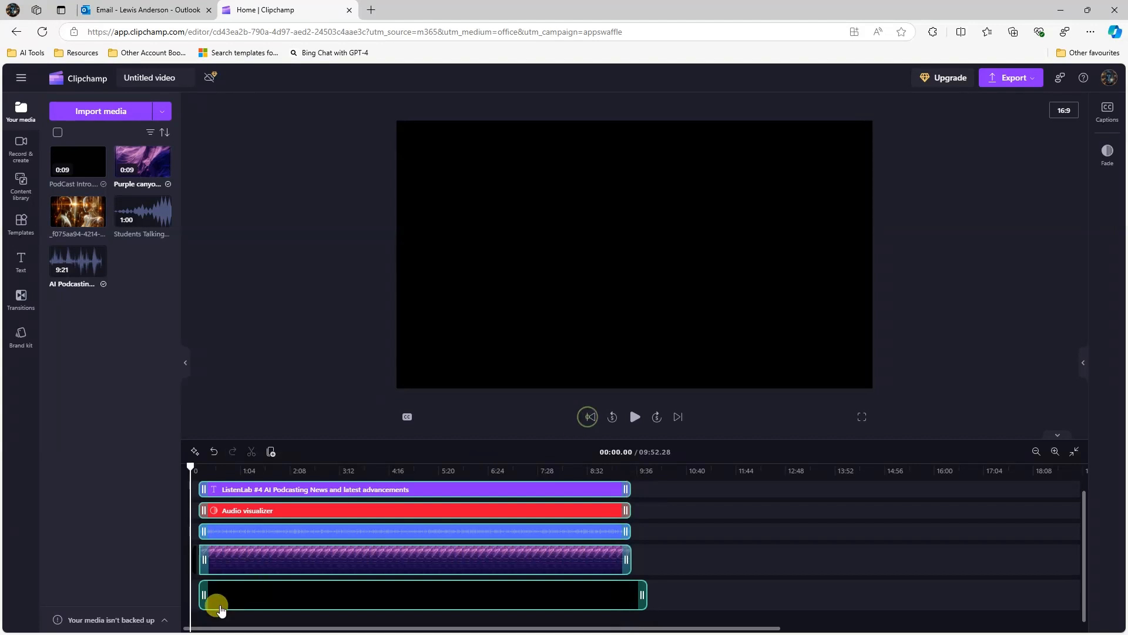
click(197, 586)
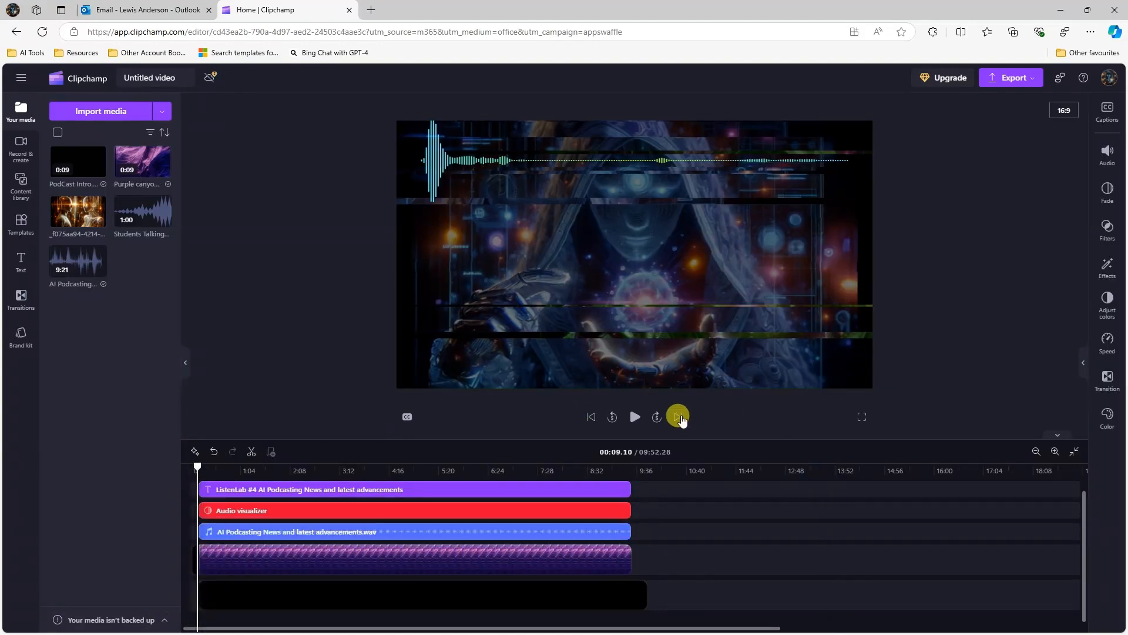
- Zoom into the timeline and add a transition where the intro meets the main video
click(1054, 451)
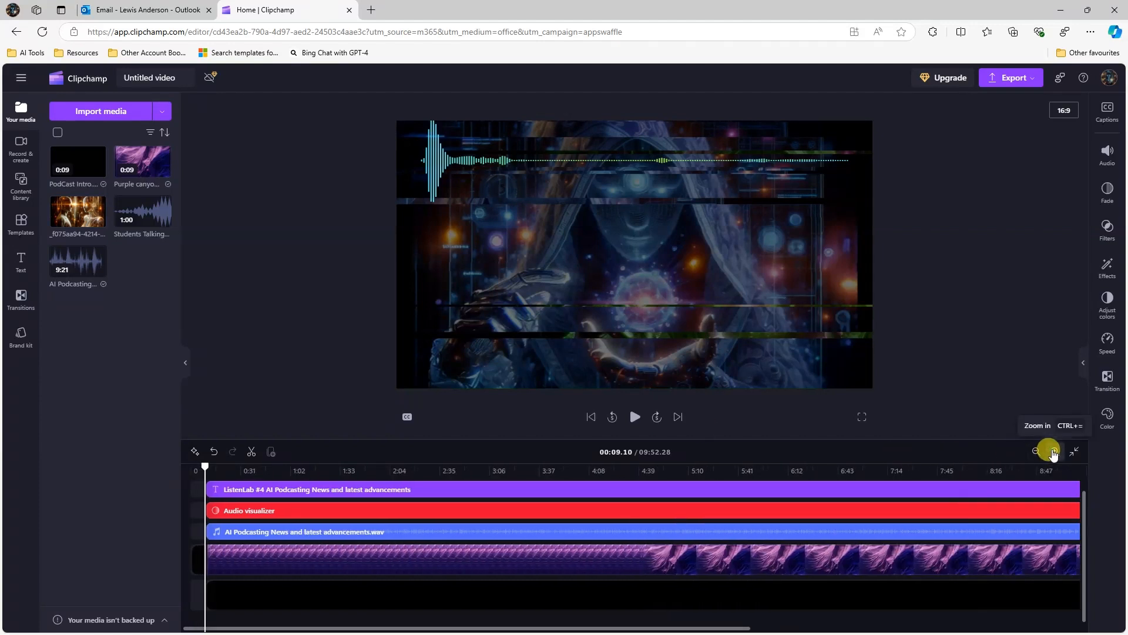
click(1054, 452)
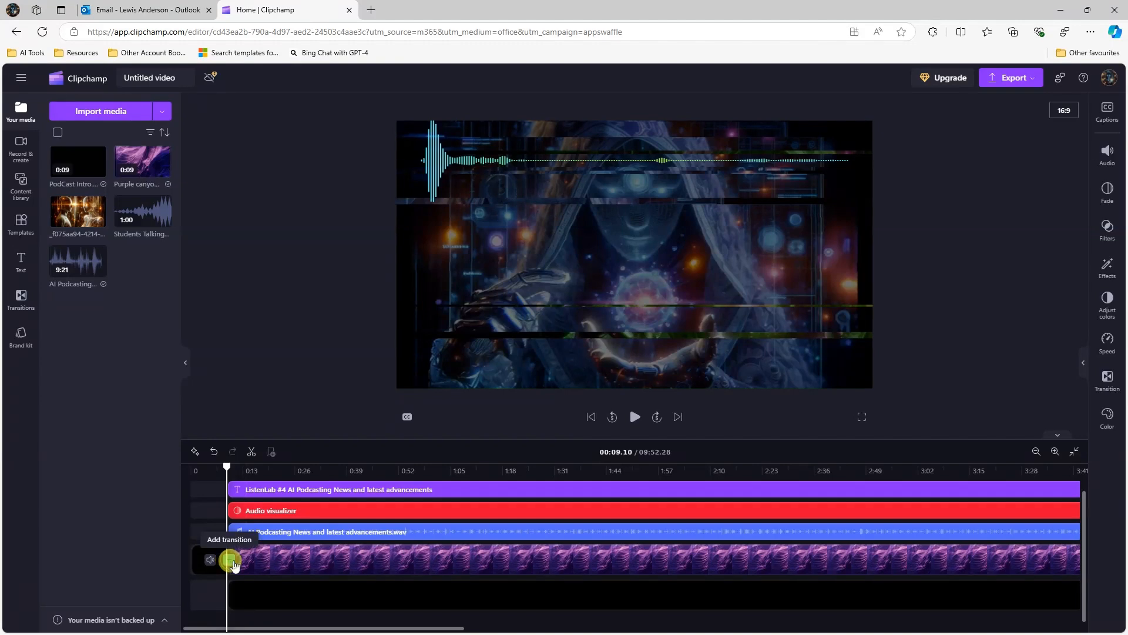
click(234, 564)
click(217, 470)
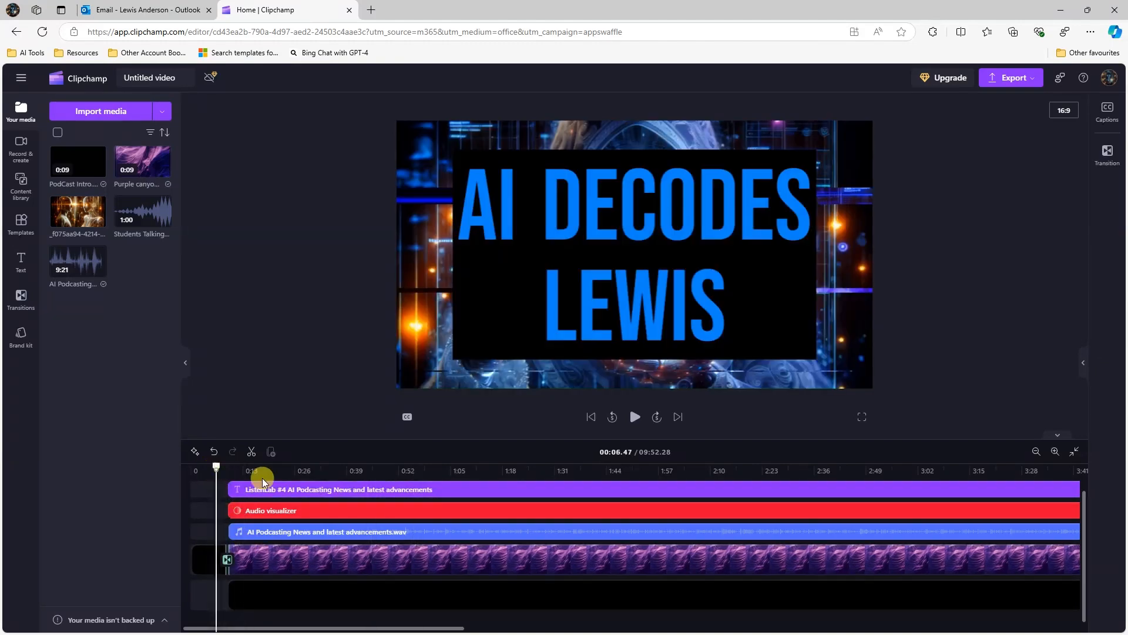
- Preview the opening with the transition, pausing at 0:20.92
click(632, 418)
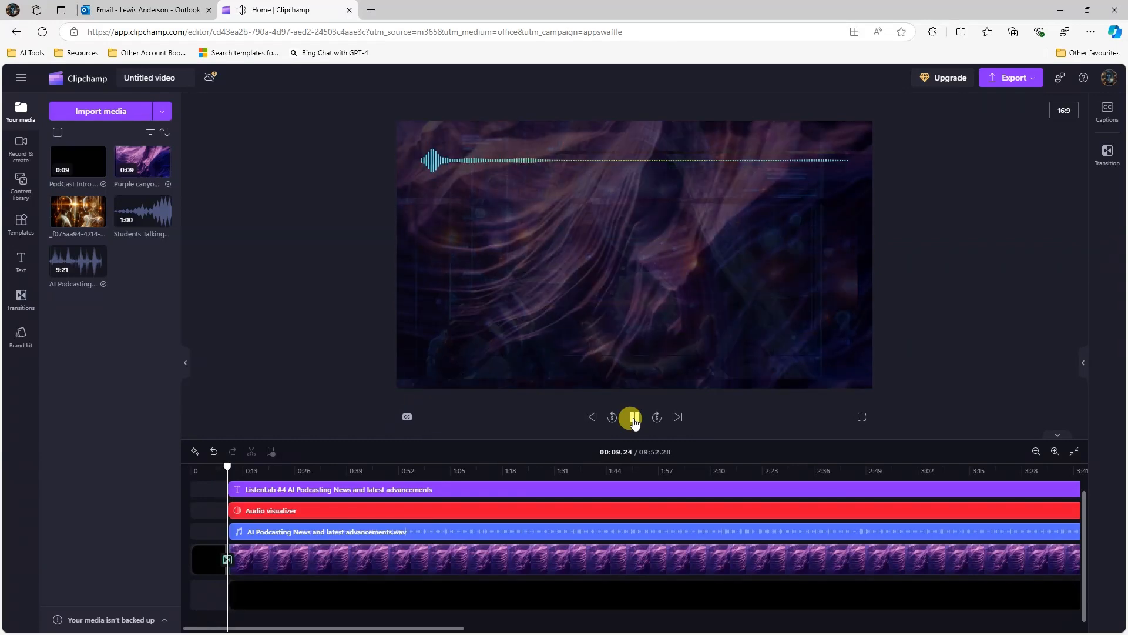
click(705, 511)
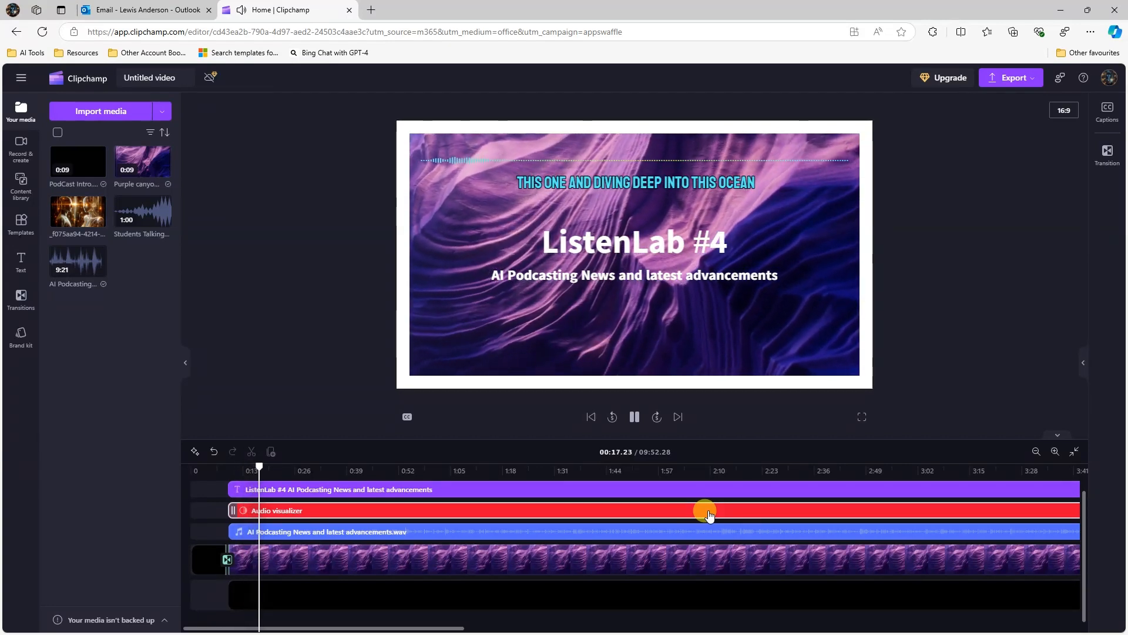
click(862, 398)
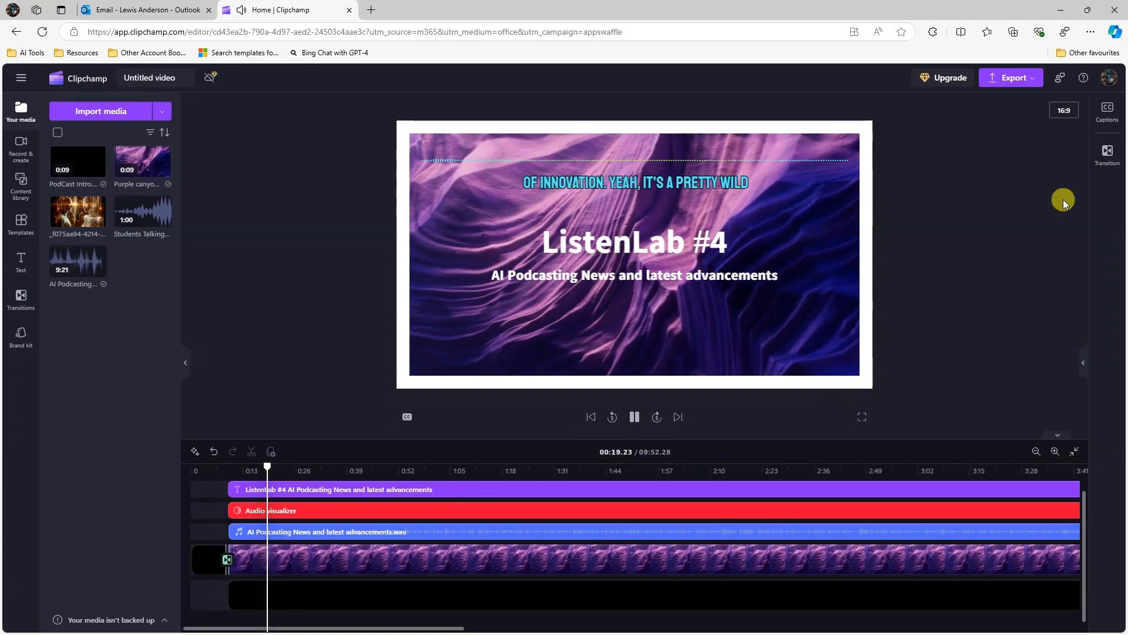
click(635, 415)
- Try Scope One and Staatliches caption fonts, settling on Sriracha
click(648, 183)
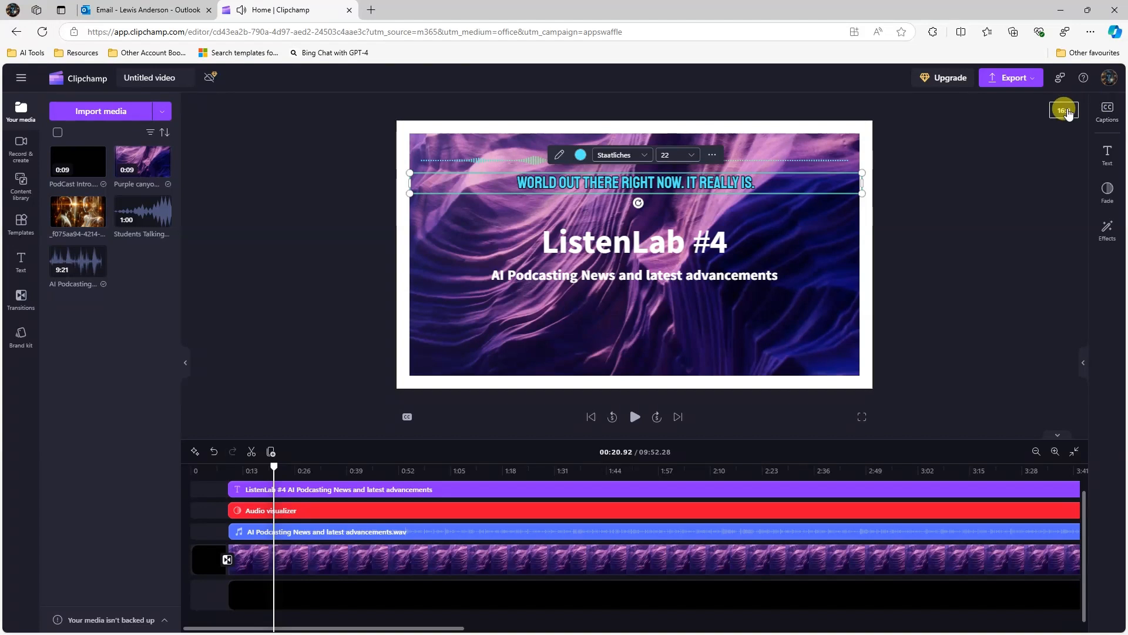
click(1106, 112)
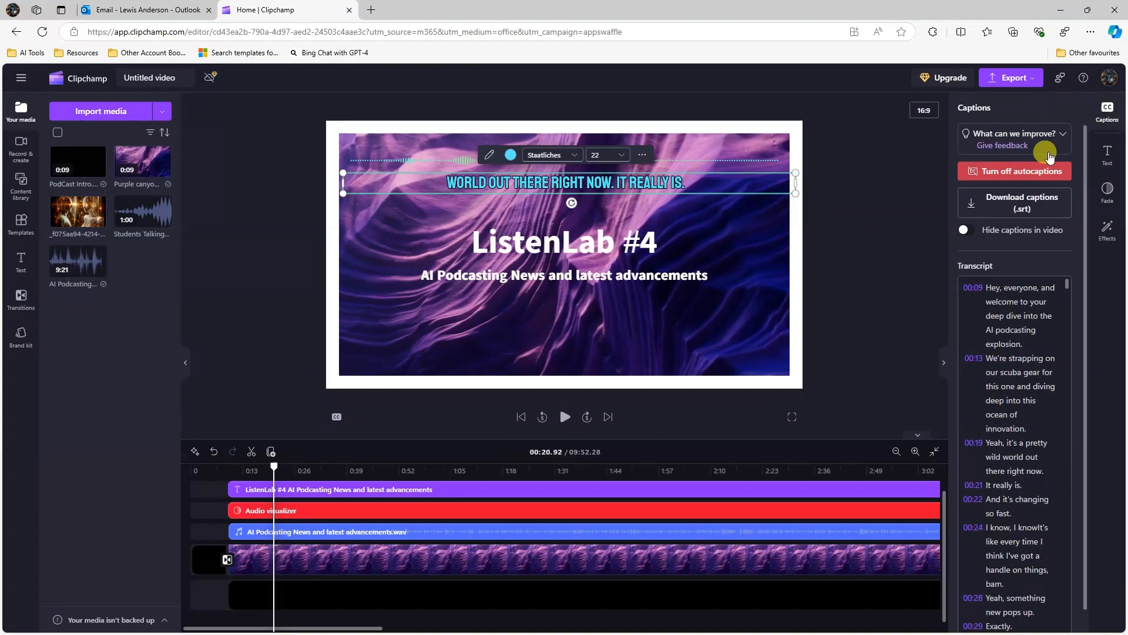
click(1113, 160)
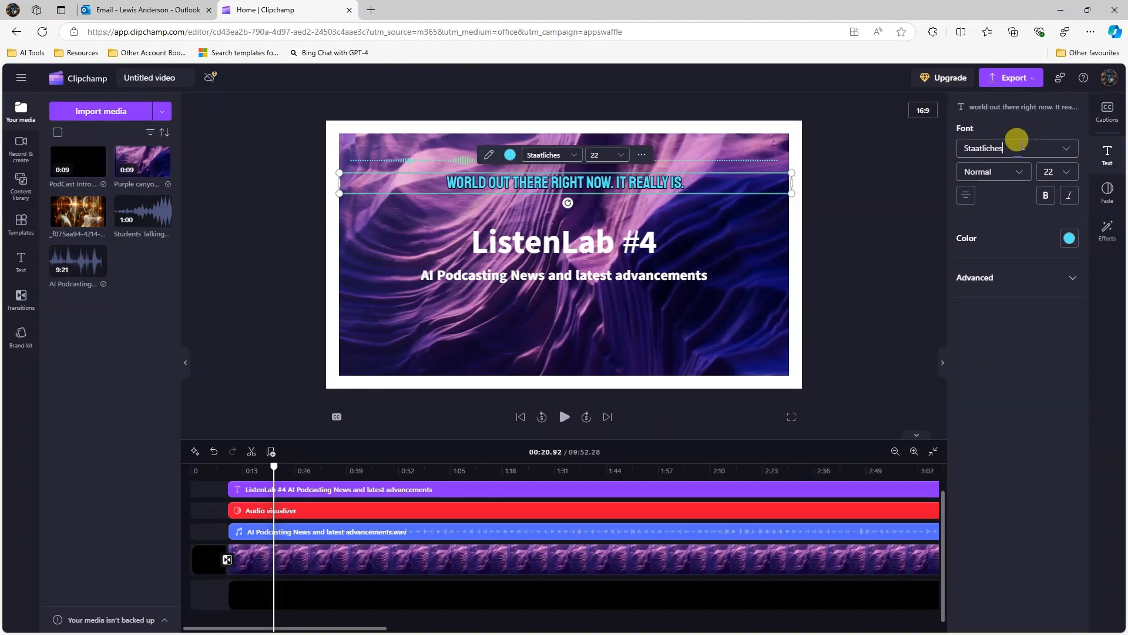
click(1017, 141)
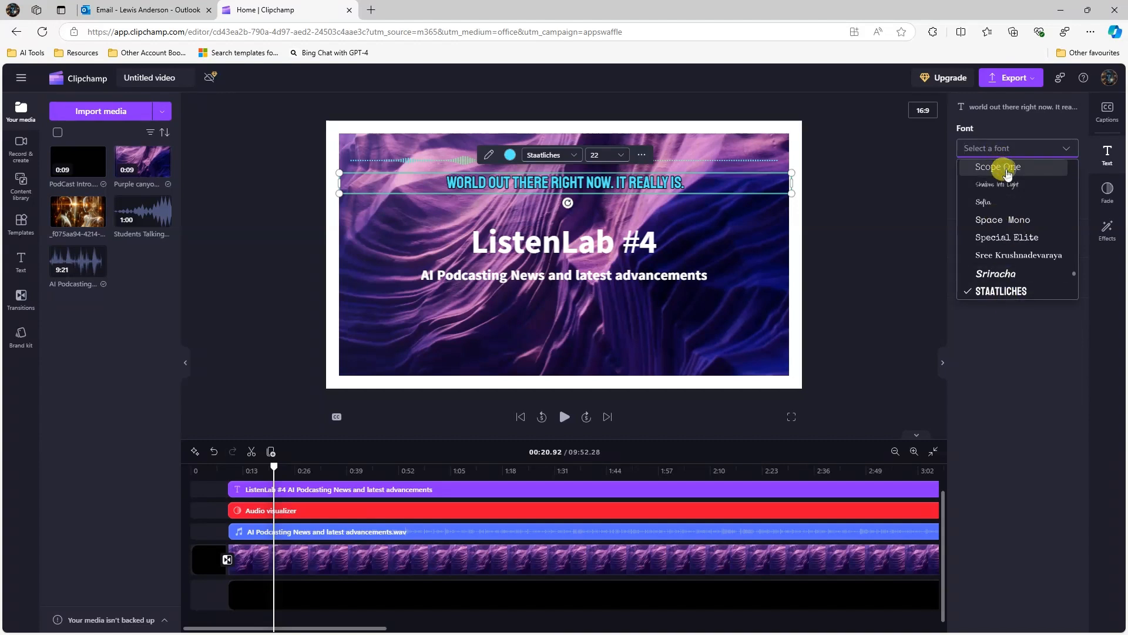
click(1008, 170)
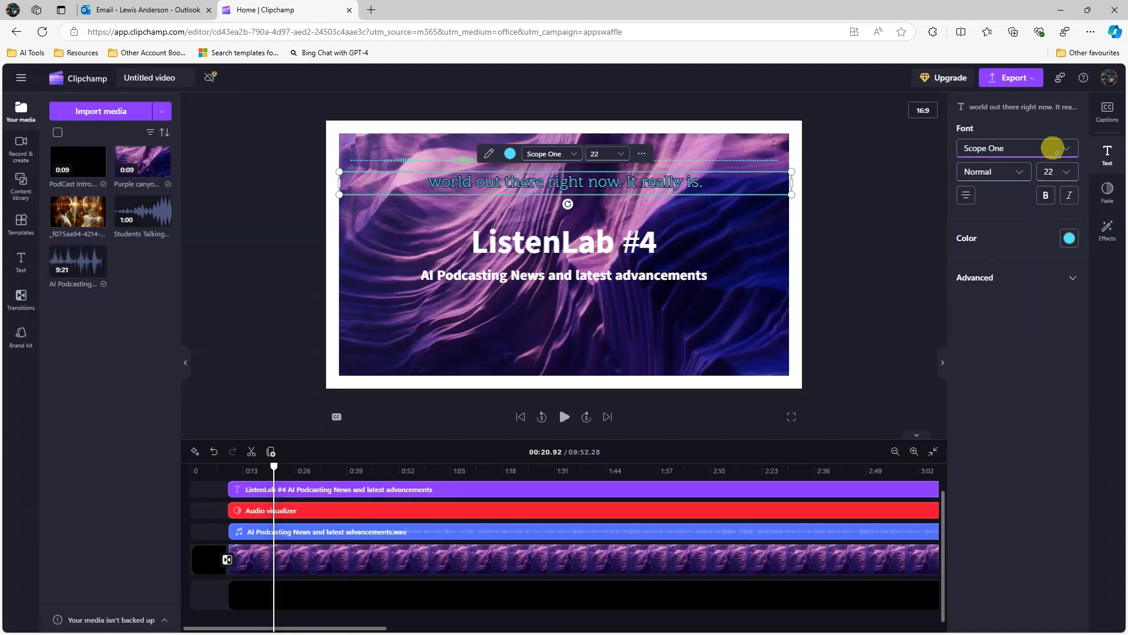
click(1052, 148)
scroll(993, 259, down, 3)
scroll(1005, 211, up, 1)
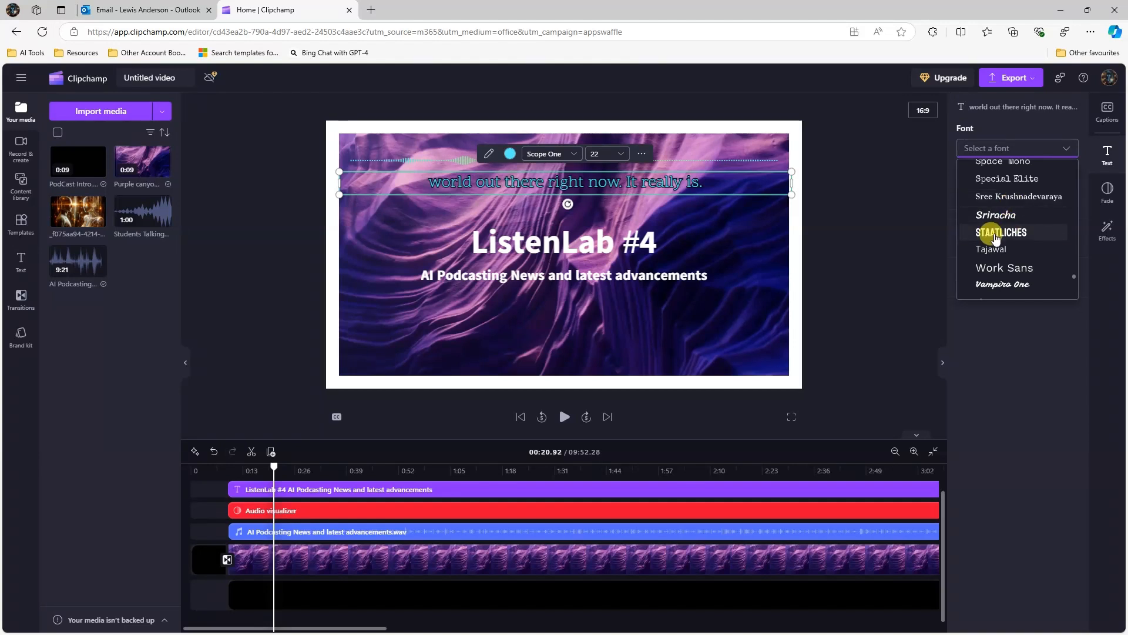
click(997, 234)
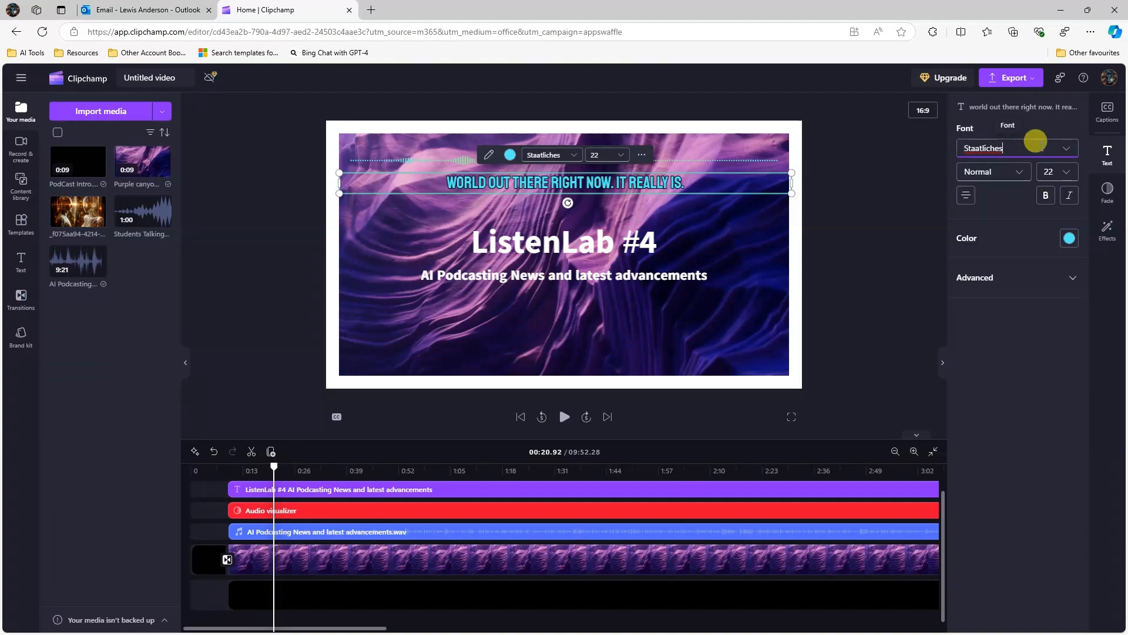
click(1070, 152)
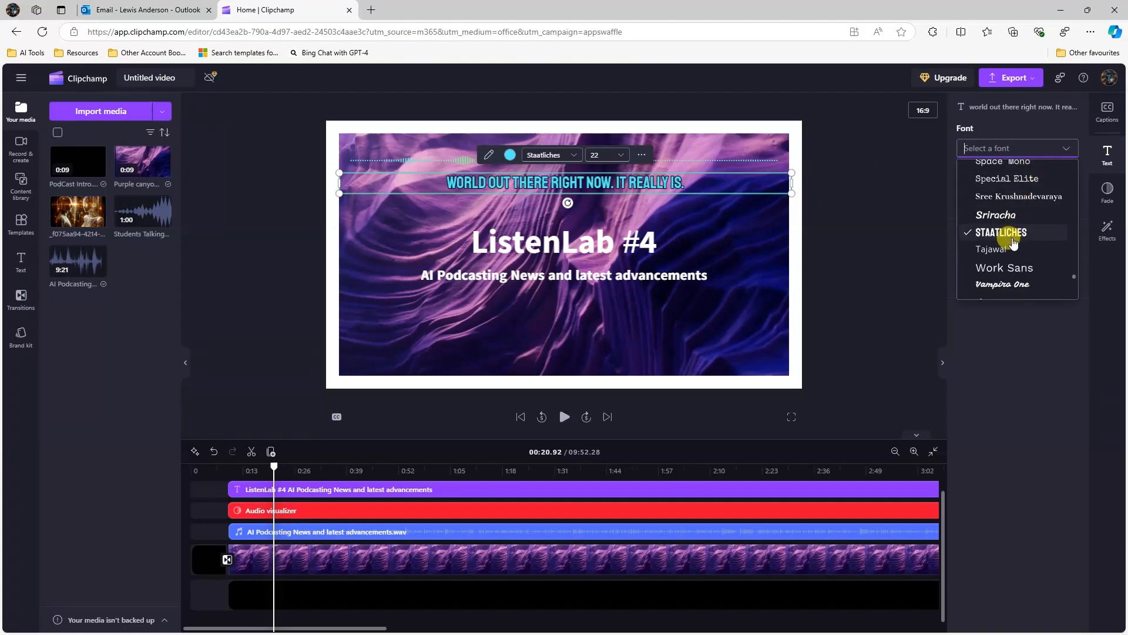
click(1012, 222)
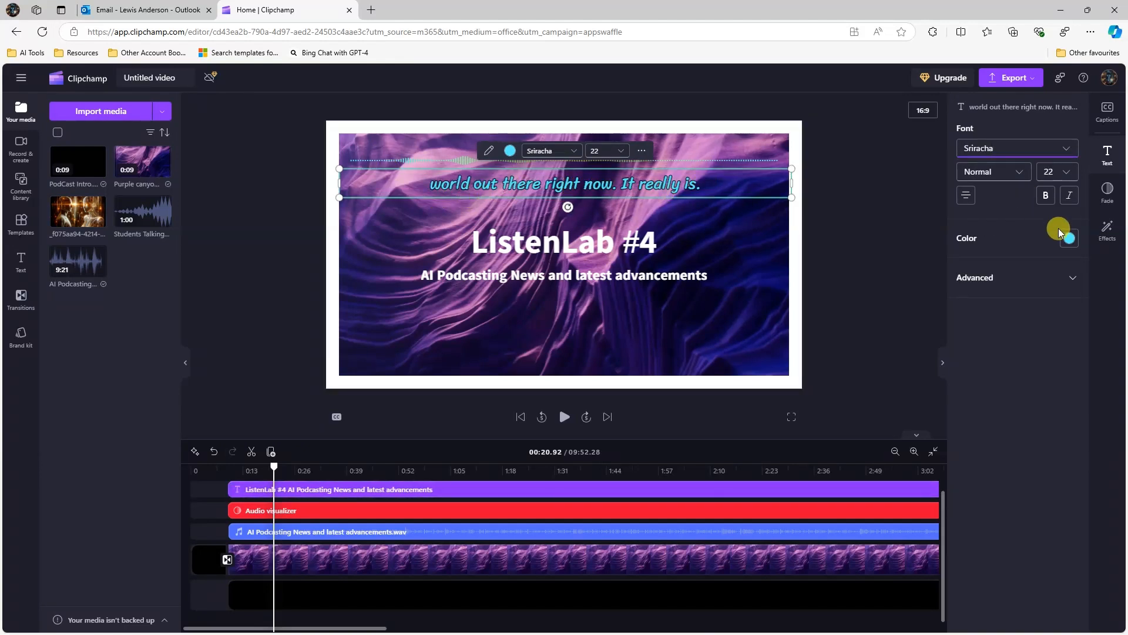
- Make the caption text white and adjust its letter spacing
click(1069, 238)
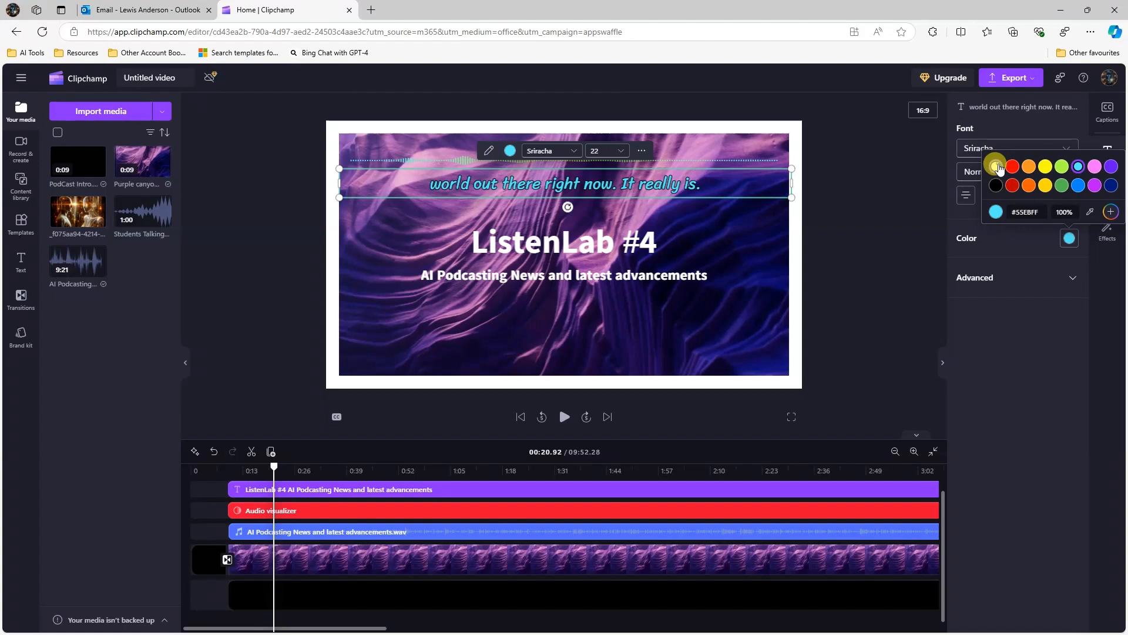
click(997, 167)
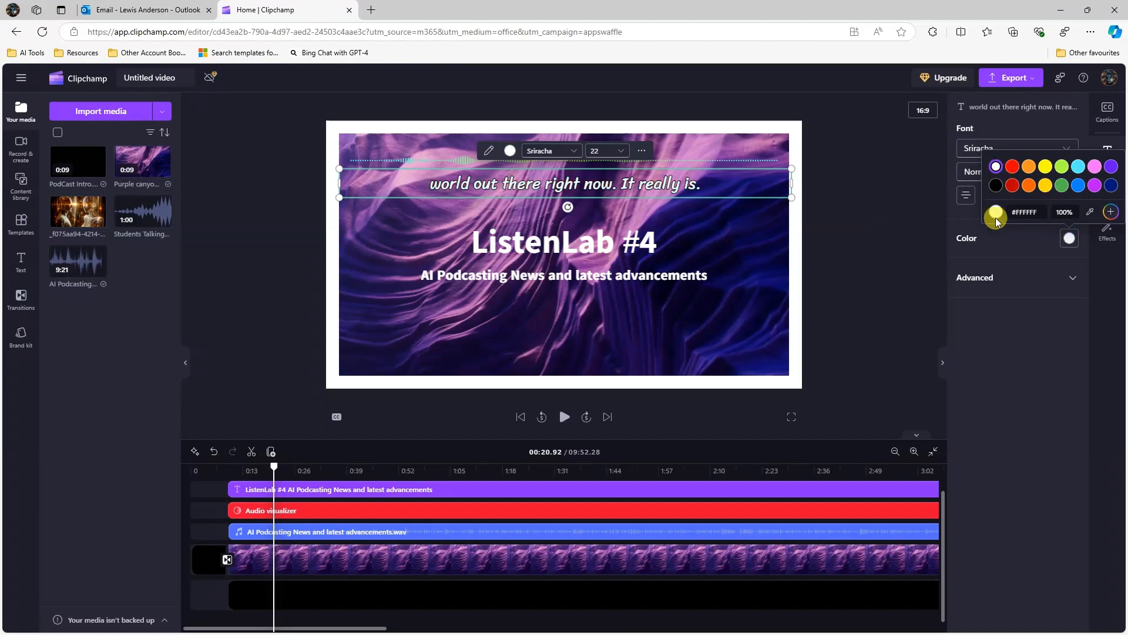
click(1040, 354)
click(1070, 285)
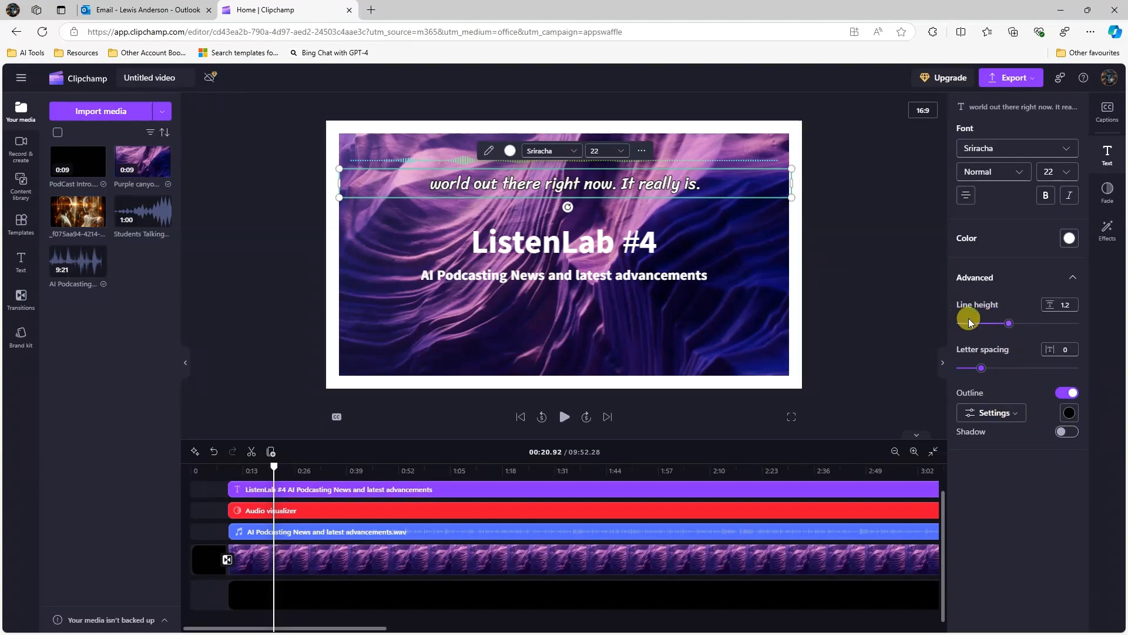
mouse_move(996, 376)
mouse_down()
mouse_move(969, 370)
mouse_move(982, 371)
mouse_up()
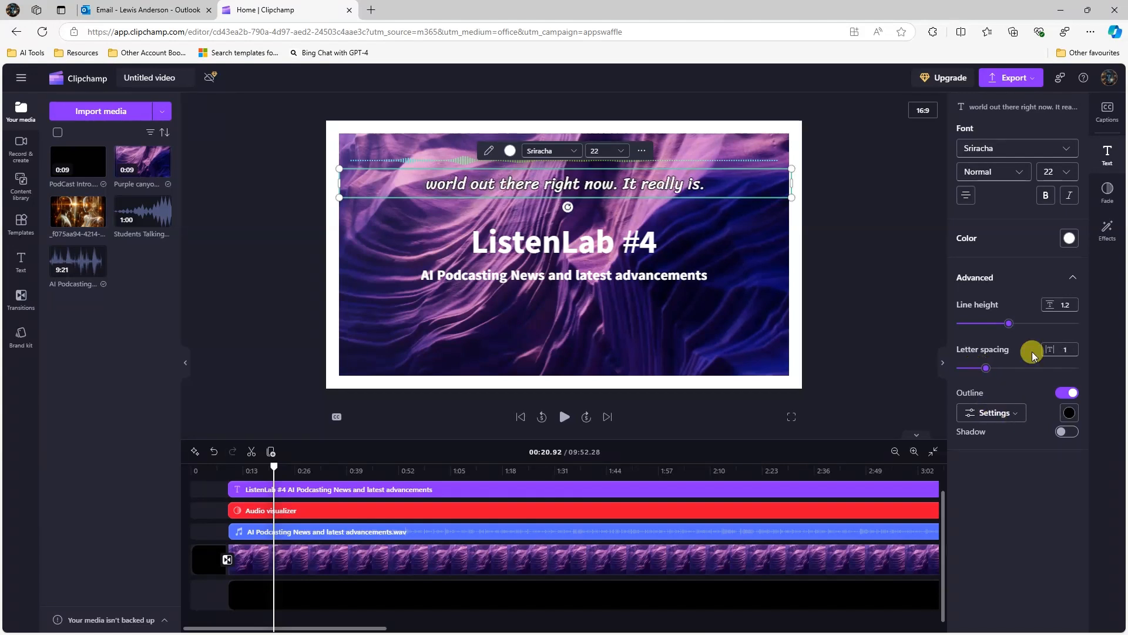
- Set the caption outline width to Thick
click(998, 414)
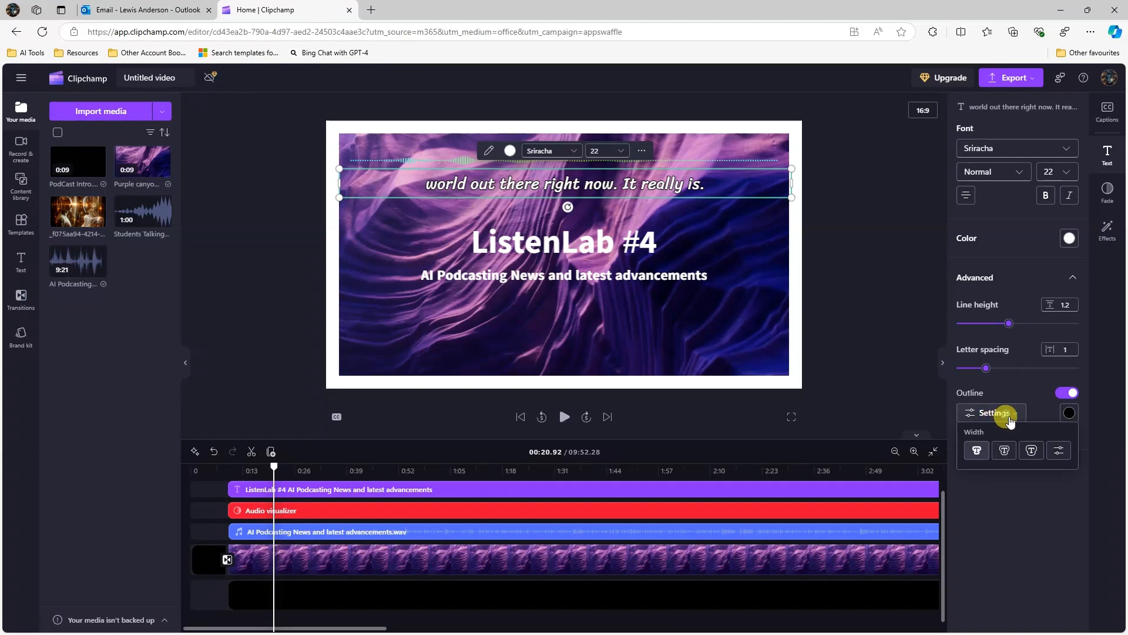
click(1009, 455)
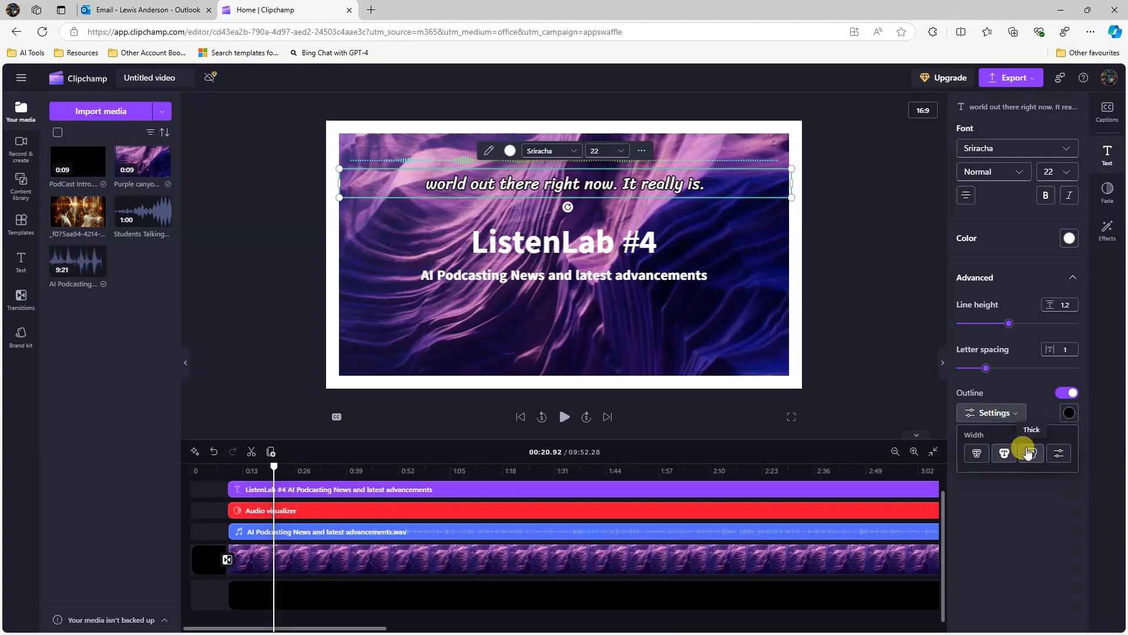
click(1034, 454)
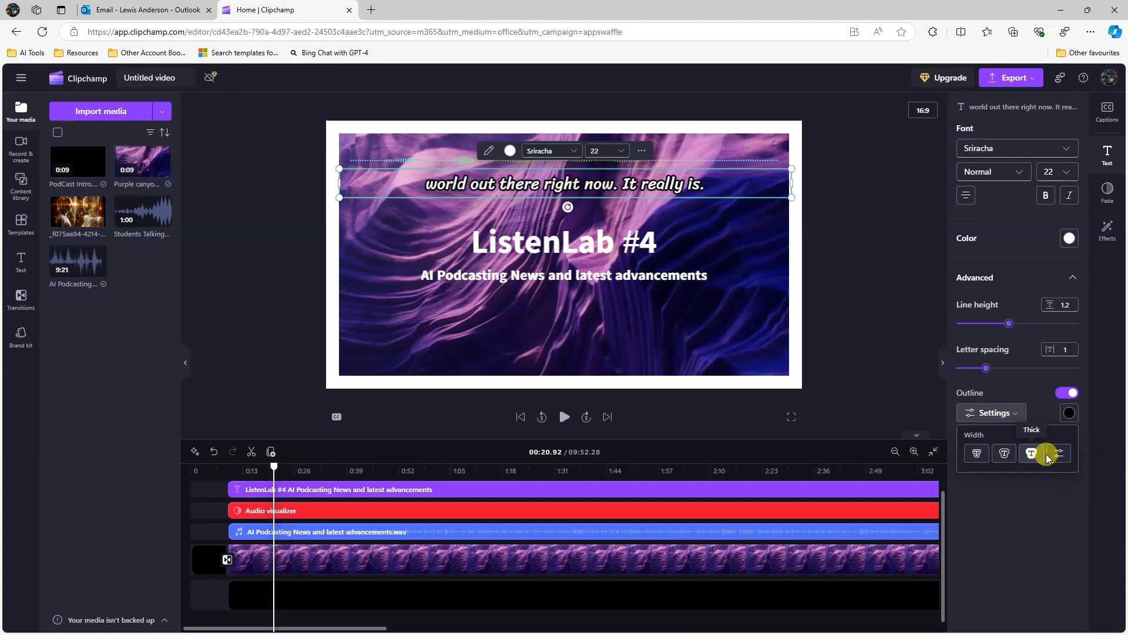
click(1050, 502)
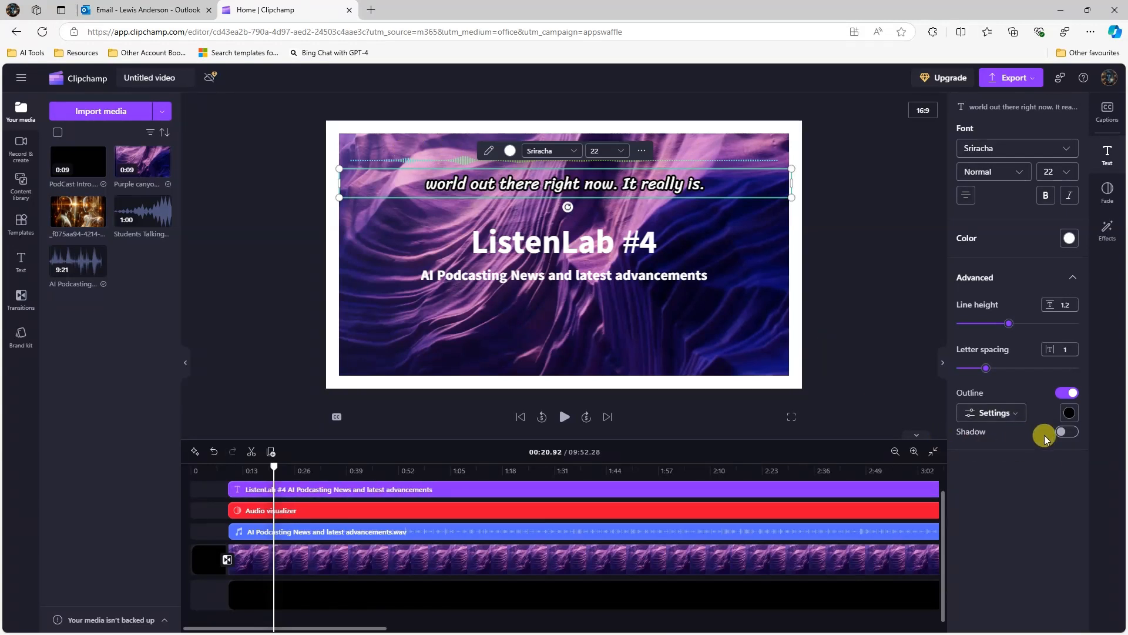
- Turn on the caption shadow with a Medium distance
click(1064, 433)
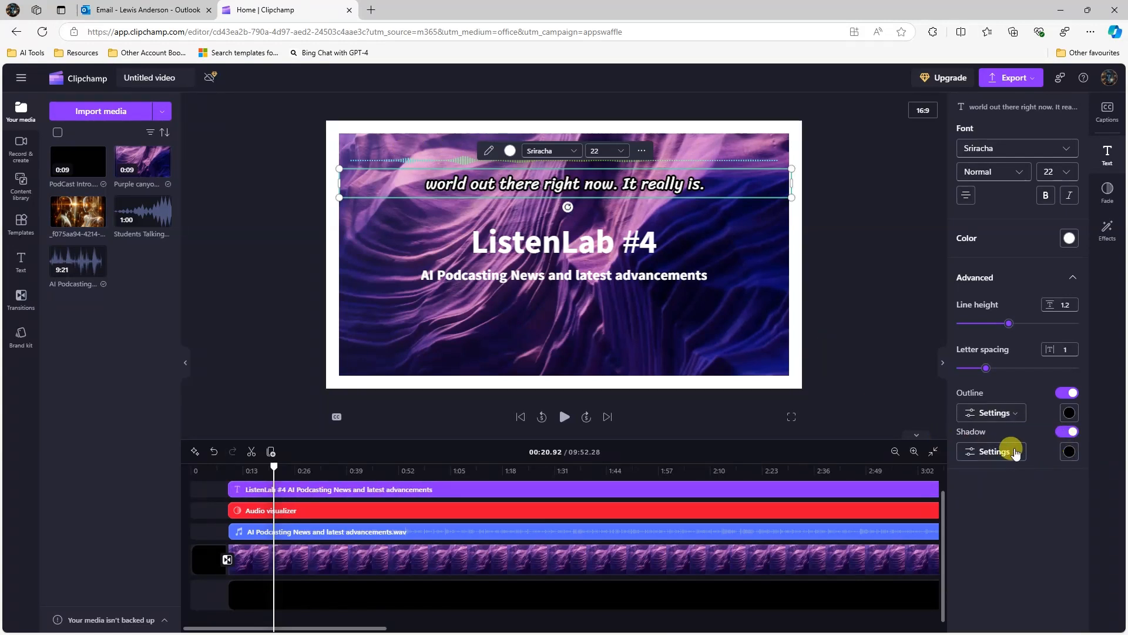
click(1017, 452)
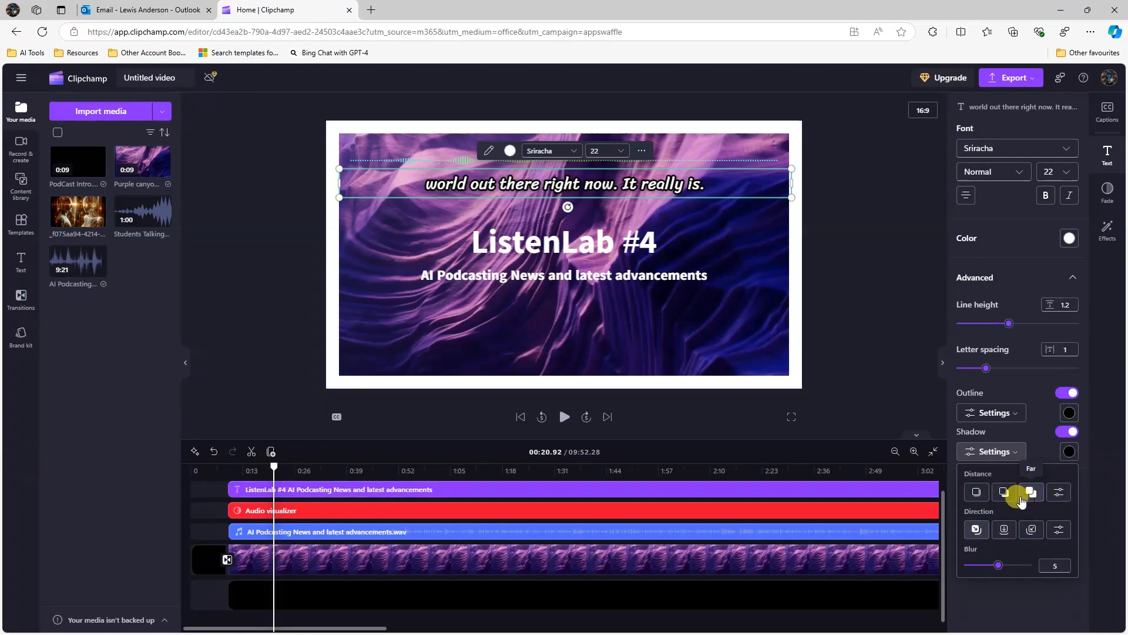
click(1011, 504)
click(1006, 606)
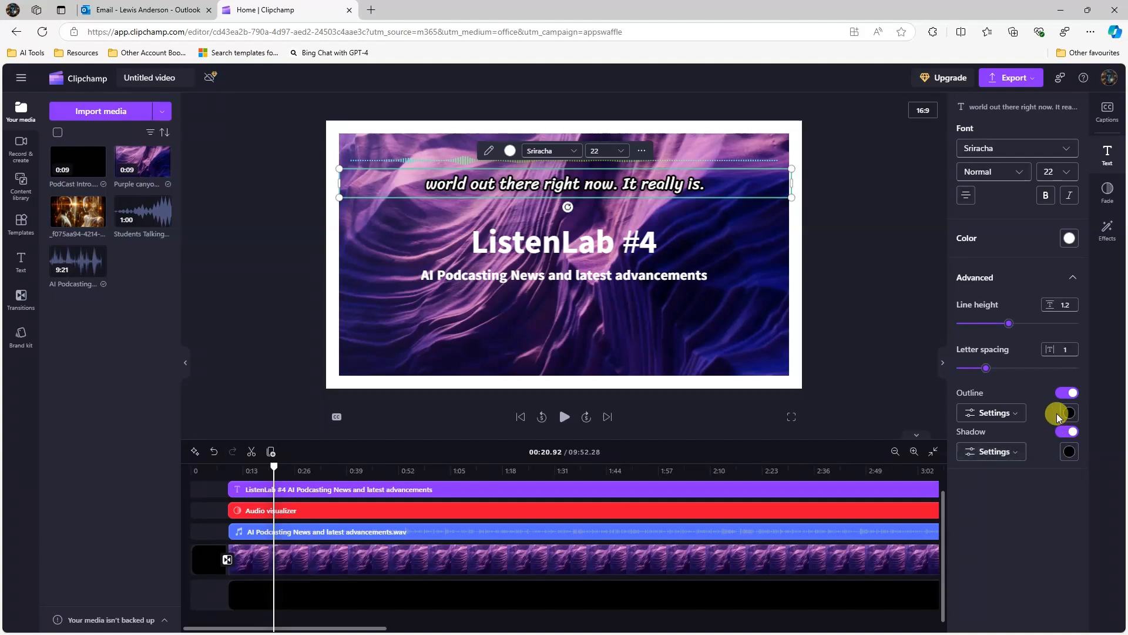
- Close the text panel and play the video from the start to preview the captions
click(943, 362)
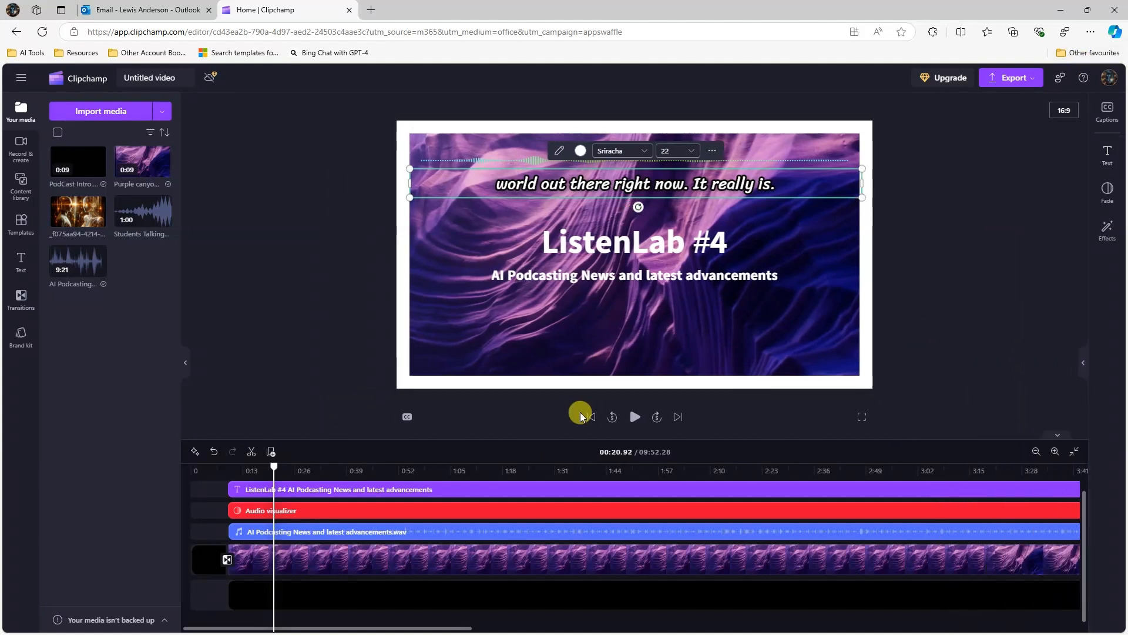
click(634, 417)
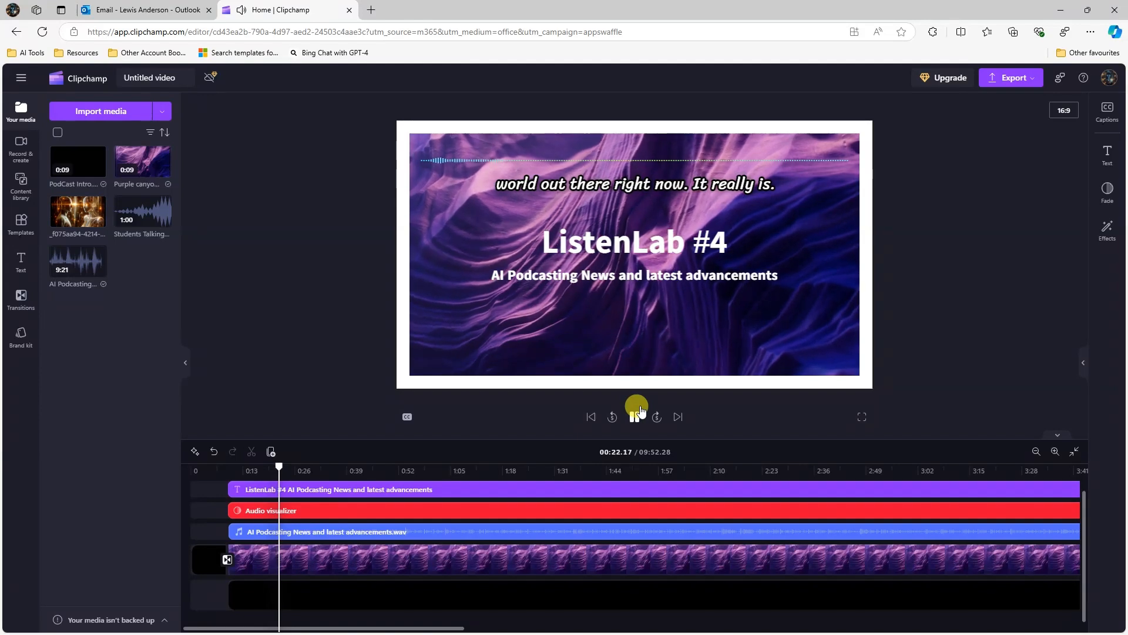
click(589, 417)
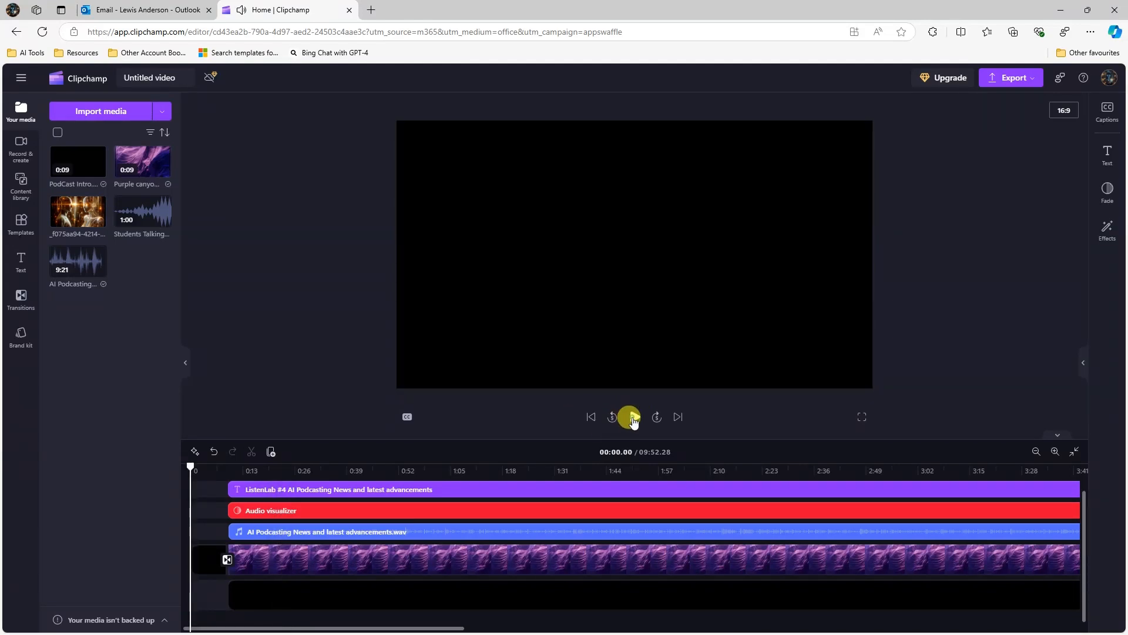
click(633, 417)
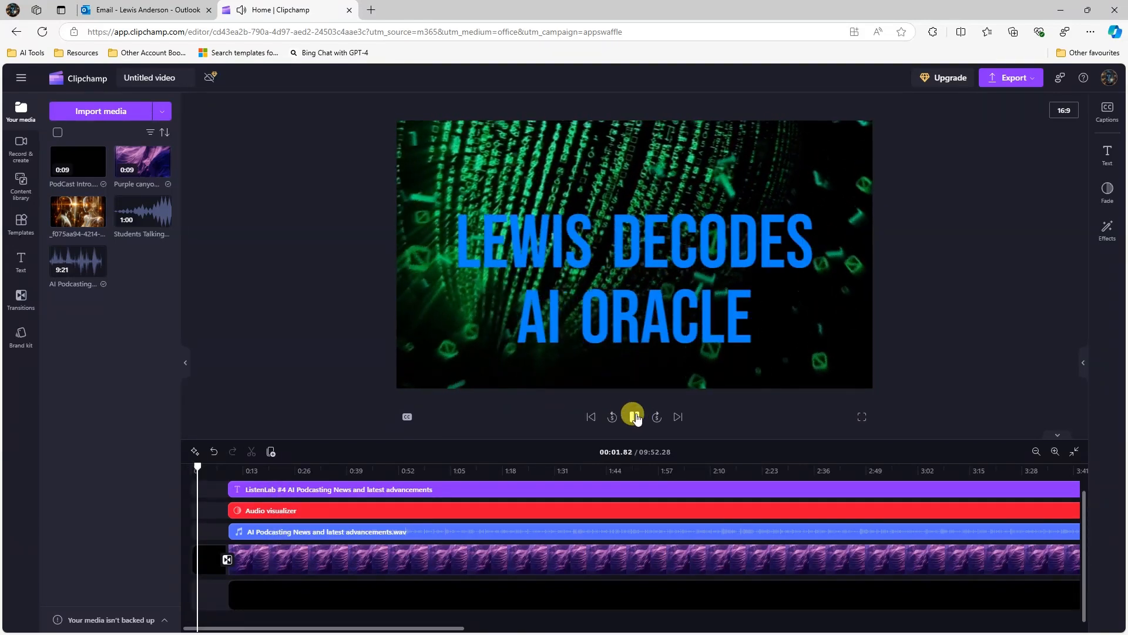
- Set the PodCast Intro clip's volume to 76%, then preview and pause at 00:19.60
click(206, 559)
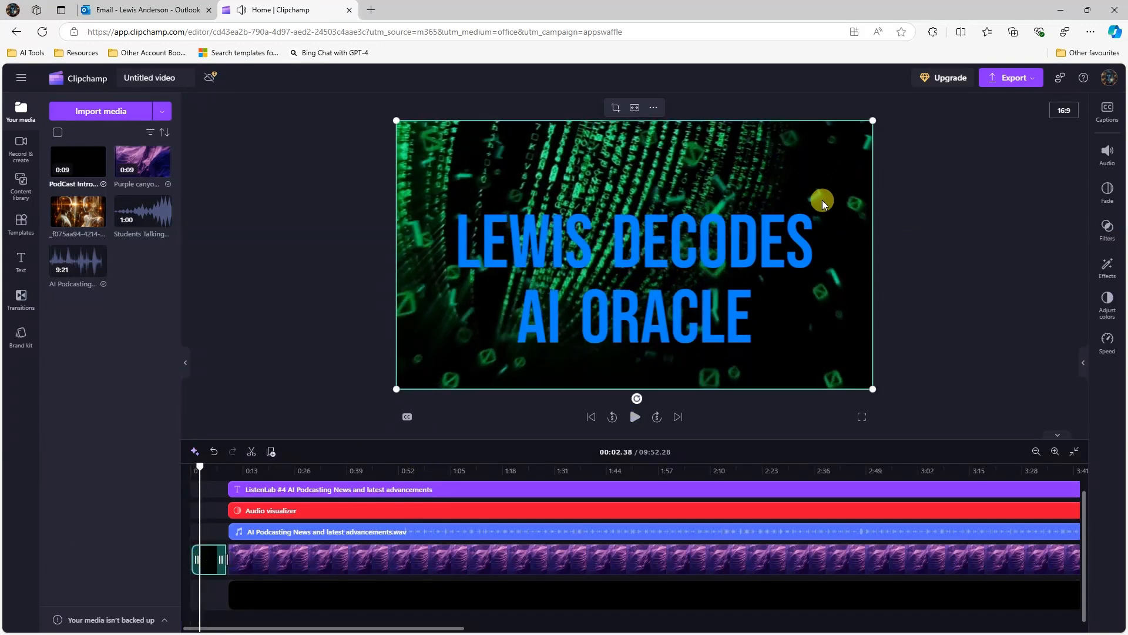
click(1105, 154)
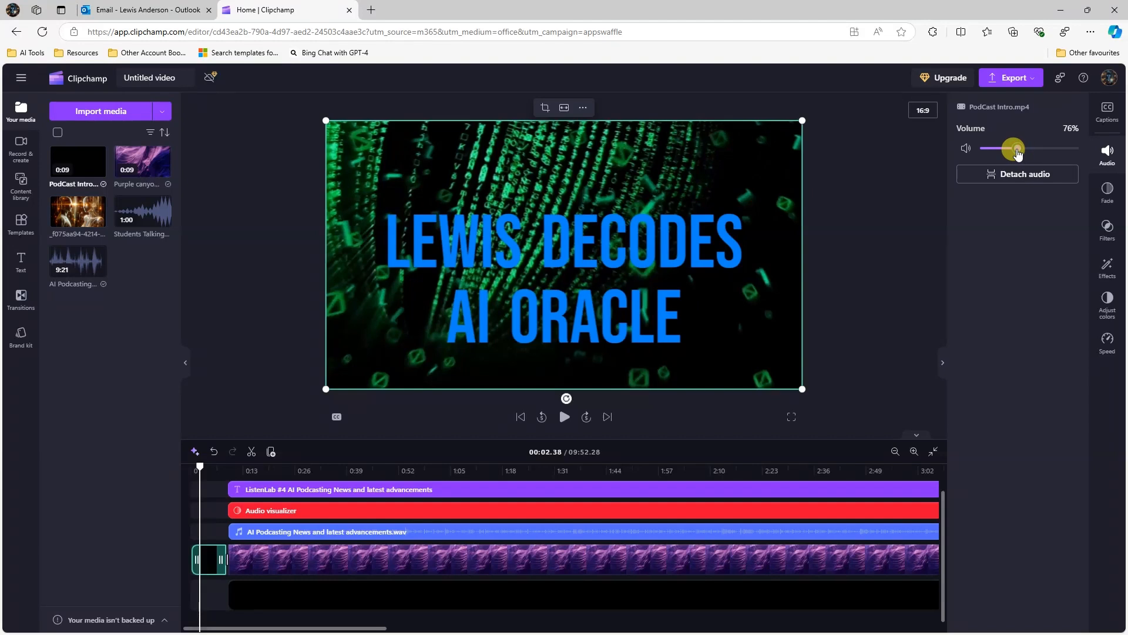
click(944, 362)
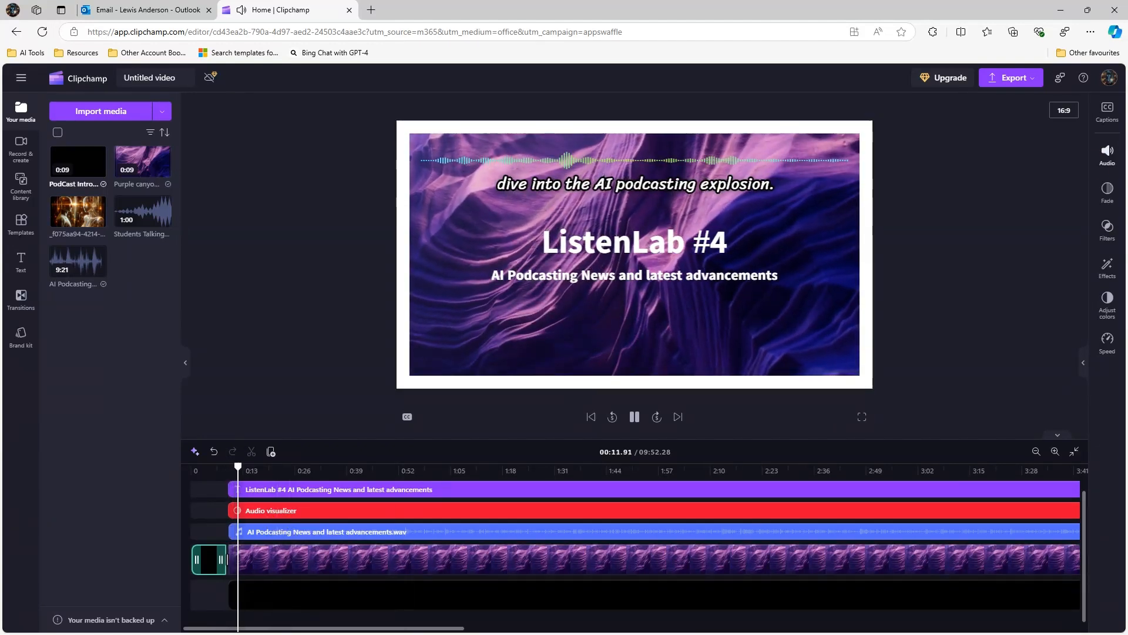
click(1104, 154)
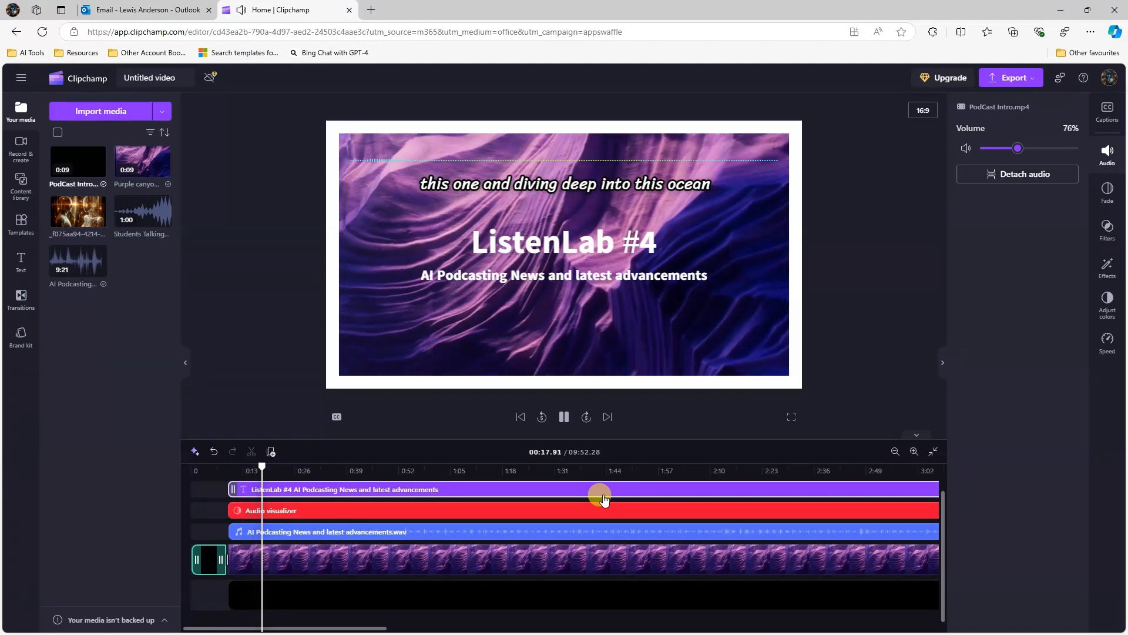
click(563, 419)
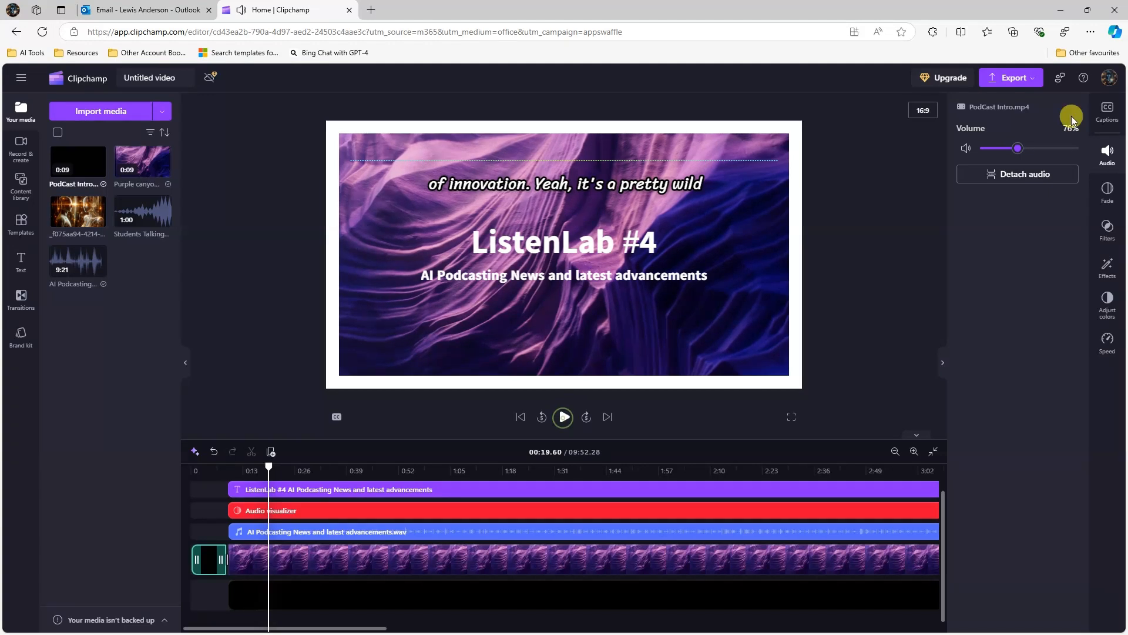
- Close the intro clip's audio settings panel so the preview and timeline fill the editor
click(943, 360)
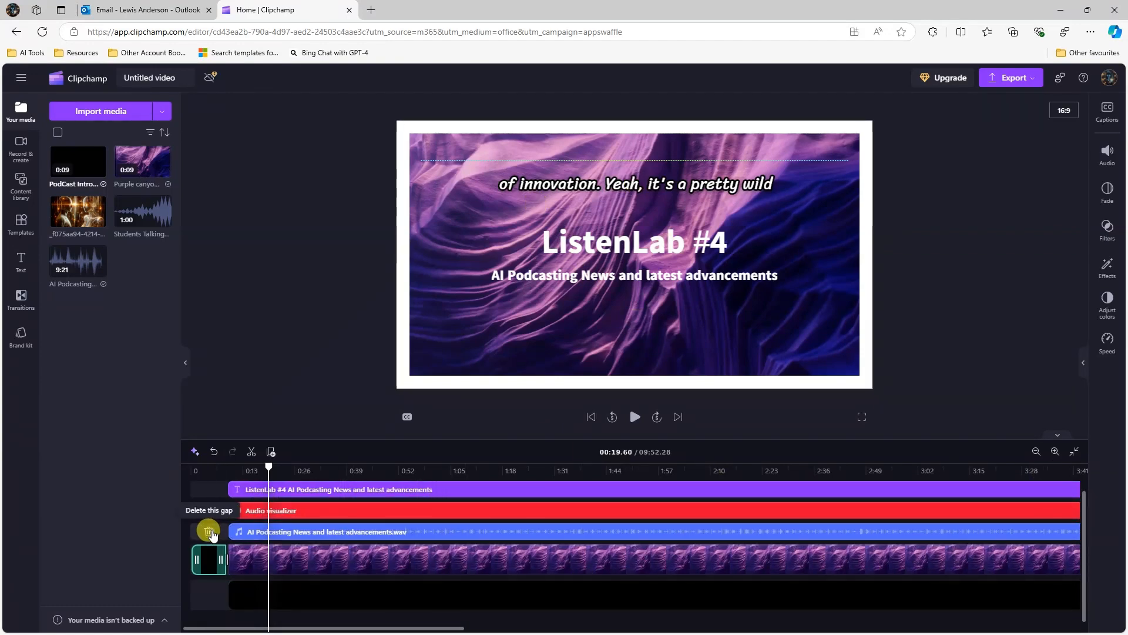
- Move the podcast audio clip, then undo so it starts right after the intro
drag(231, 533, 258, 519)
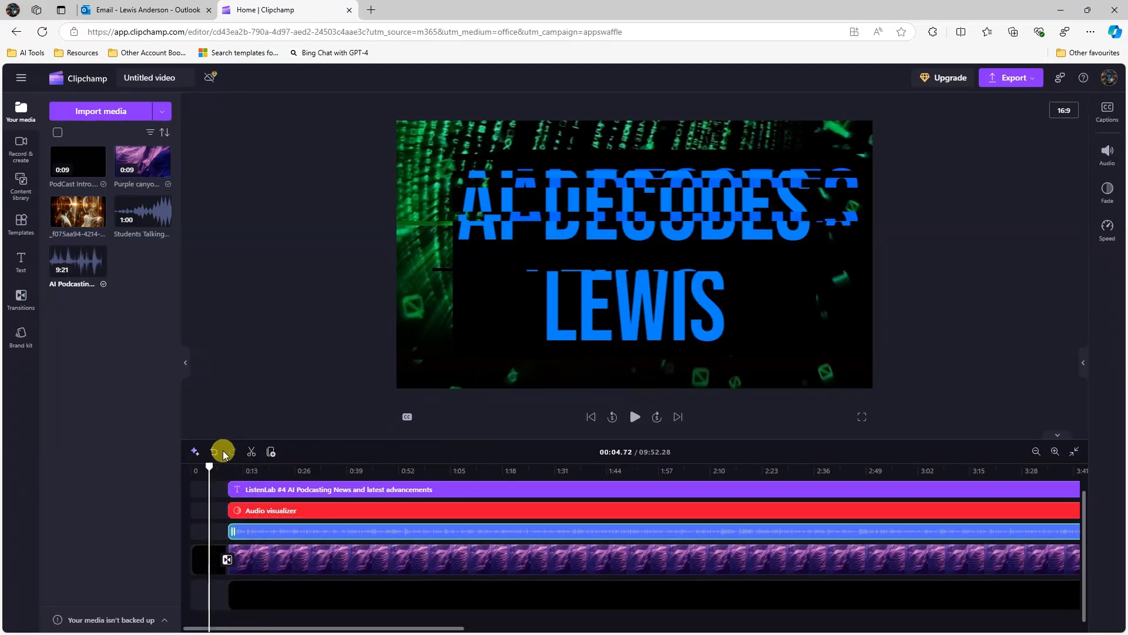
click(214, 452)
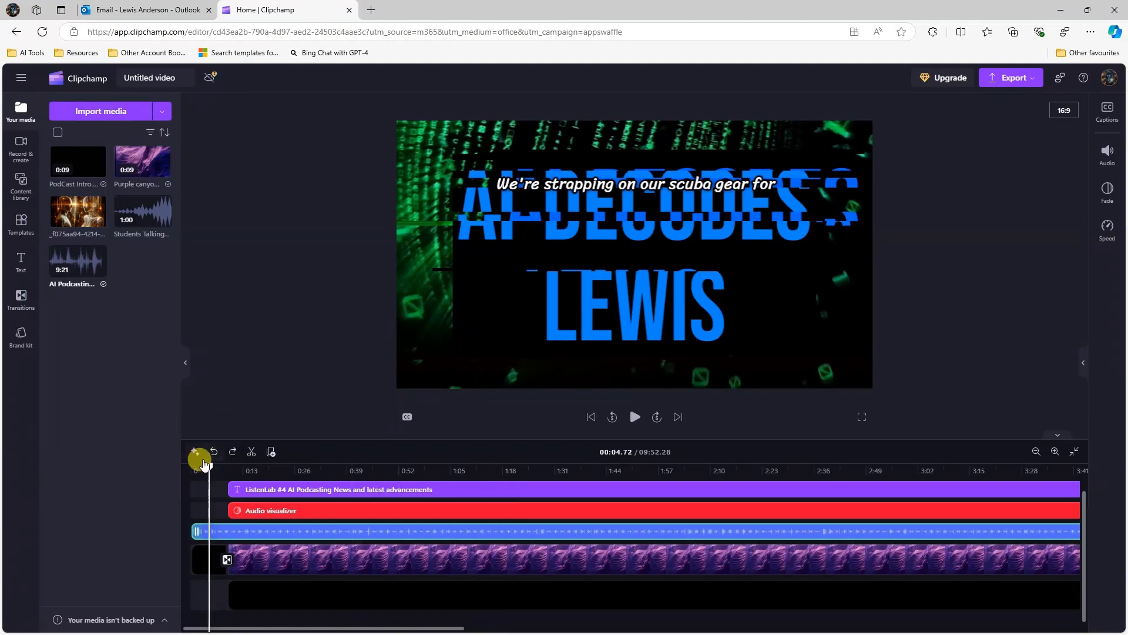
click(213, 457)
click(256, 449)
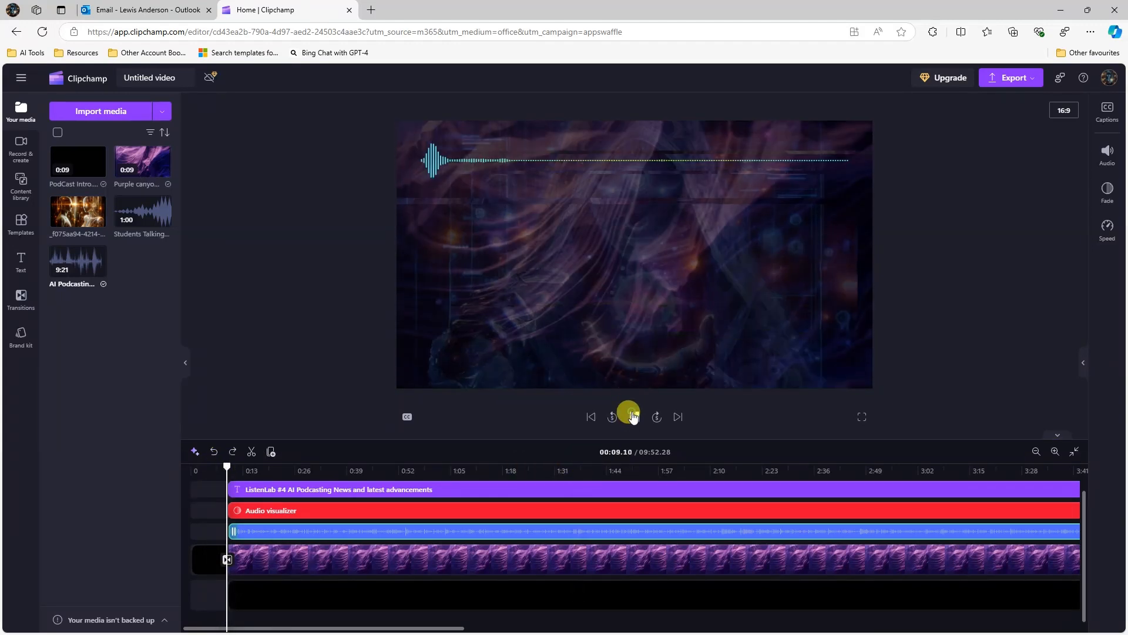
- Play to check the audio timing, pausing at 00:13.01, and show the export quality choices
click(633, 417)
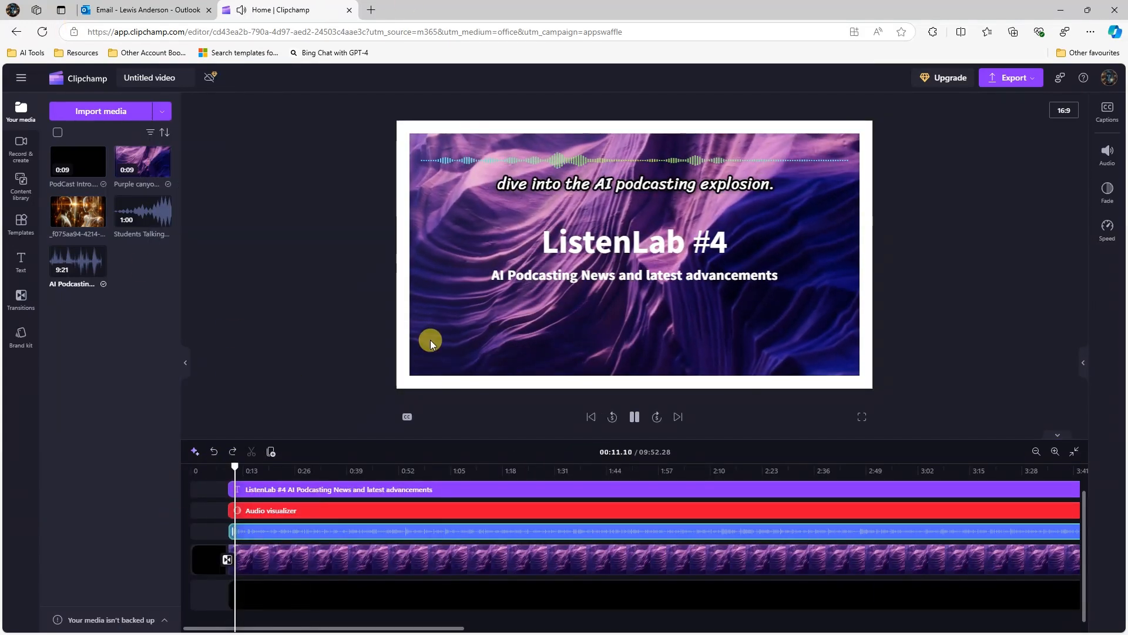
click(634, 423)
click(1022, 79)
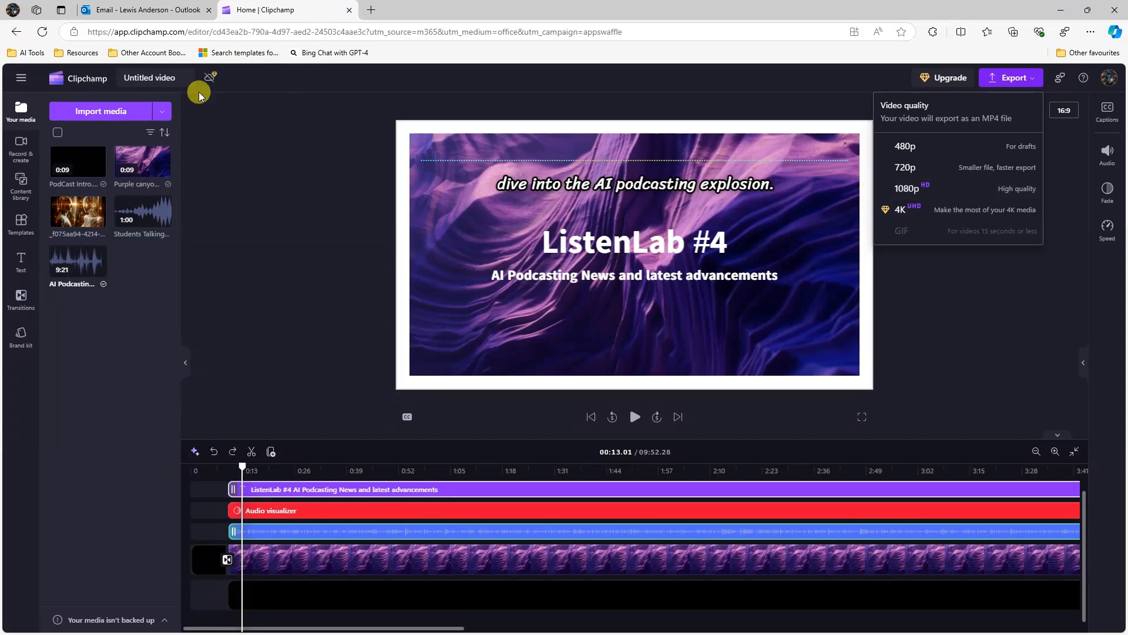
- Rename the video to 'AI Podcasting News and latest advancements'
click(175, 81)
key(ctrl+v)
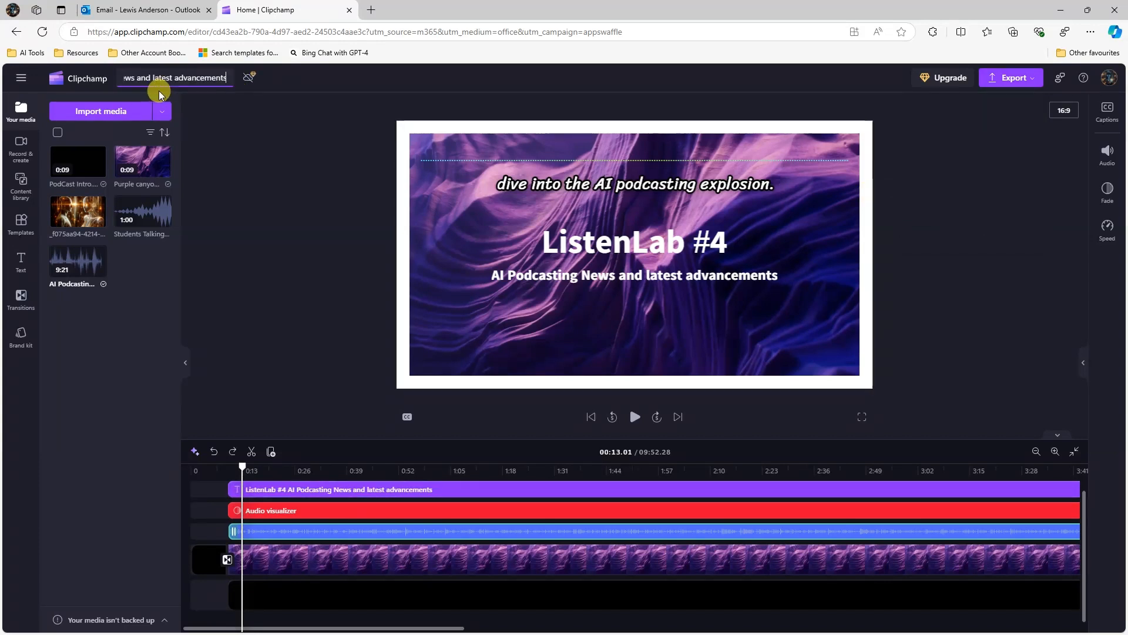
drag(225, 78, 60, 79)
- Export the video as a 1080p MP4 and open the downloaded file
click(1006, 79)
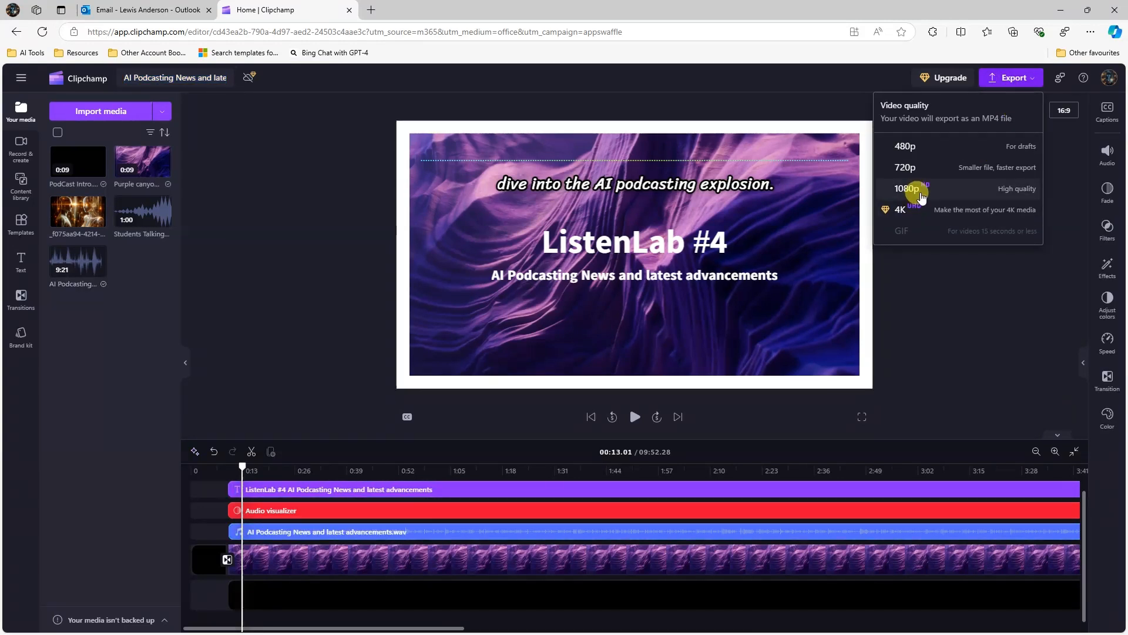
click(952, 193)
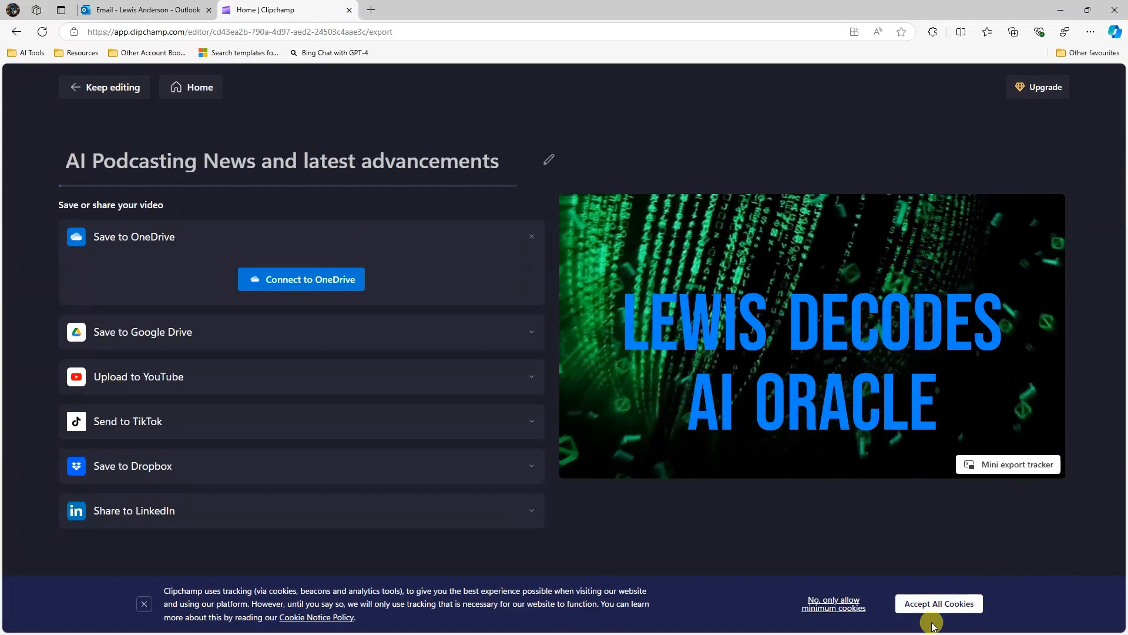
click(935, 603)
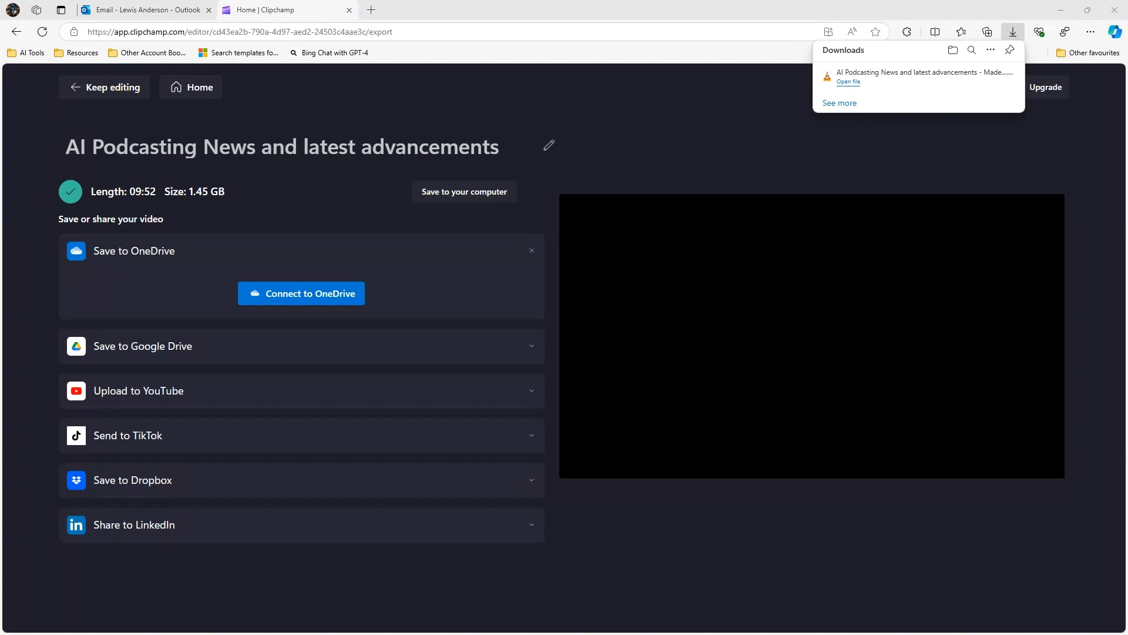
click(849, 86)
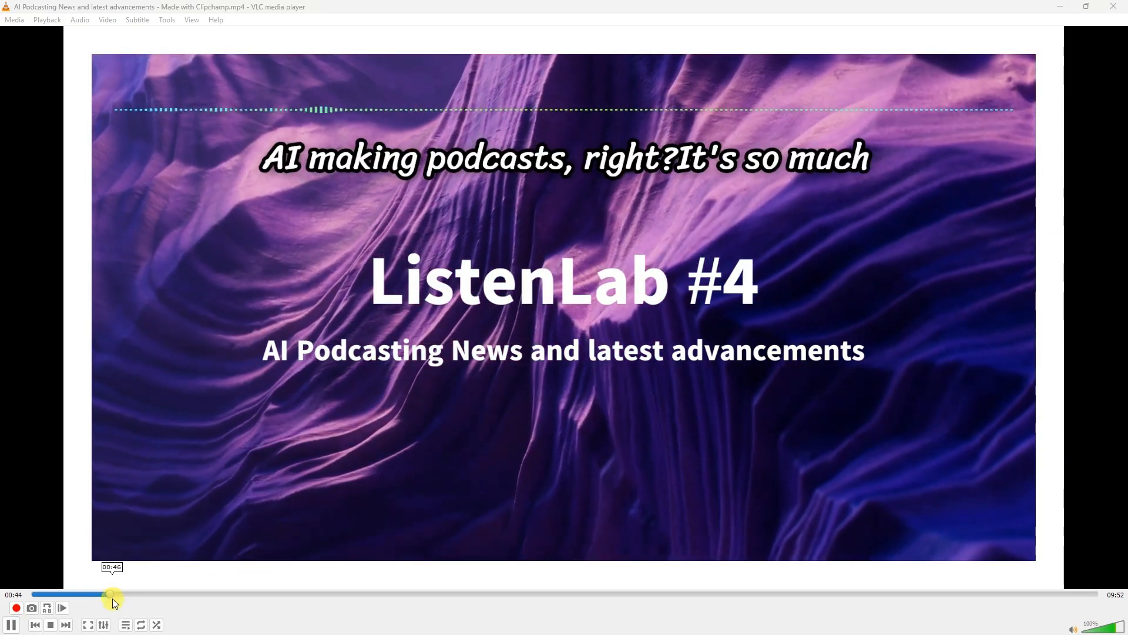
- Pause the exported MP4 in VLC at 00:45 and switch back to the browser
click(13, 630)
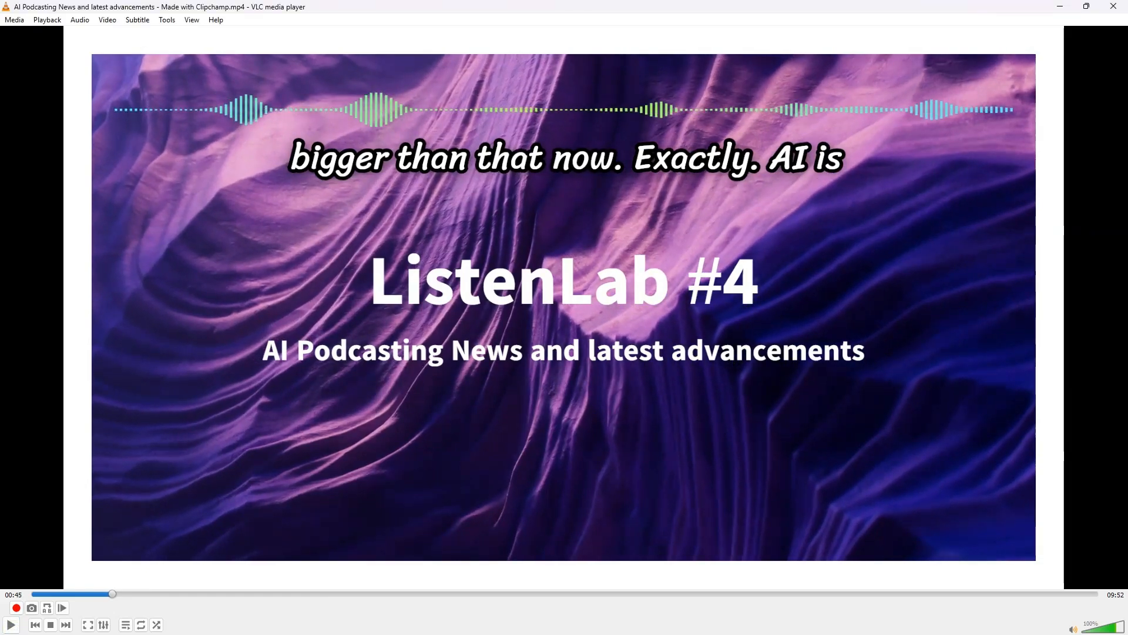
key(alt+Tab)
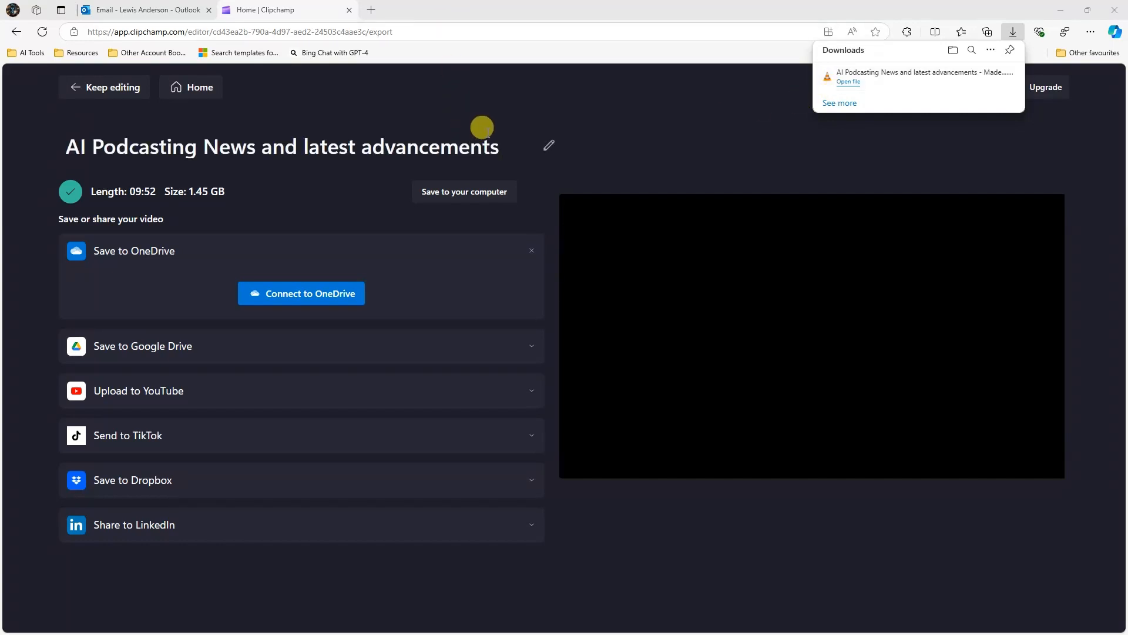
mouse_move(886, 294)
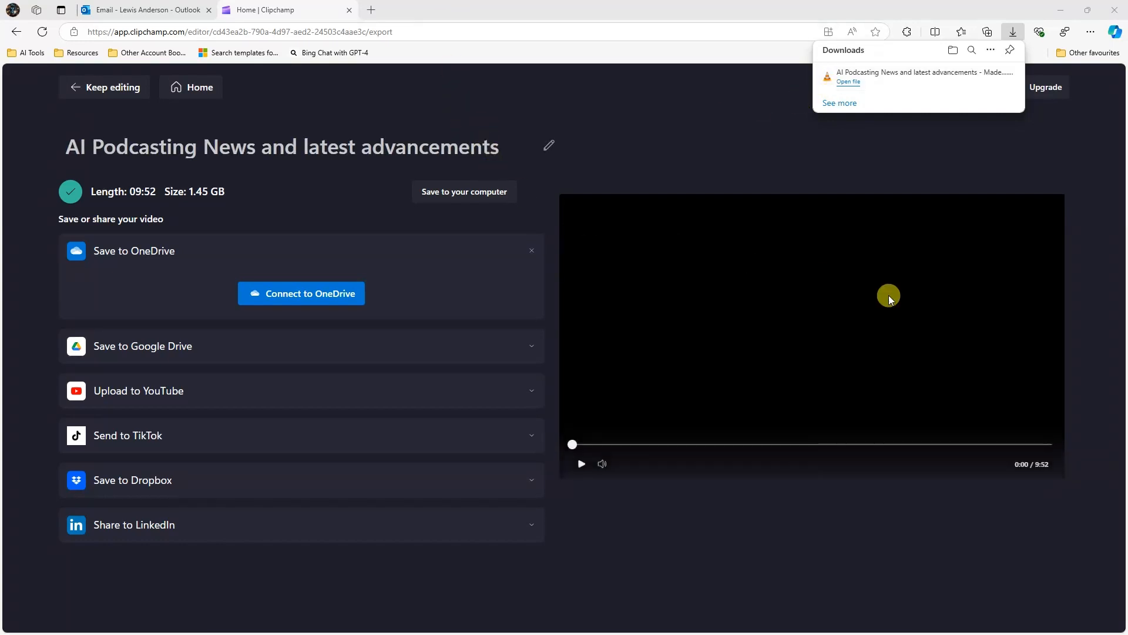